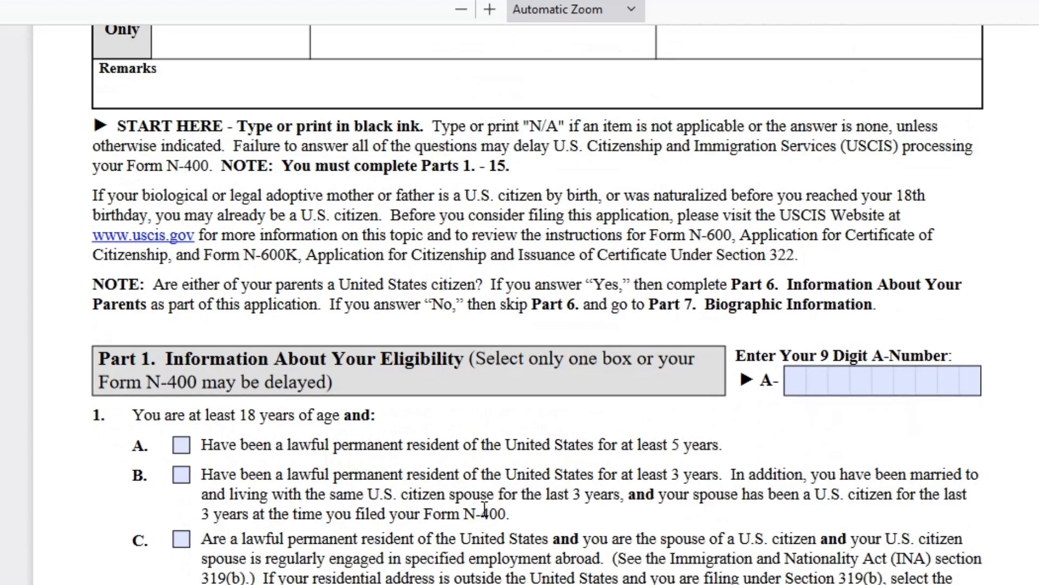
- Enter the applicant's 9-digit A-Number and tick Part 1 box A, permanent resident for 5+ years
{"action": "scroll", "coordinate": [483, 509], "scroll_direction": "up", "scroll_amount": 5}
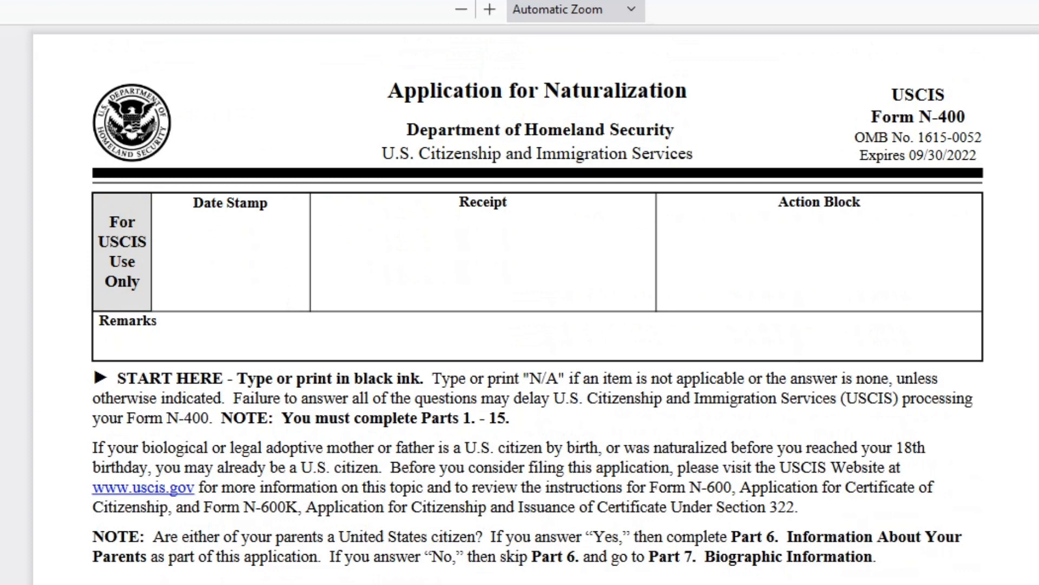
{"action": "scroll", "coordinate": [360, 281], "scroll_direction": "down", "scroll_amount": 5}
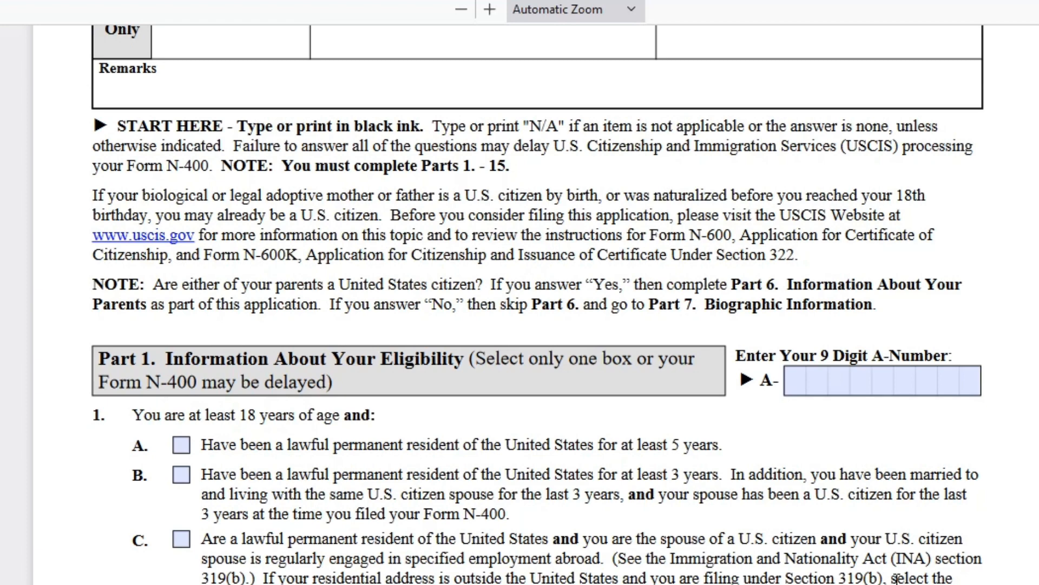
{"action": "scroll", "coordinate": [541, 297], "scroll_direction": "up", "scroll_amount": 5}
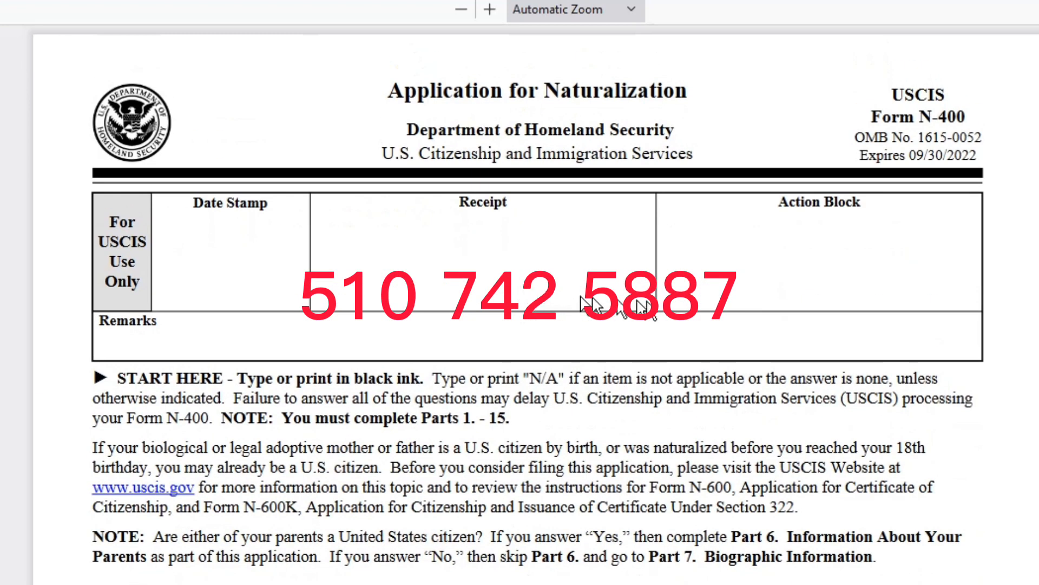
{"action": "scroll", "coordinate": [647, 306], "scroll_direction": "down", "scroll_amount": 5}
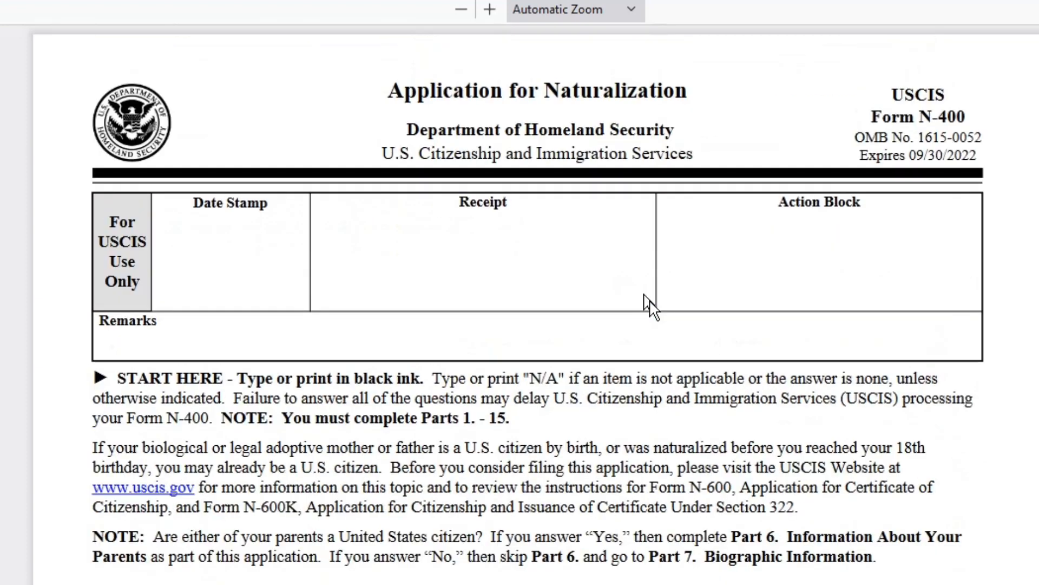
{"action": "scroll", "coordinate": [647, 305], "scroll_direction": "down", "scroll_amount": 5}
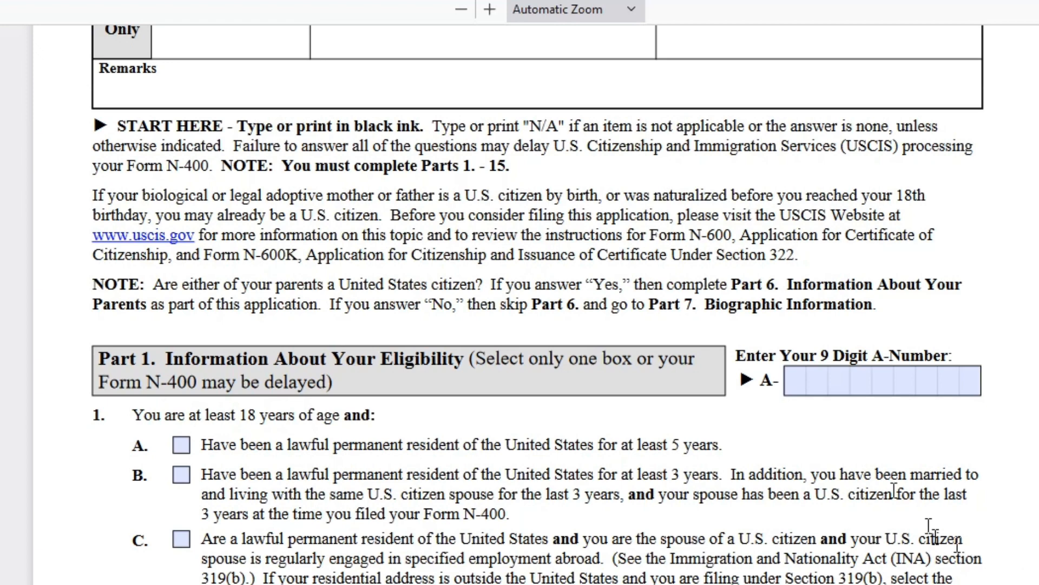
{"action": "scroll", "coordinate": [492, 167], "scroll_direction": "up", "scroll_amount": 5}
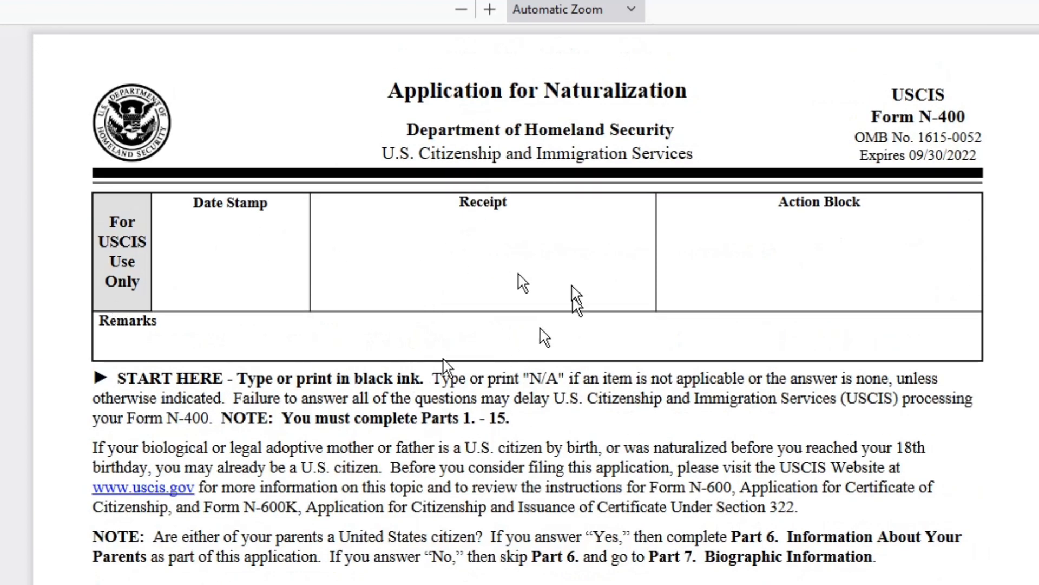
{"action": "scroll", "coordinate": [587, 450], "scroll_direction": "down", "scroll_amount": 5}
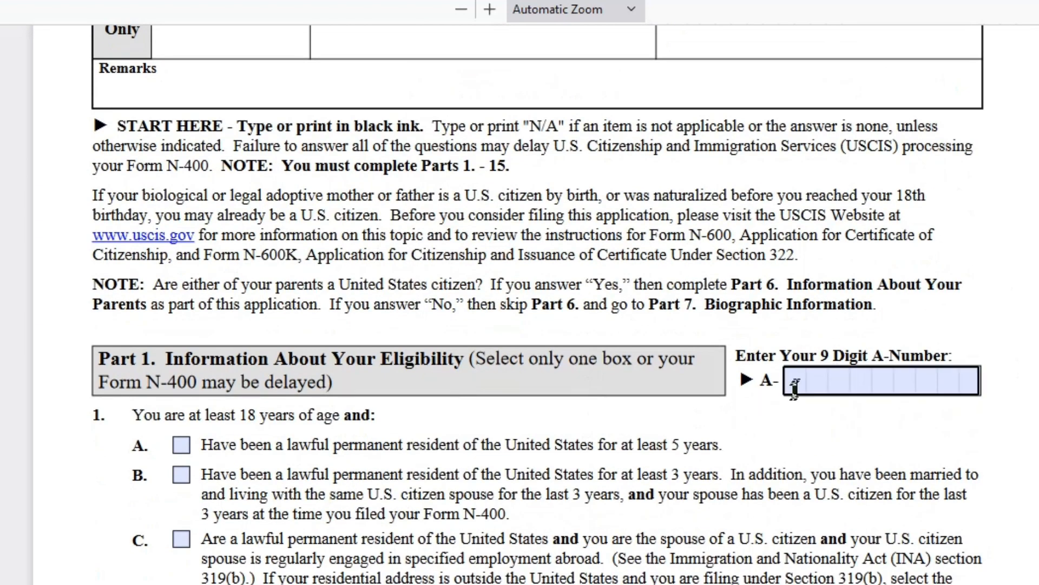
{"action": "left_click", "coordinate": [858, 378]}
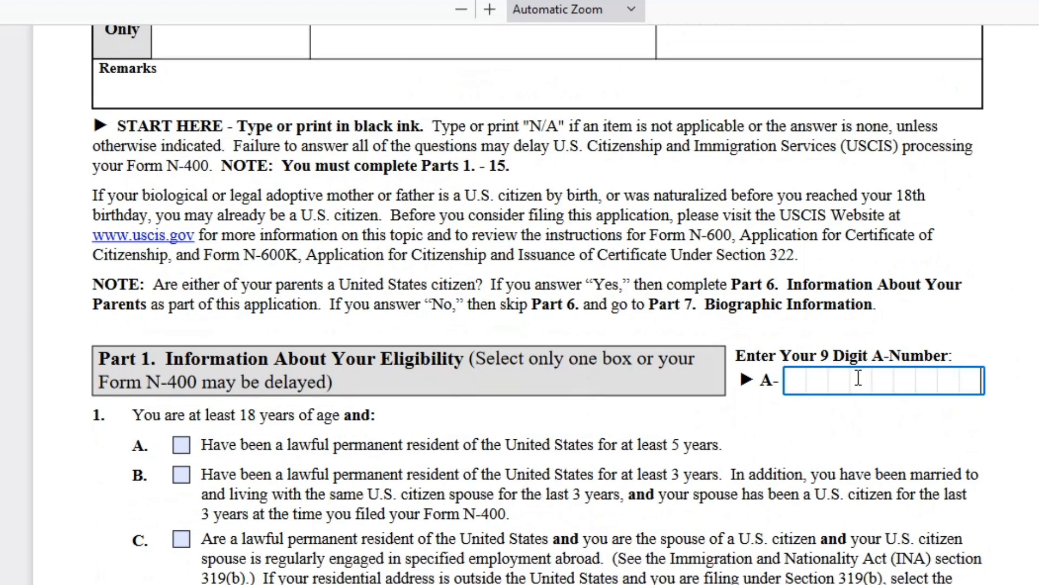
{"action": "type", "text": "123456789"}
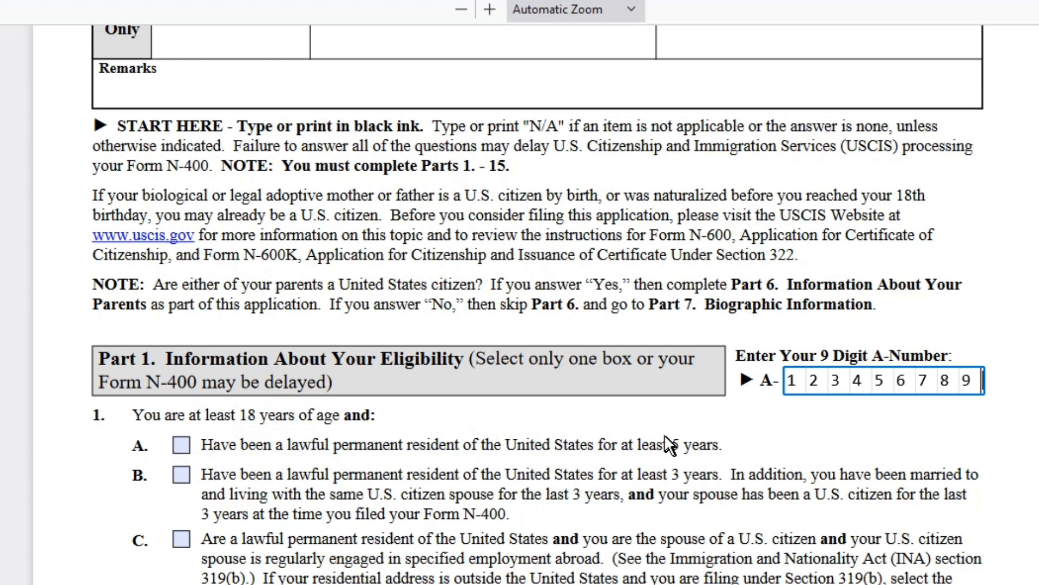
{"action": "left_click", "coordinate": [180, 446]}
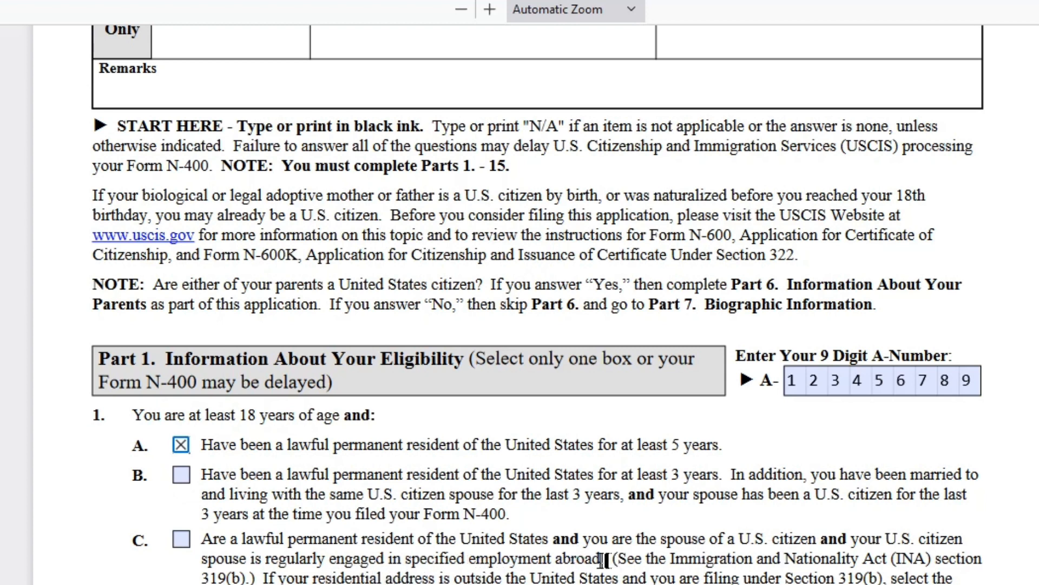
{"action": "left_click_drag", "start_coordinate": [602, 560], "coordinate": [325, 563]}
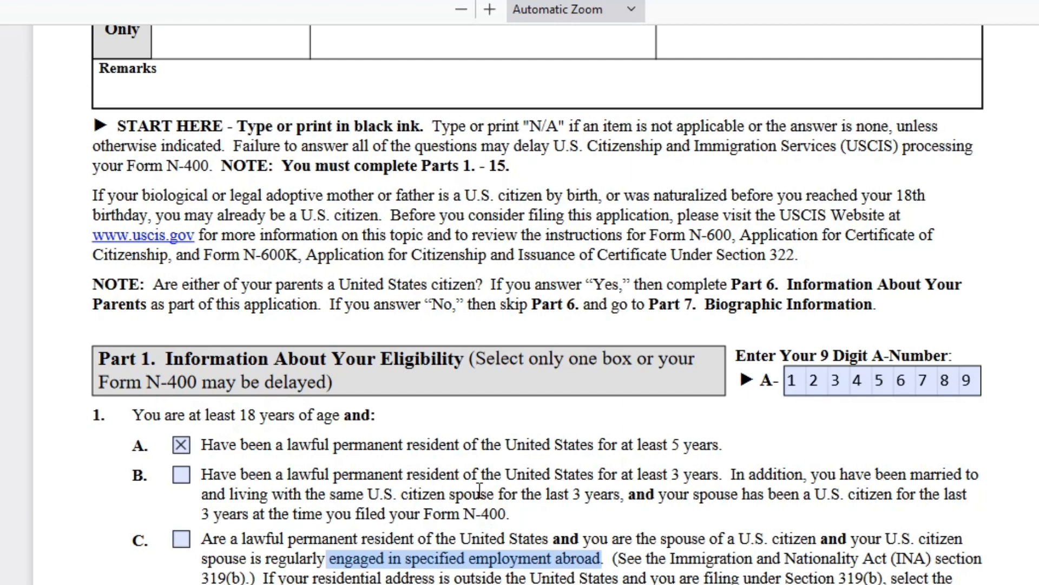
{"action": "scroll", "coordinate": [475, 487], "scroll_direction": "down", "scroll_amount": 5}
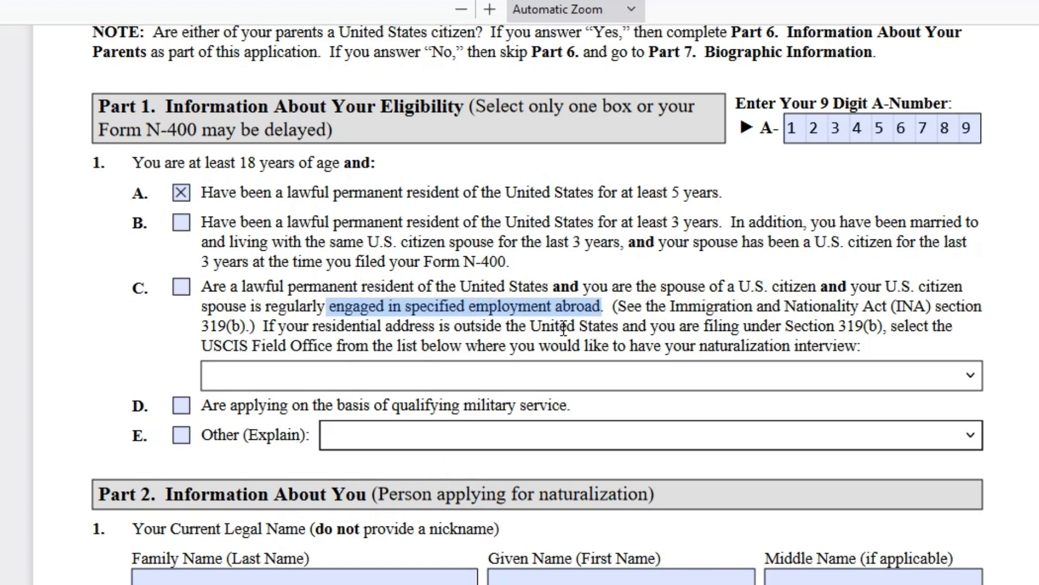
{"action": "left_click_drag", "start_coordinate": [567, 313], "coordinate": [553, 314]}
{"action": "scroll", "coordinate": [553, 314], "scroll_direction": "down", "scroll_amount": 4}
{"action": "scroll", "coordinate": [554, 313], "scroll_direction": "up", "scroll_amount": 3}
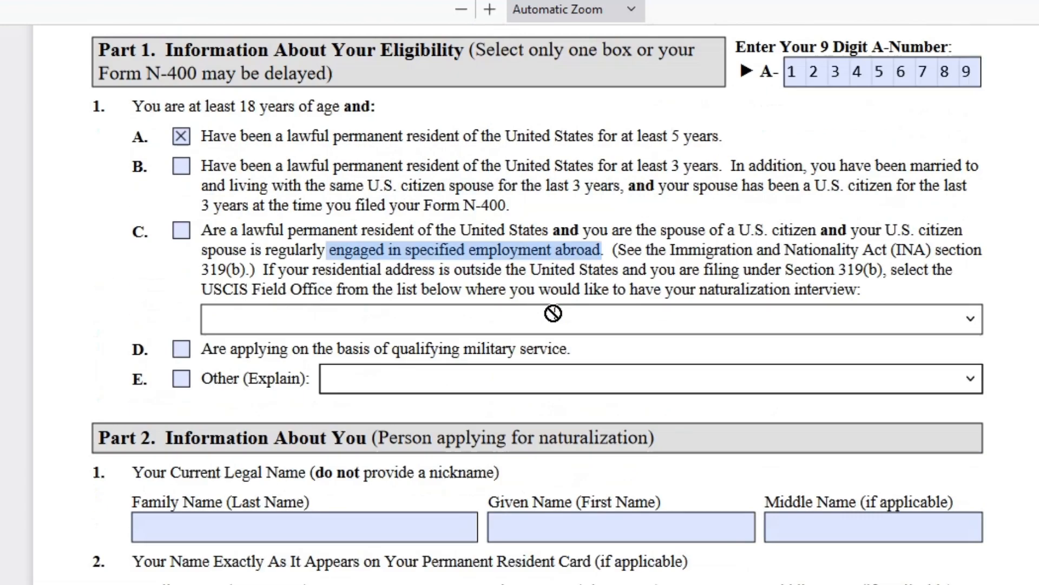
{"action": "scroll", "coordinate": [554, 313], "scroll_direction": "up", "scroll_amount": 1}
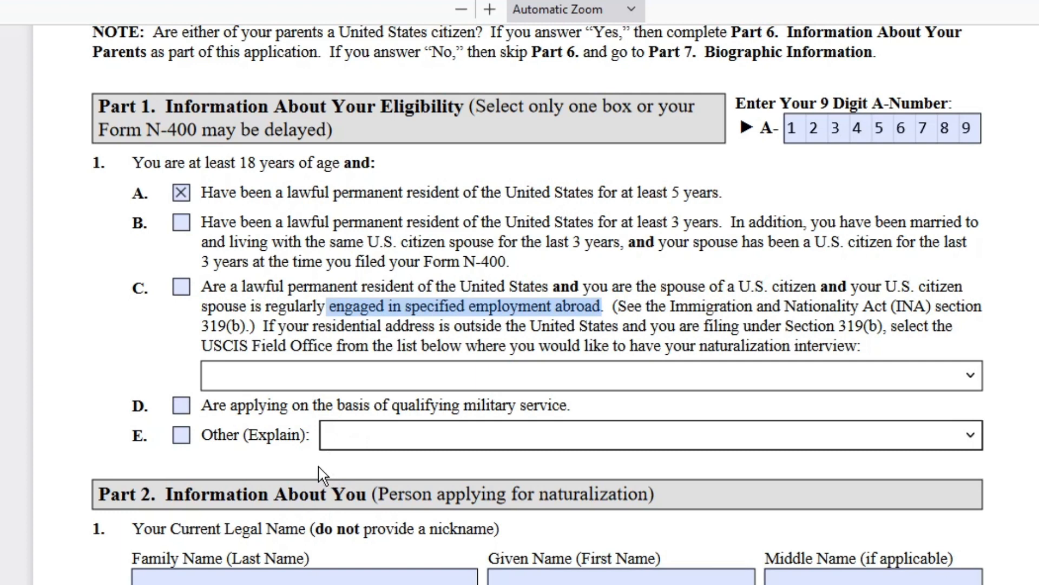
{"action": "scroll", "coordinate": [319, 474], "scroll_direction": "down", "scroll_amount": 5}
- Type the applicant's family and given names into Part 2 item 1
{"action": "left_click", "coordinate": [215, 329]}
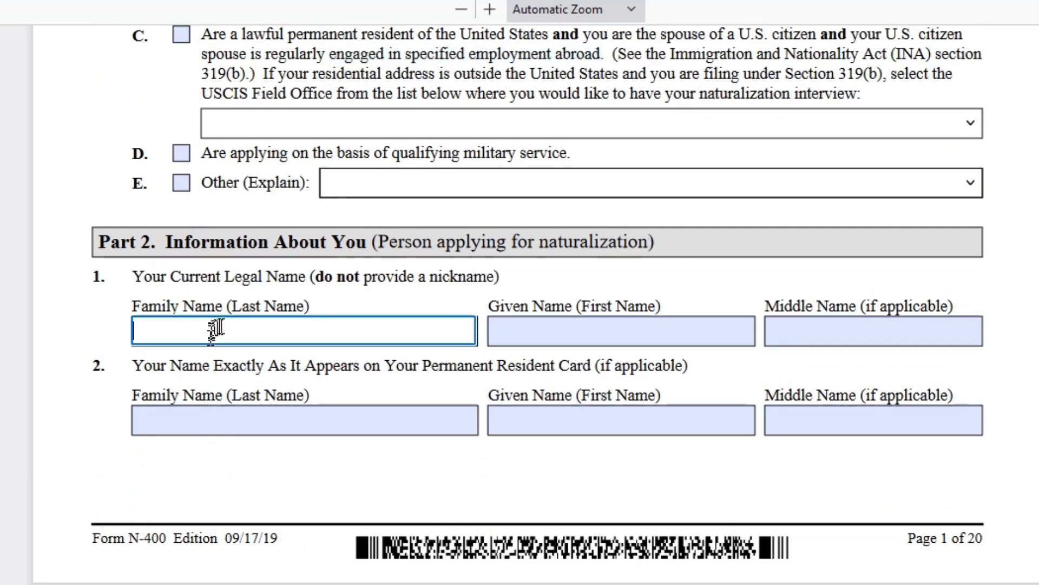
{"action": "key", "text": "Tab"}
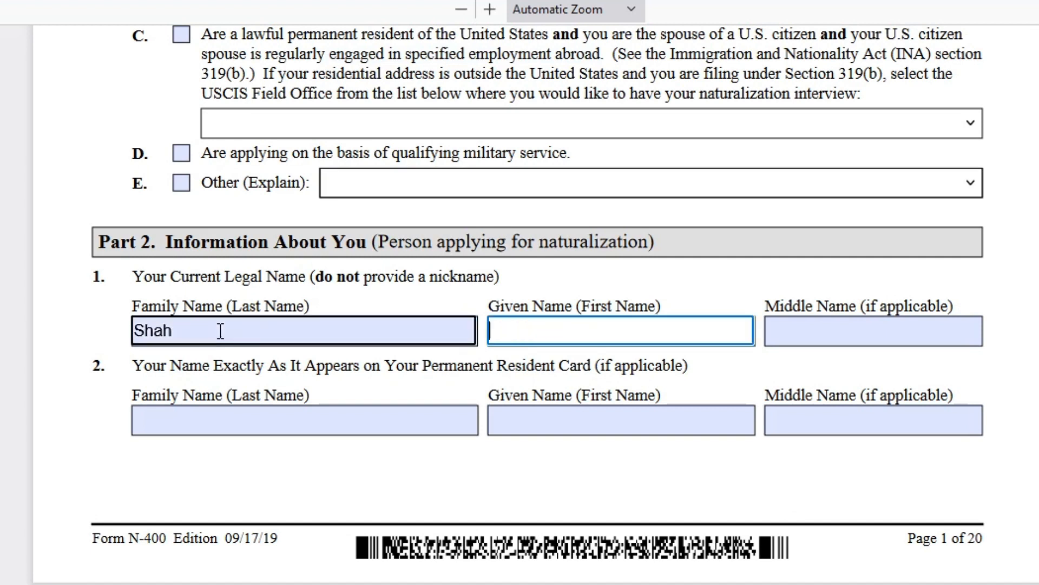
{"action": "key", "text": "Tab"}
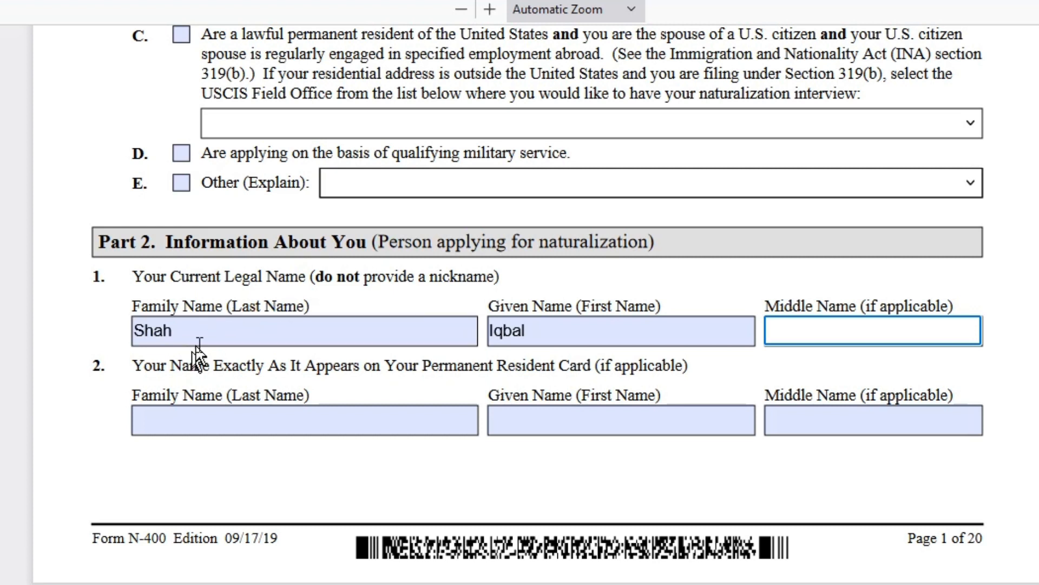
- Correct item 1 by retyping the applicant's family name and given name
{"action": "left_click_drag", "start_coordinate": [199, 346], "coordinate": [48, 331]}
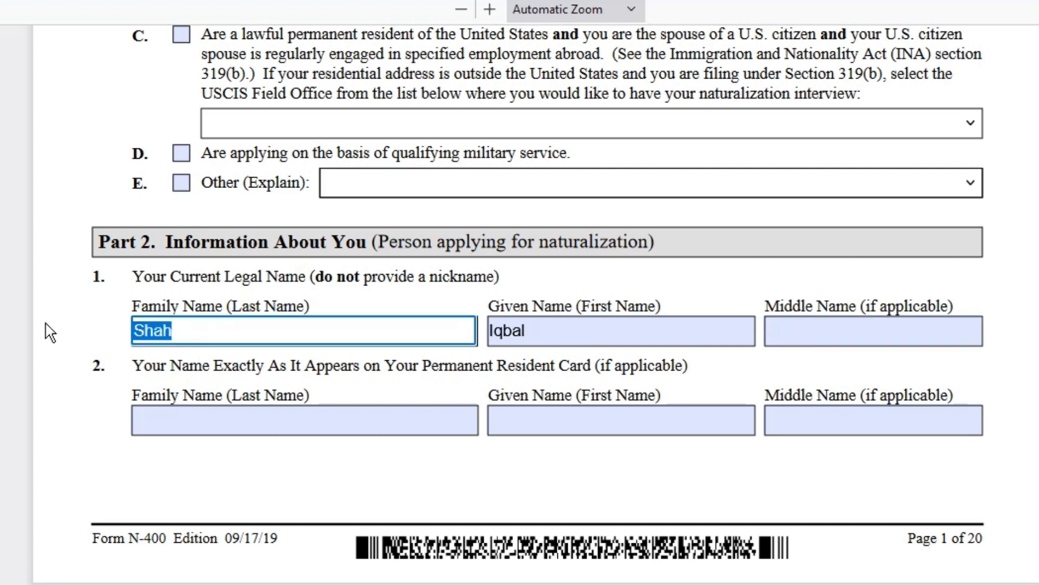
{"action": "key", "text": "Tab"}
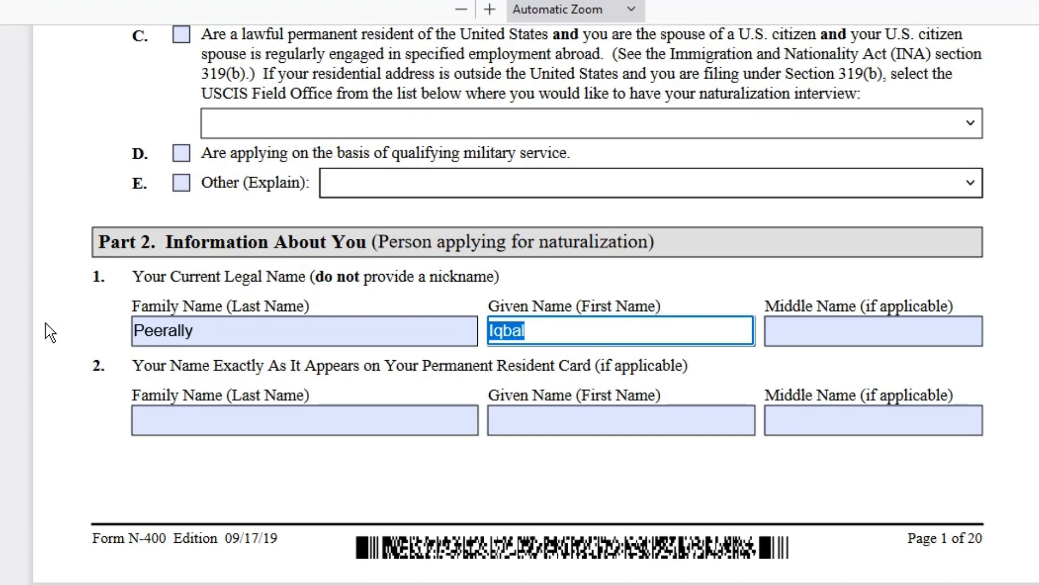
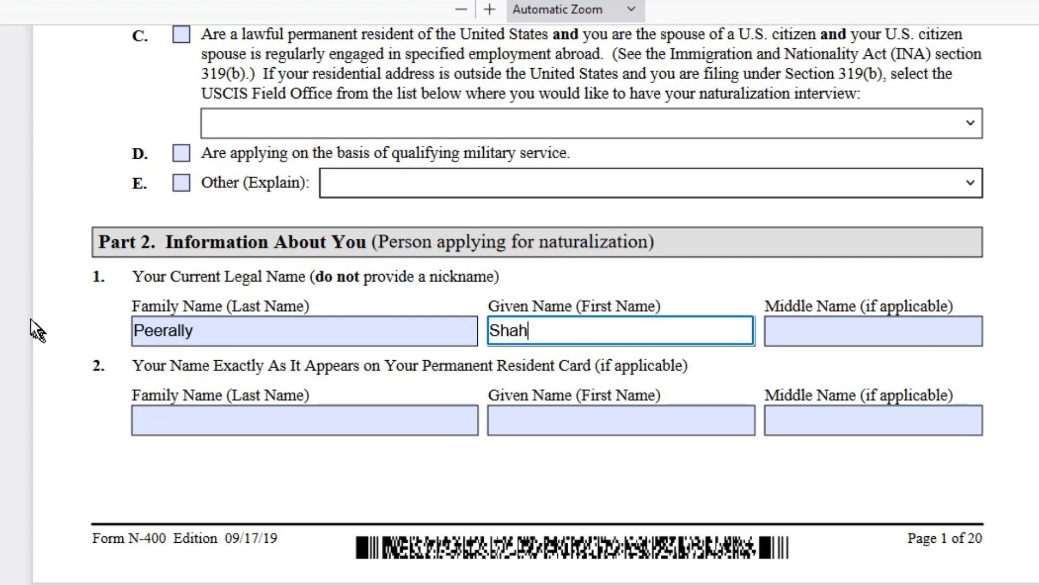
{"action": "scroll", "coordinate": [244, 406], "scroll_direction": "down", "scroll_amount": 4}
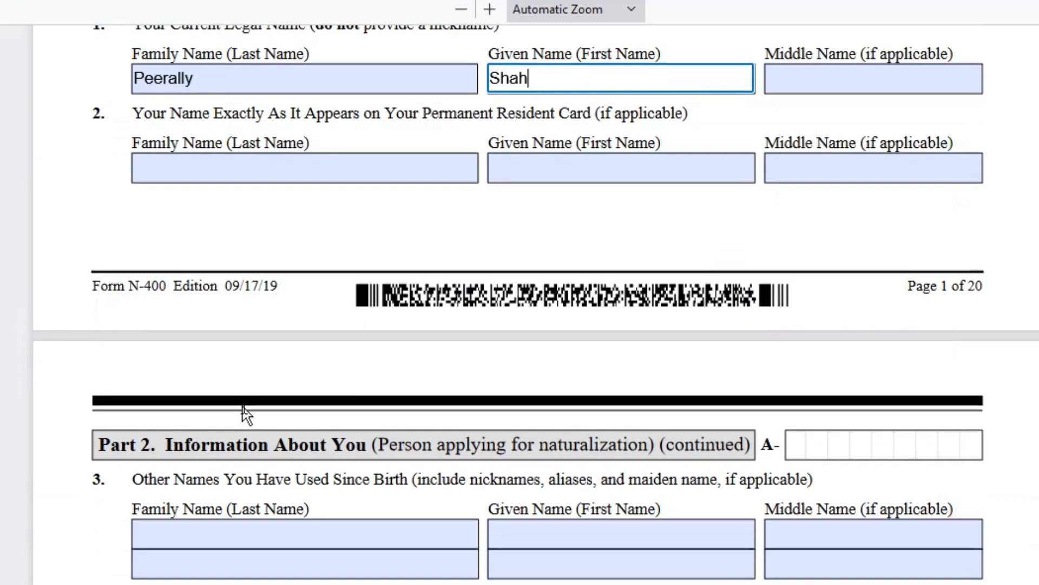
{"action": "left_click", "coordinate": [301, 167]}
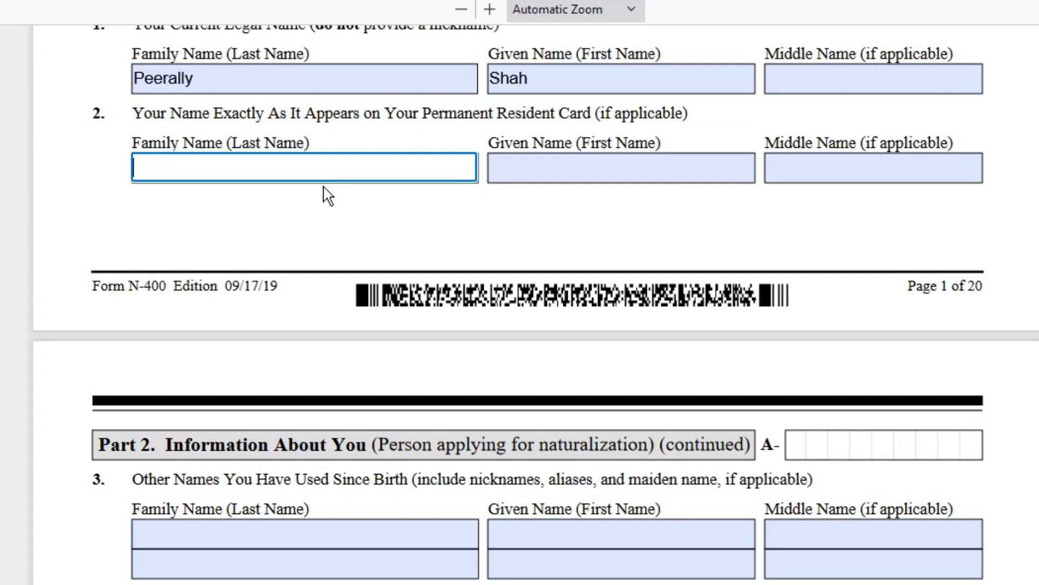
{"action": "scroll", "coordinate": [335, 174], "scroll_direction": "down", "scroll_amount": 5}
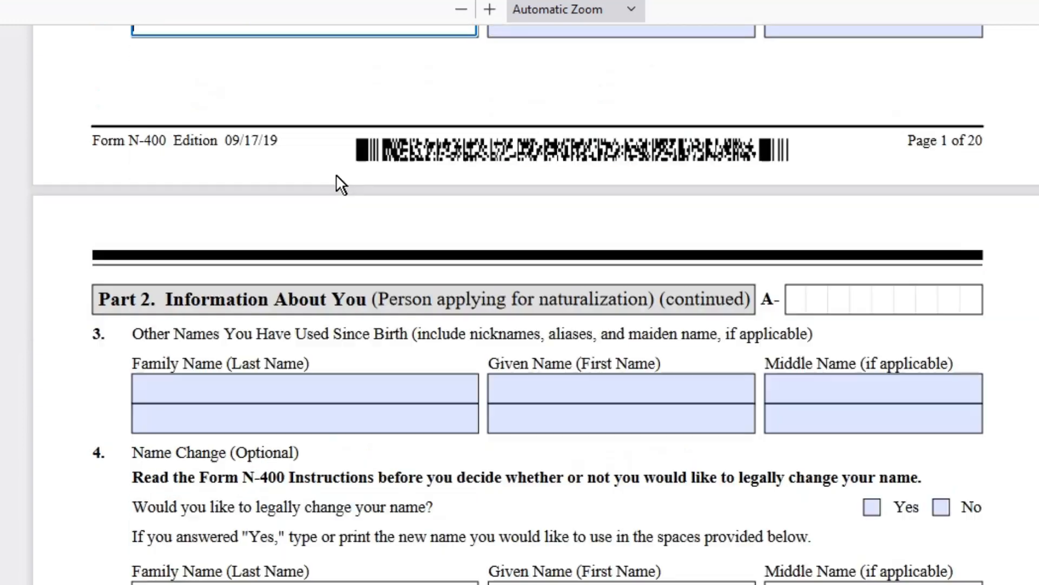
- Add one other name used since birth, with family and given name, in Part 2 item 3
{"action": "left_click", "coordinate": [594, 278]}
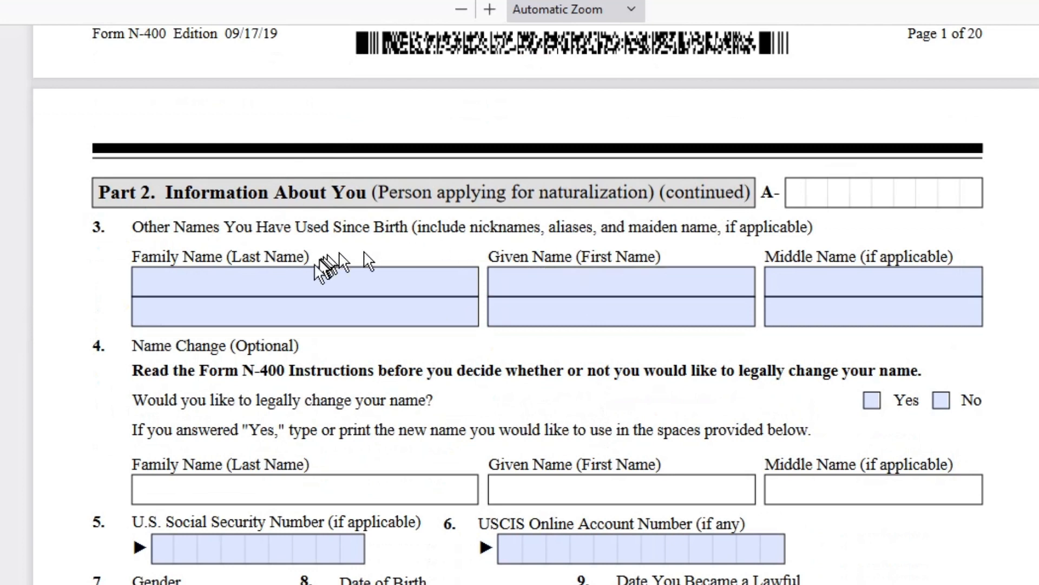
{"action": "left_click", "coordinate": [316, 284]}
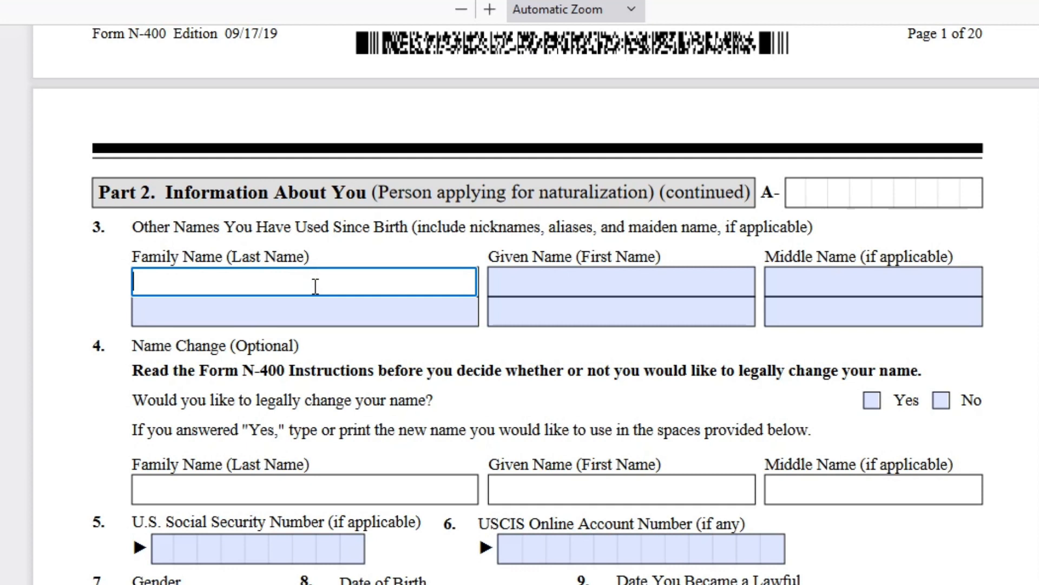
{"action": "key", "text": "Tab"}
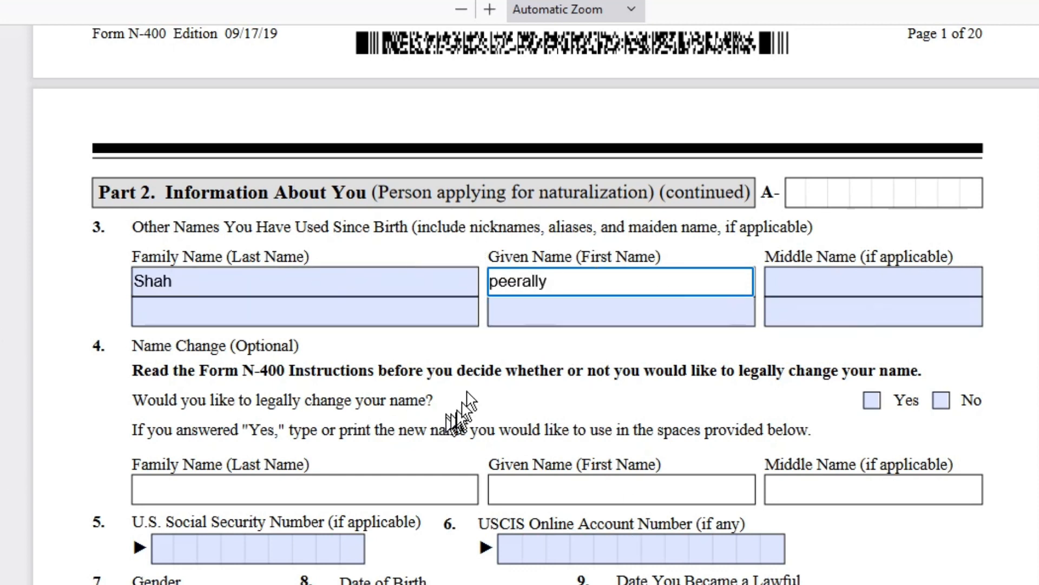
{"action": "left_click", "coordinate": [954, 350]}
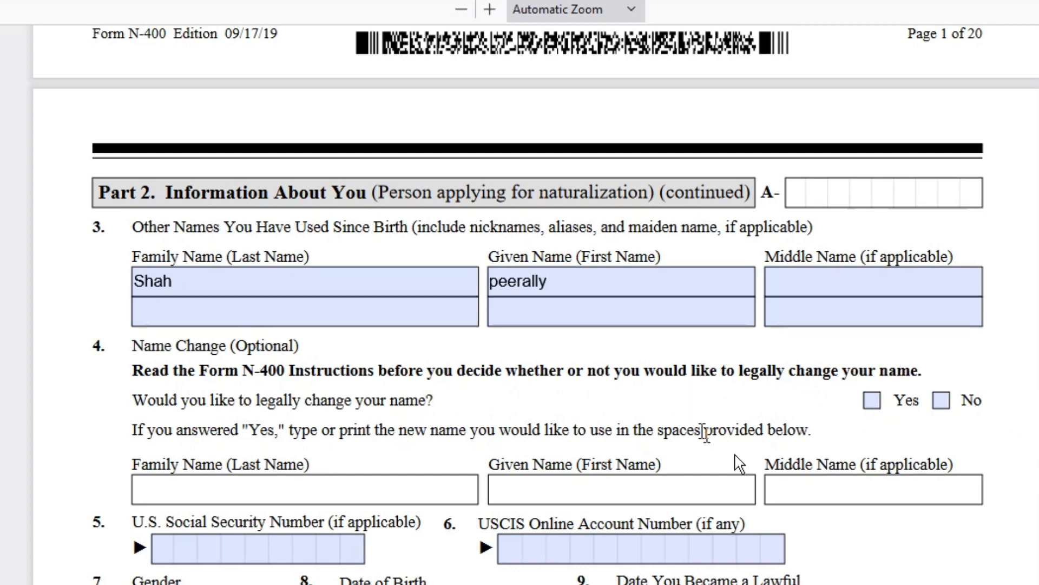
{"action": "scroll", "coordinate": [1003, 370], "scroll_direction": "down", "scroll_amount": 4}
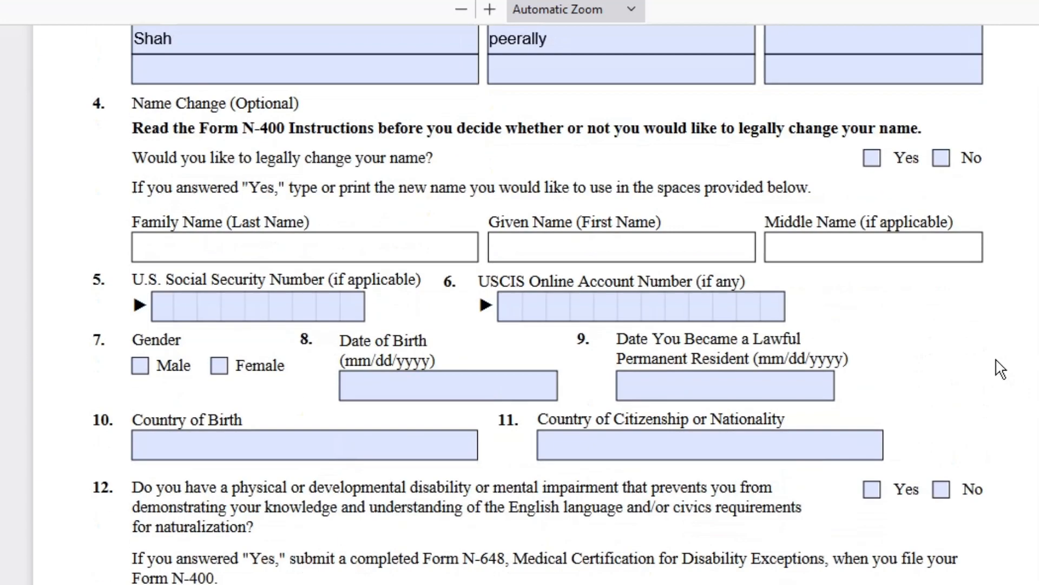
{"action": "scroll", "coordinate": [999, 368], "scroll_direction": "up", "scroll_amount": 4}
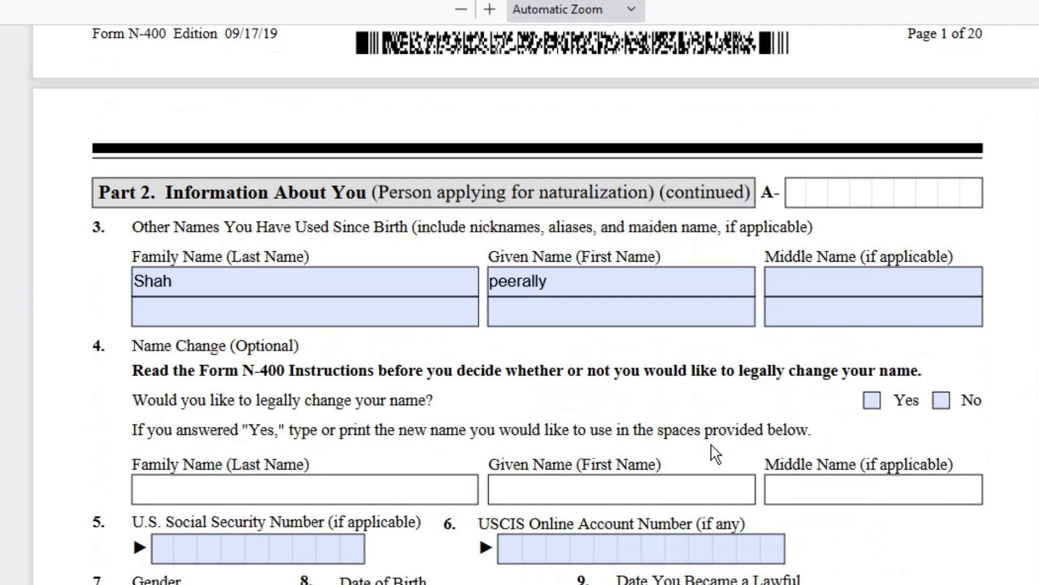
- Enter the applicant's 9-digit Social Security Number and 12-digit USCIS Online Account Number
{"action": "left_click", "coordinate": [186, 542]}
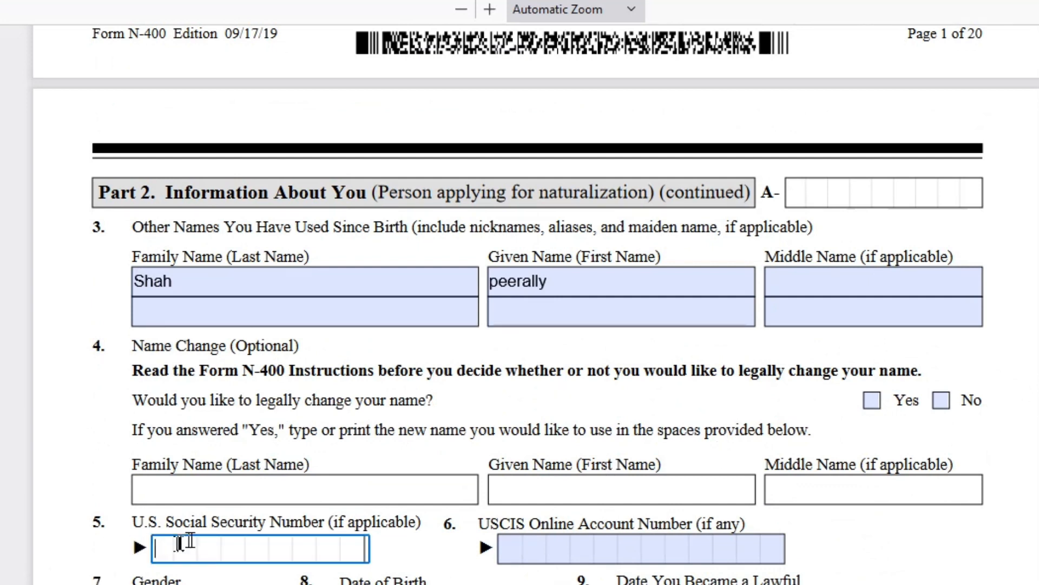
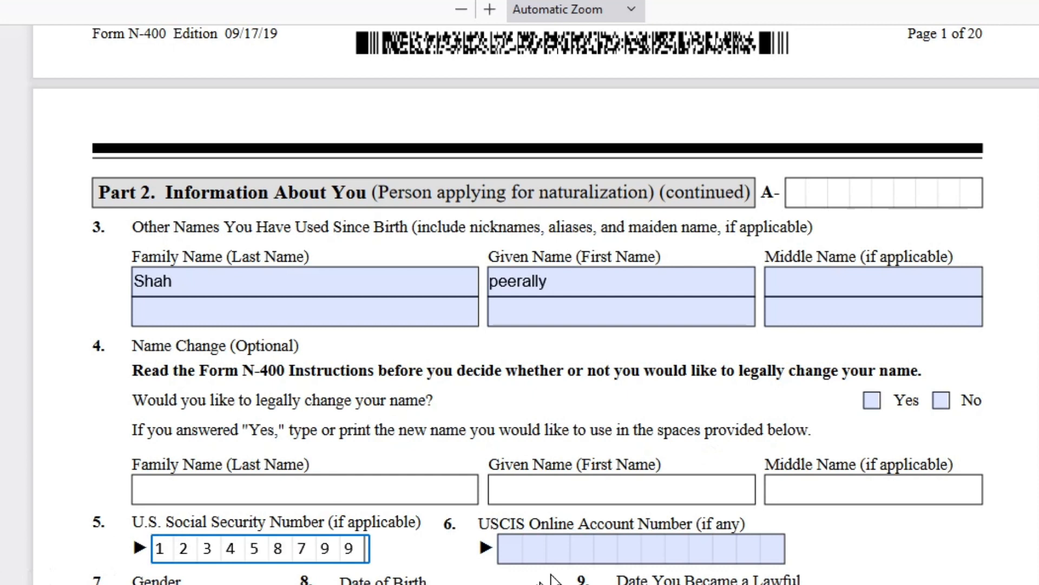
{"action": "left_click", "coordinate": [512, 549]}
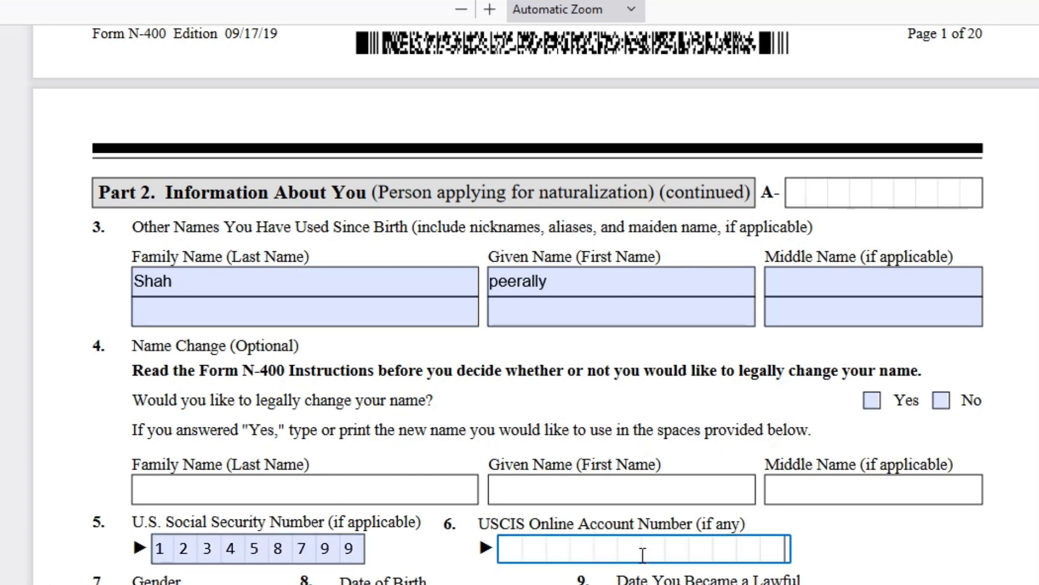
{"action": "type", "text": "122333333333"}
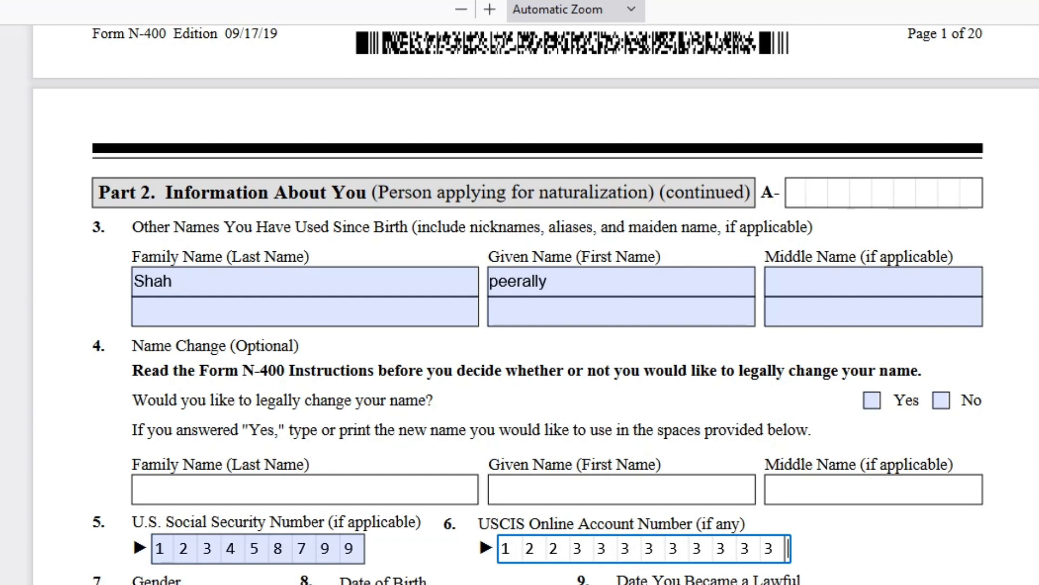
{"action": "key", "text": "Tab"}
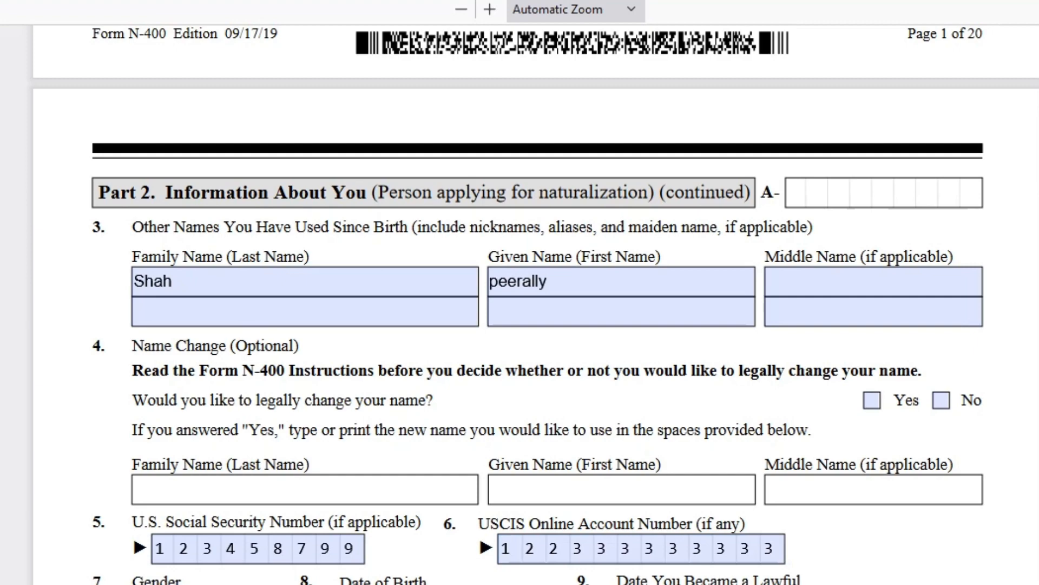
{"action": "scroll", "coordinate": [560, 528], "scroll_direction": "up", "scroll_amount": 15}
{"action": "scroll", "coordinate": [560, 528], "scroll_direction": "up", "scroll_amount": 5}
{"action": "scroll", "coordinate": [560, 528], "scroll_direction": "down", "scroll_amount": 5}
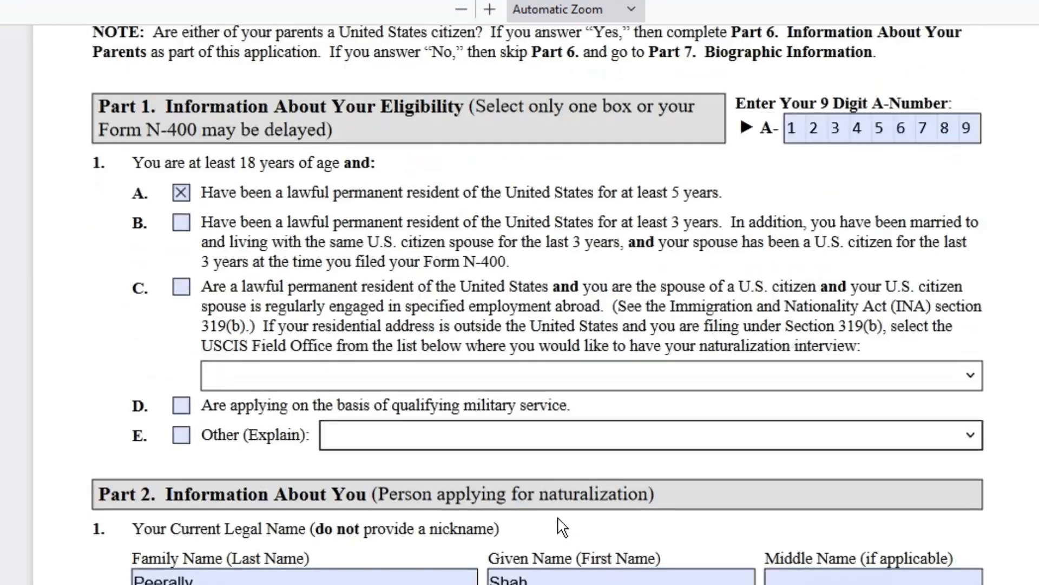
- Enter india as country of birth and citizenship, and answer No to question 12
{"action": "scroll", "coordinate": [560, 528], "scroll_direction": "down", "scroll_amount": 15}
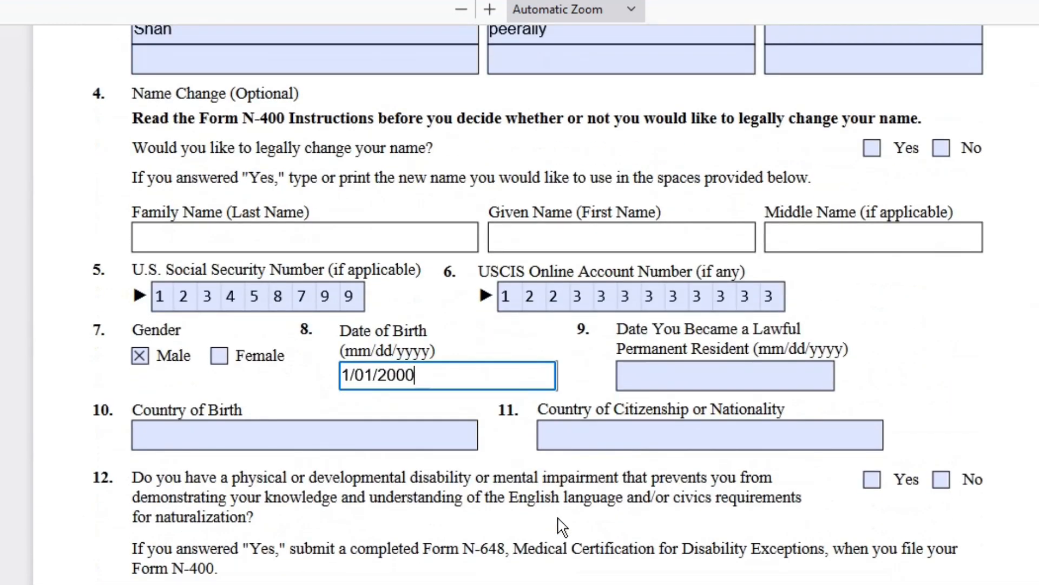
{"action": "scroll", "coordinate": [563, 528], "scroll_direction": "down", "scroll_amount": 5}
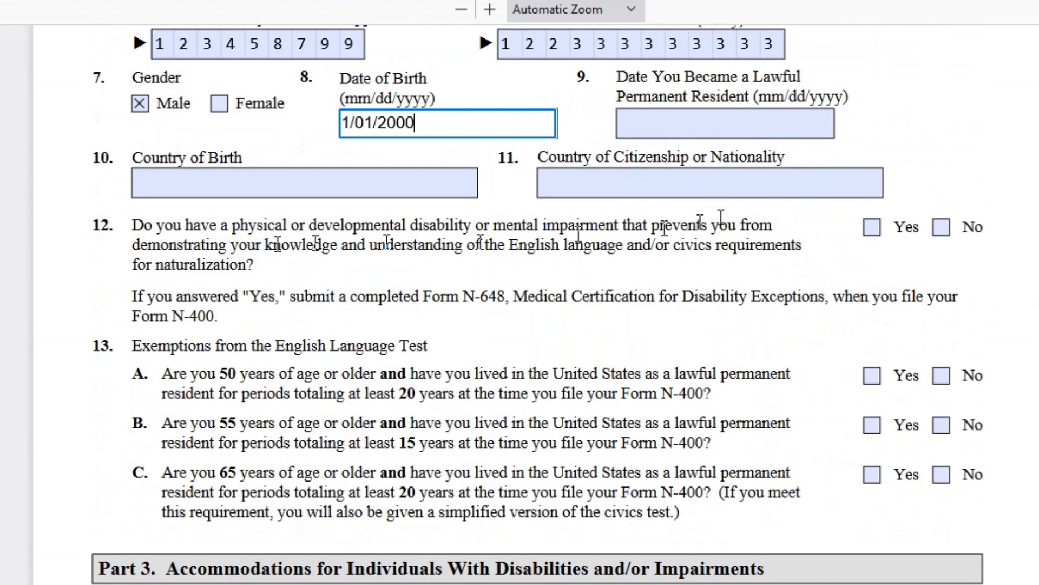
{"action": "left_click", "coordinate": [713, 124]}
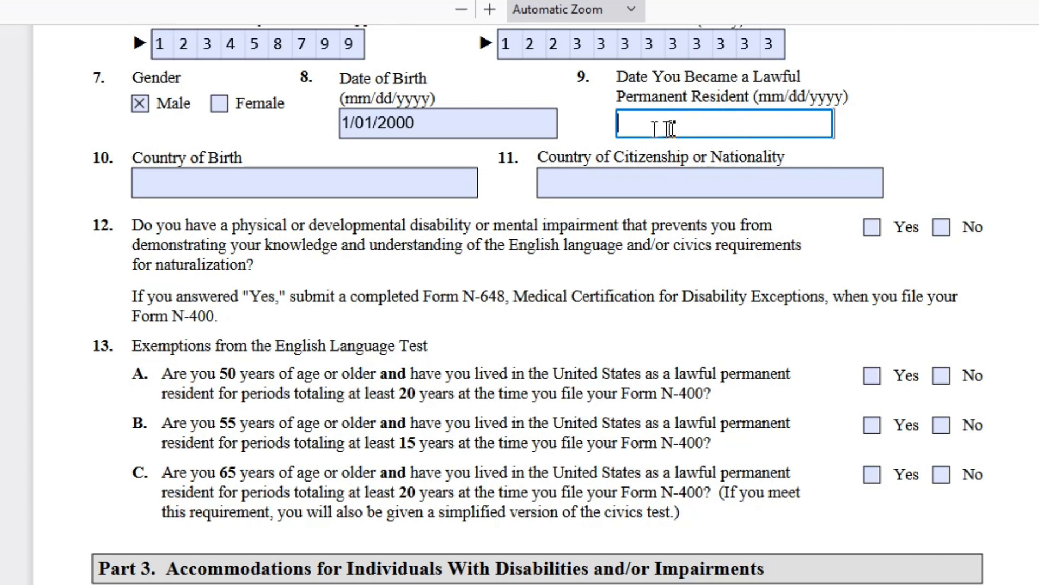
{"action": "left_click", "coordinate": [358, 187]}
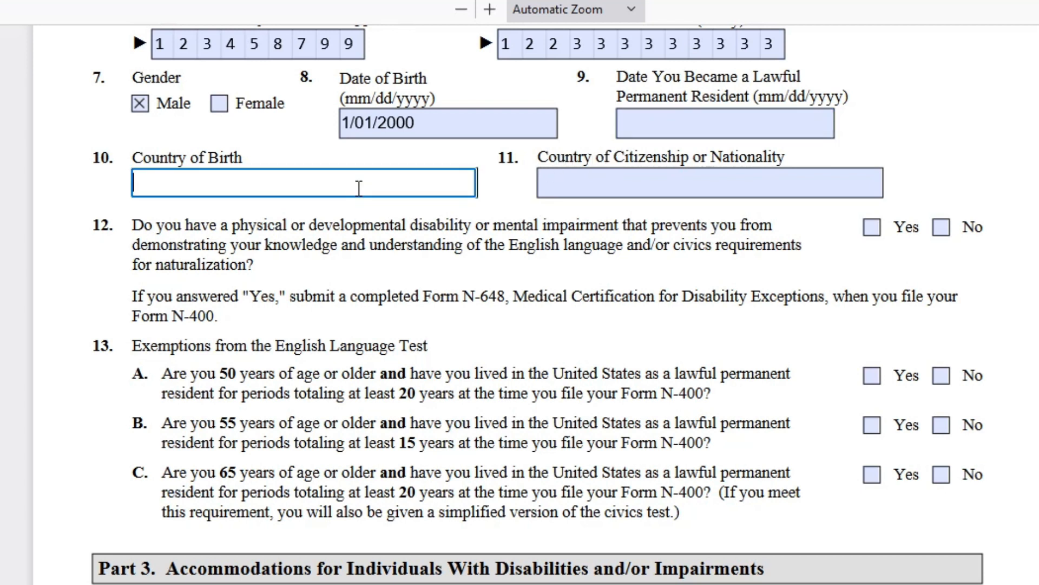
{"action": "type", "text": "india"}
{"action": "key", "text": "Tab"}
{"action": "type", "text": "india"}
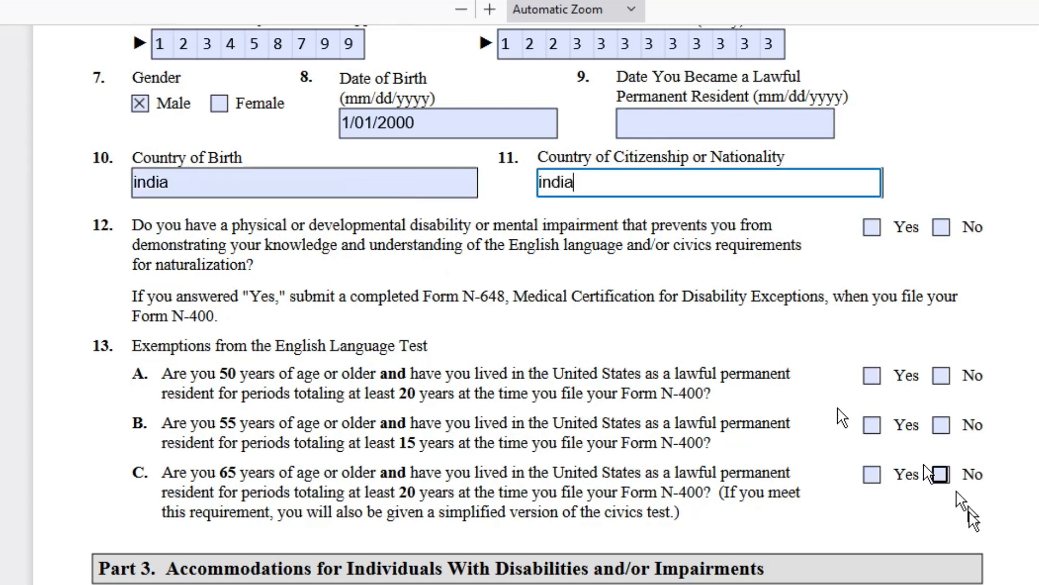
{"action": "left_click", "coordinate": [349, 282]}
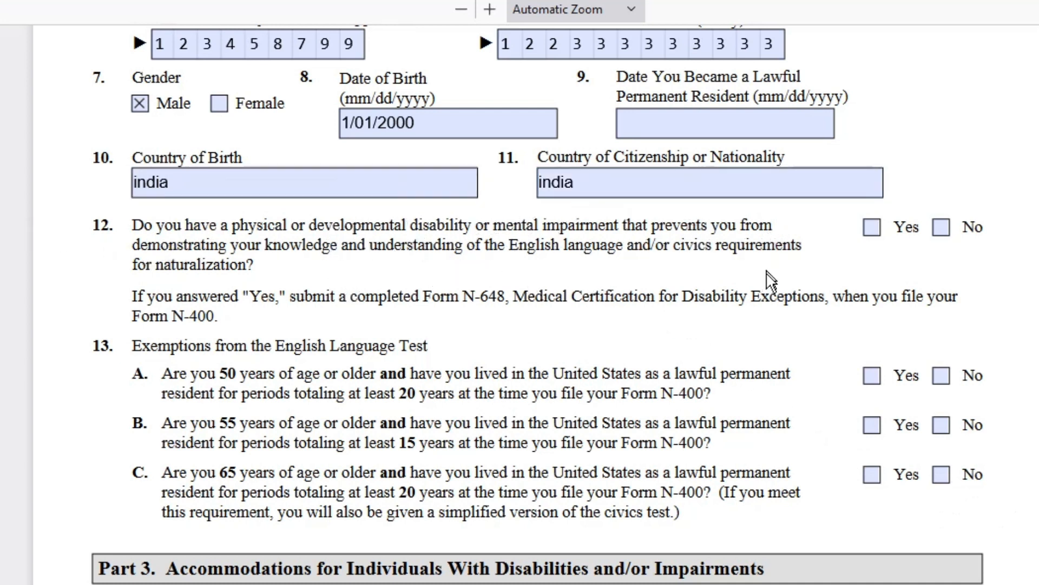
{"action": "left_click", "coordinate": [940, 227]}
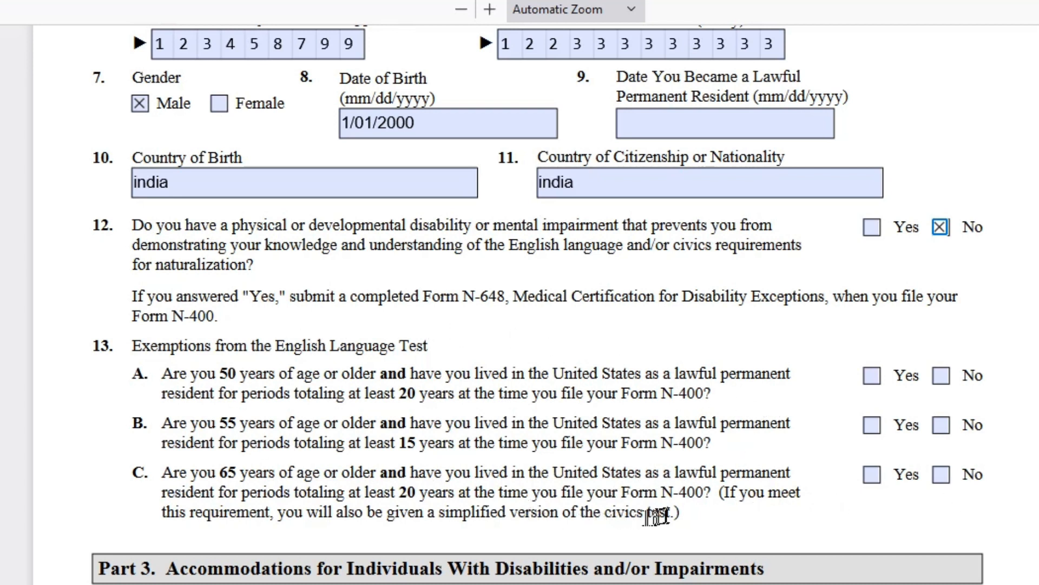
{"action": "left_click_drag", "start_coordinate": [671, 511], "coordinate": [277, 513]}
- Answer No to Part 3 item 1, leaving accommodation box A unchecked
{"action": "scroll", "coordinate": [535, 503], "scroll_direction": "down", "scroll_amount": 5}
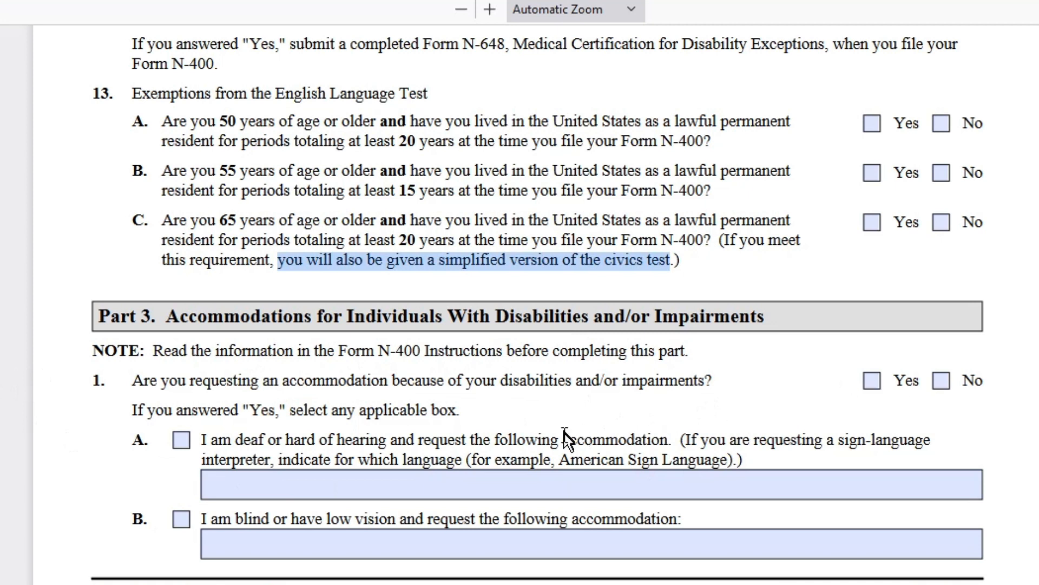
{"action": "left_click", "coordinate": [941, 380]}
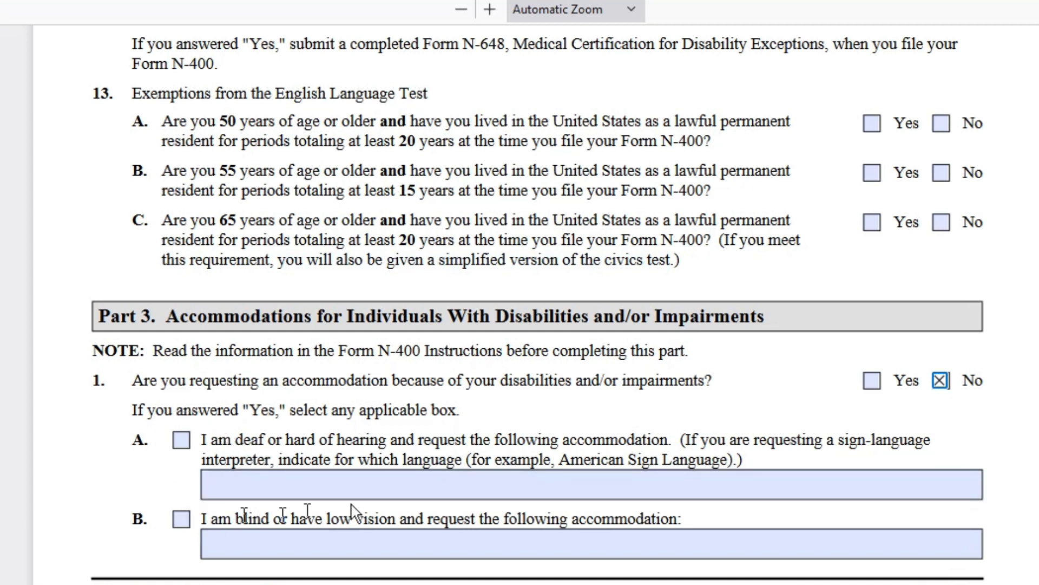
{"action": "left_click", "coordinate": [181, 440]}
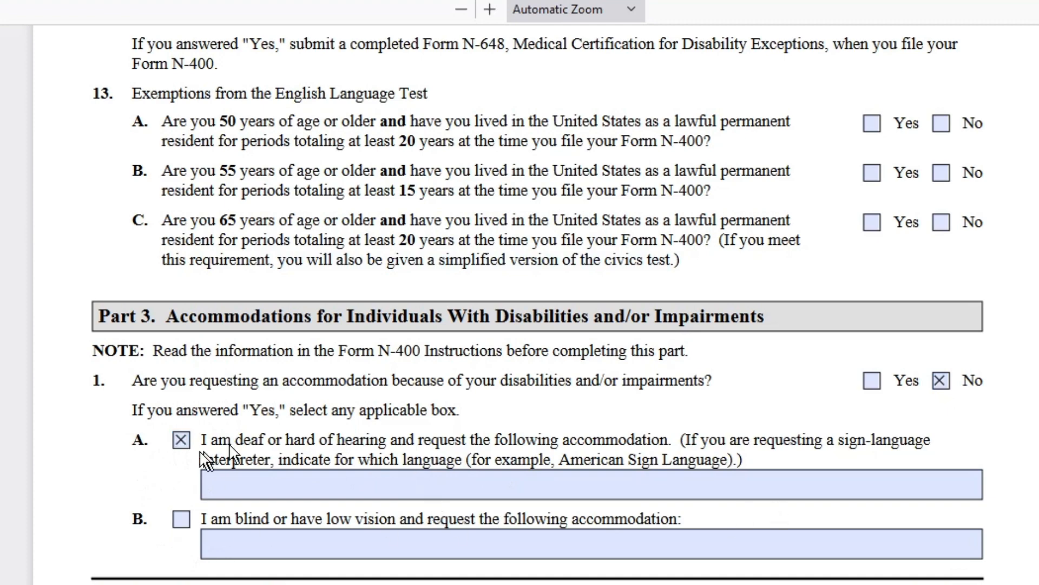
{"action": "left_click", "coordinate": [181, 440]}
{"action": "scroll", "coordinate": [550, 459], "scroll_direction": "down", "scroll_amount": 5}
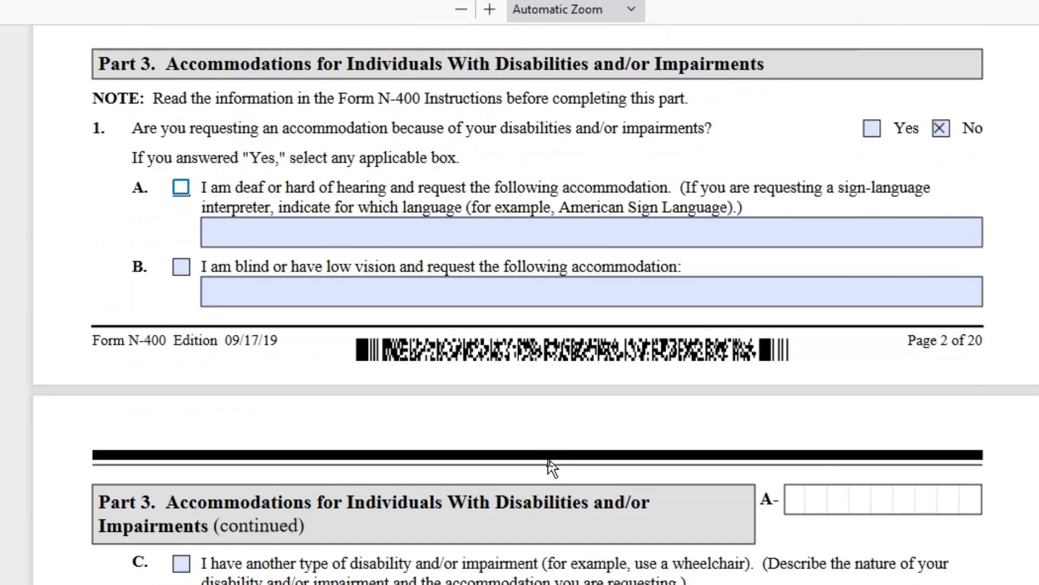
{"action": "scroll", "coordinate": [550, 465], "scroll_direction": "down", "scroll_amount": 10}
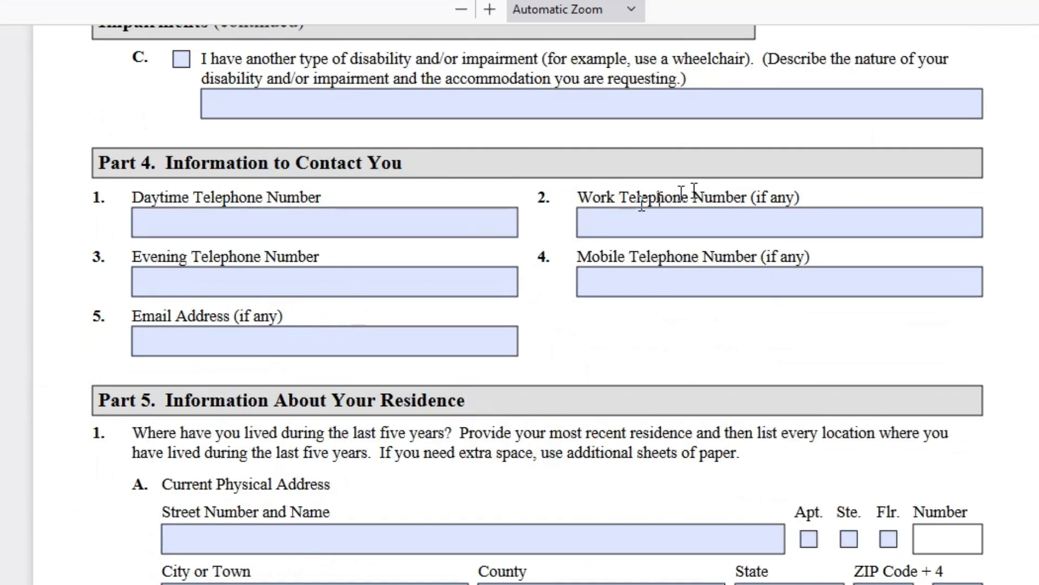
- Fill in the applicant's daytime phone number and e-mail address in Part 4
{"action": "scroll", "coordinate": [691, 194], "scroll_direction": "up", "scroll_amount": 5}
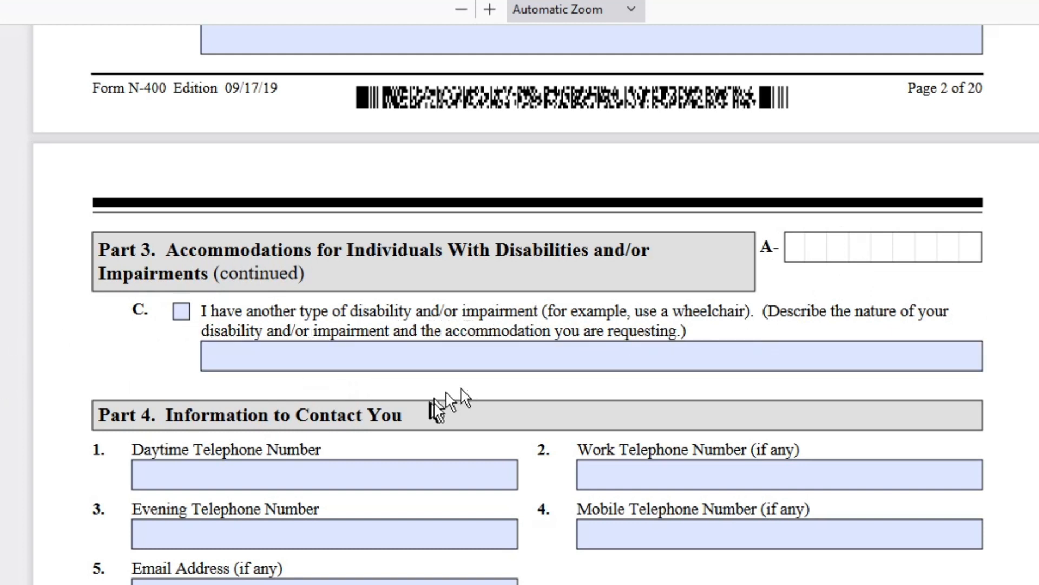
{"action": "left_click", "coordinate": [200, 469]}
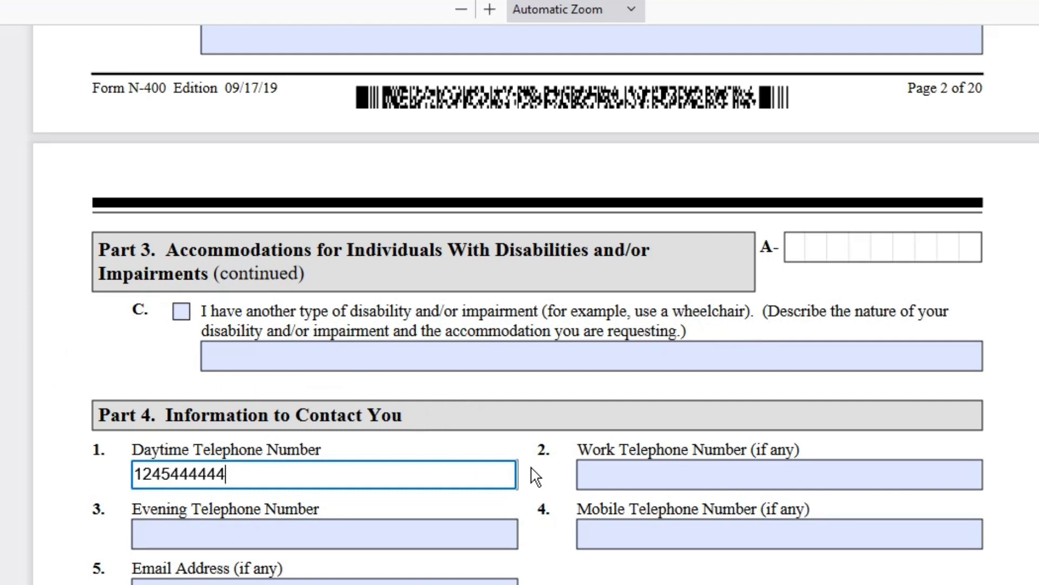
{"action": "left_click", "coordinate": [623, 472]}
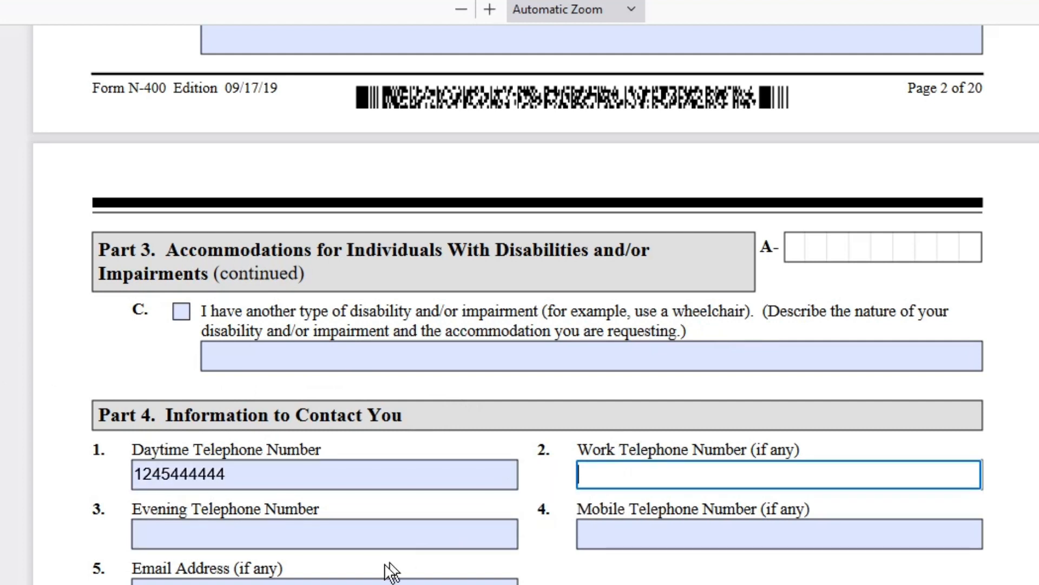
{"action": "left_click", "coordinate": [383, 539]}
{"action": "left_click", "coordinate": [322, 582]}
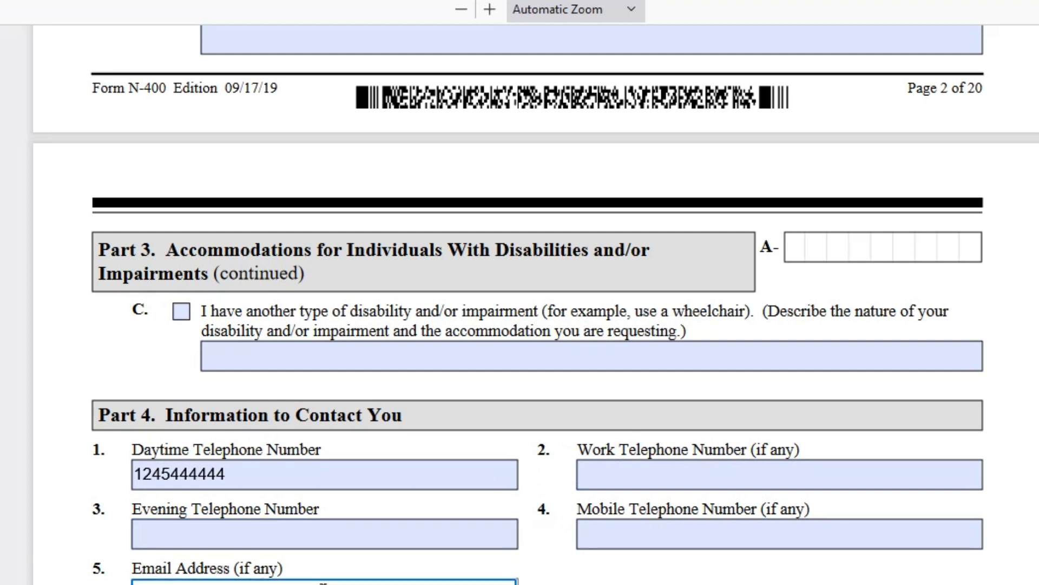
{"action": "scroll", "coordinate": [644, 533], "scroll_direction": "down", "scroll_amount": 9}
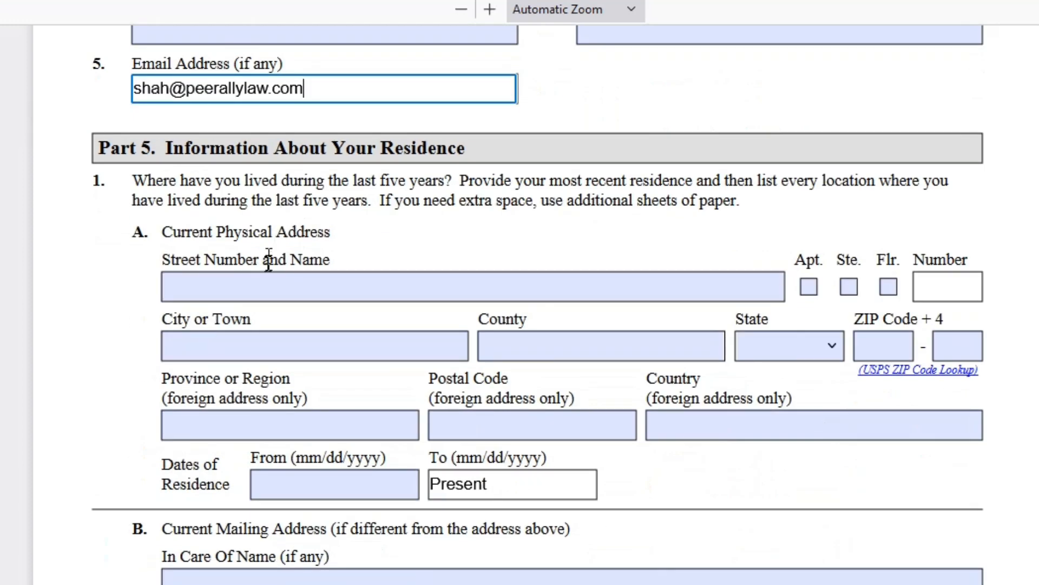
- Enter the current street address and mark it as a suite
{"action": "left_click", "coordinate": [244, 292]}
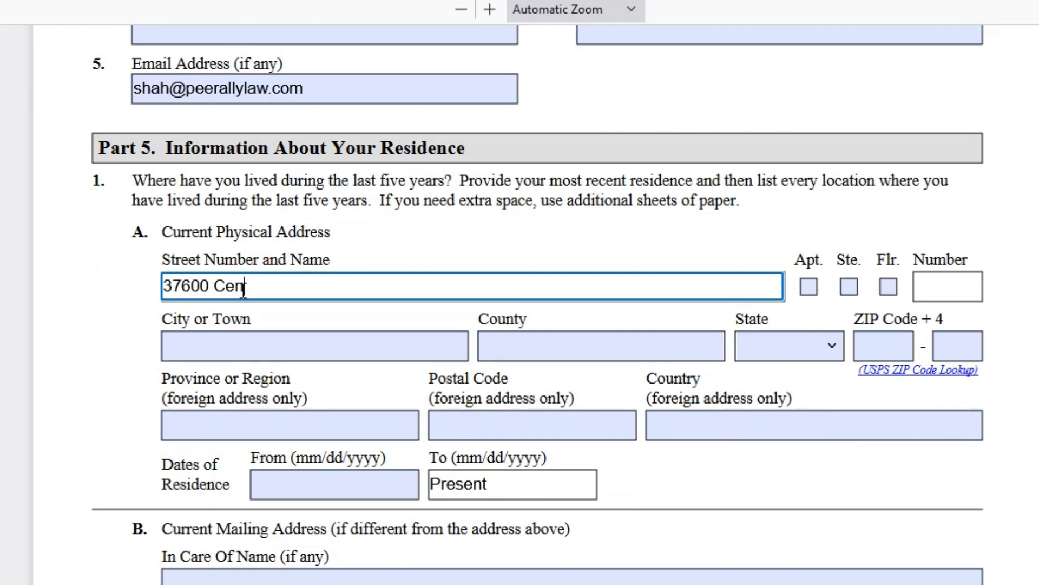
{"action": "key", "text": "Tab"}
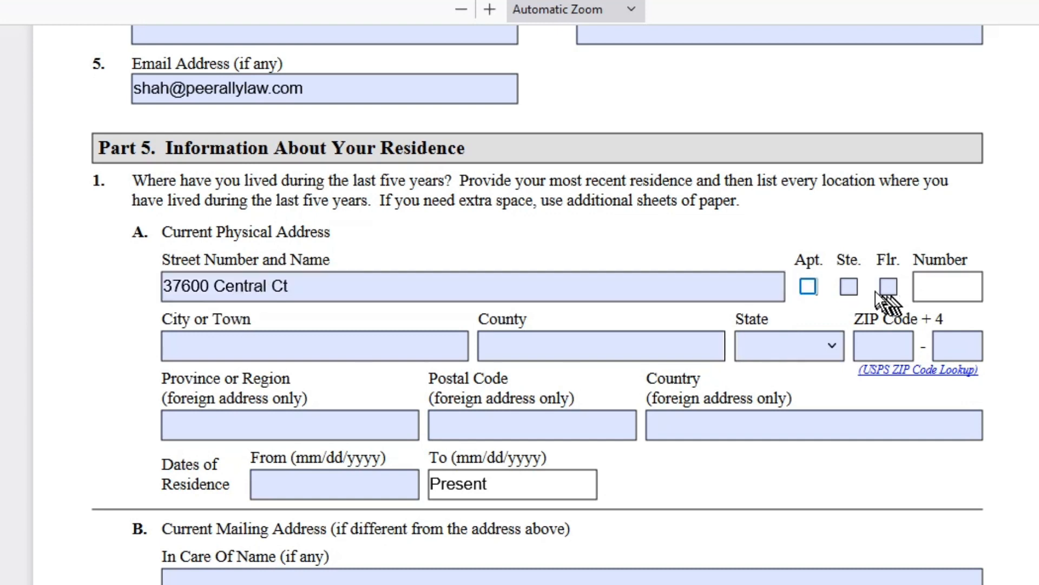
{"action": "left_click", "coordinate": [855, 284]}
{"action": "left_click", "coordinate": [849, 286]}
- Fill in city, county, state CA and ZIP, with residence dated to Present
{"action": "left_click", "coordinate": [303, 341]}
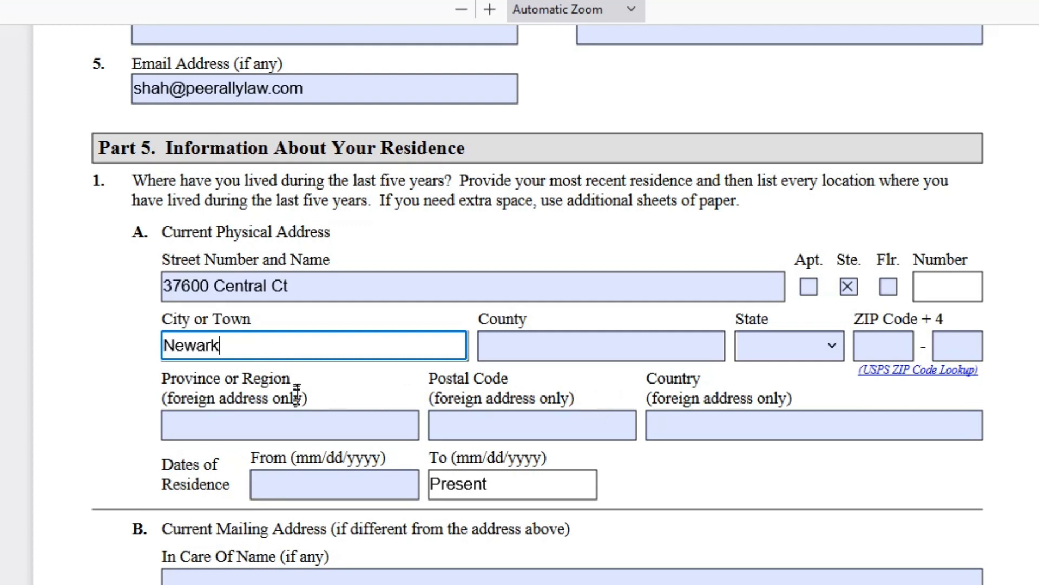
{"action": "left_click", "coordinate": [503, 345]}
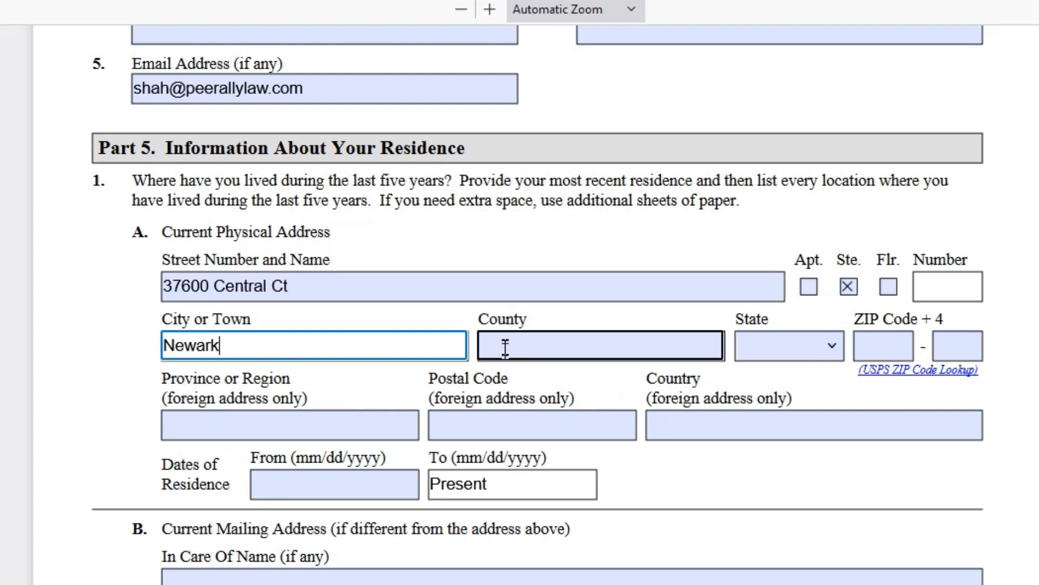
{"action": "left_click", "coordinate": [829, 344]}
{"action": "type", "text": "ca"}
{"action": "key", "text": "Return"}
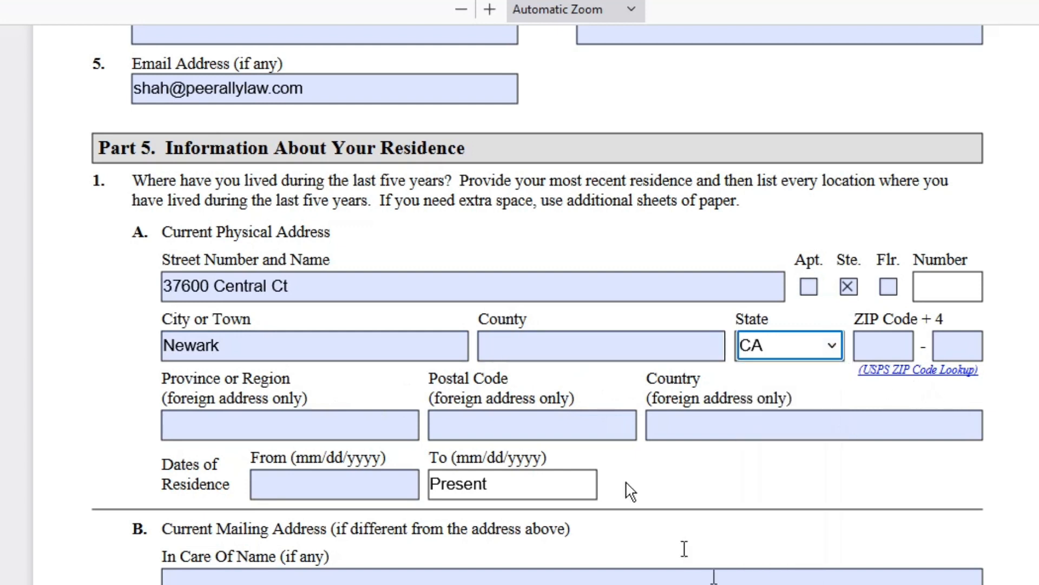
{"action": "left_click", "coordinate": [900, 345]}
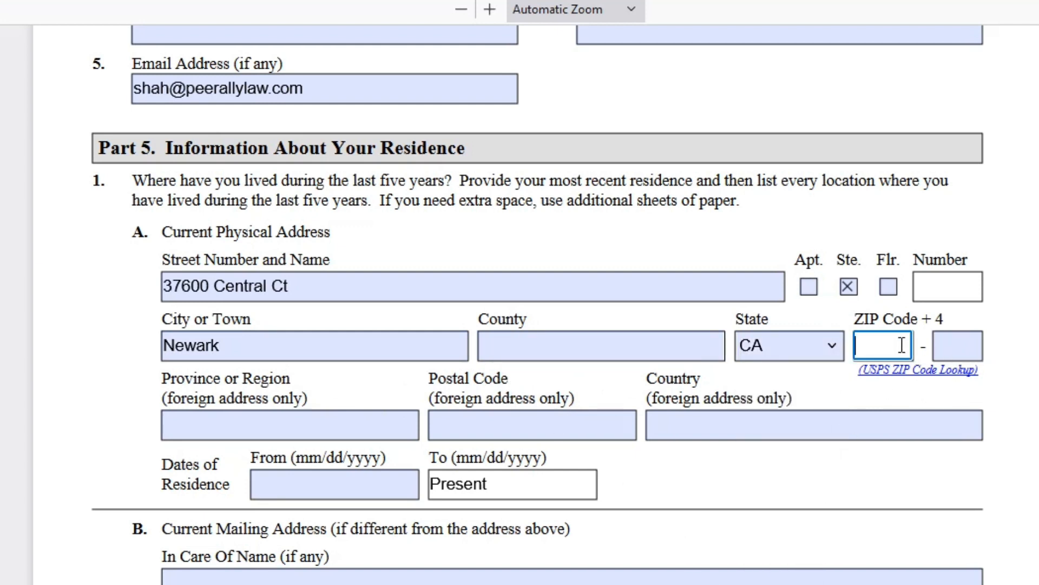
{"action": "scroll", "coordinate": [574, 365], "scroll_direction": "down", "scroll_amount": 5}
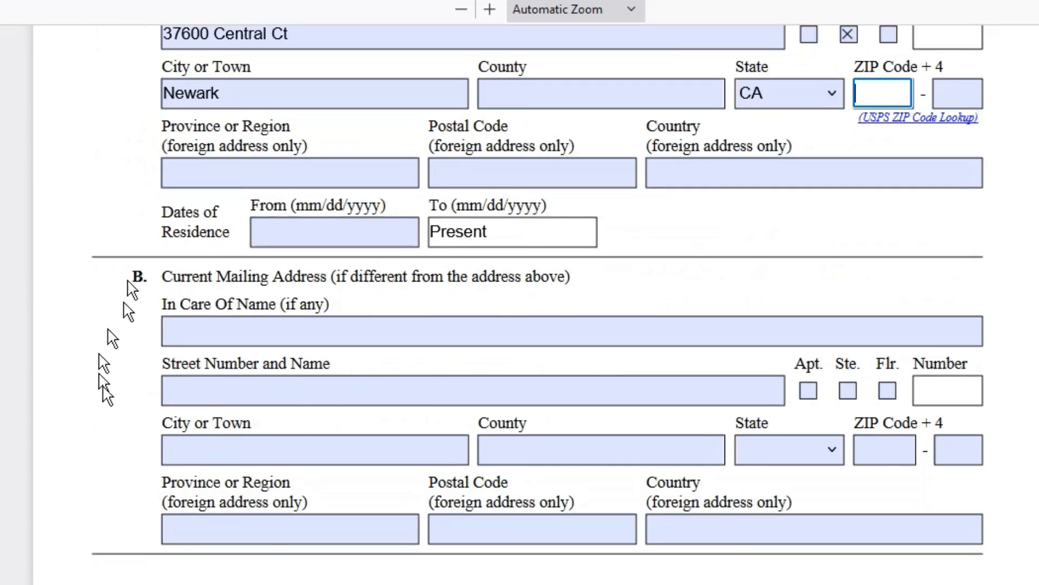
{"action": "left_click", "coordinate": [263, 230]}
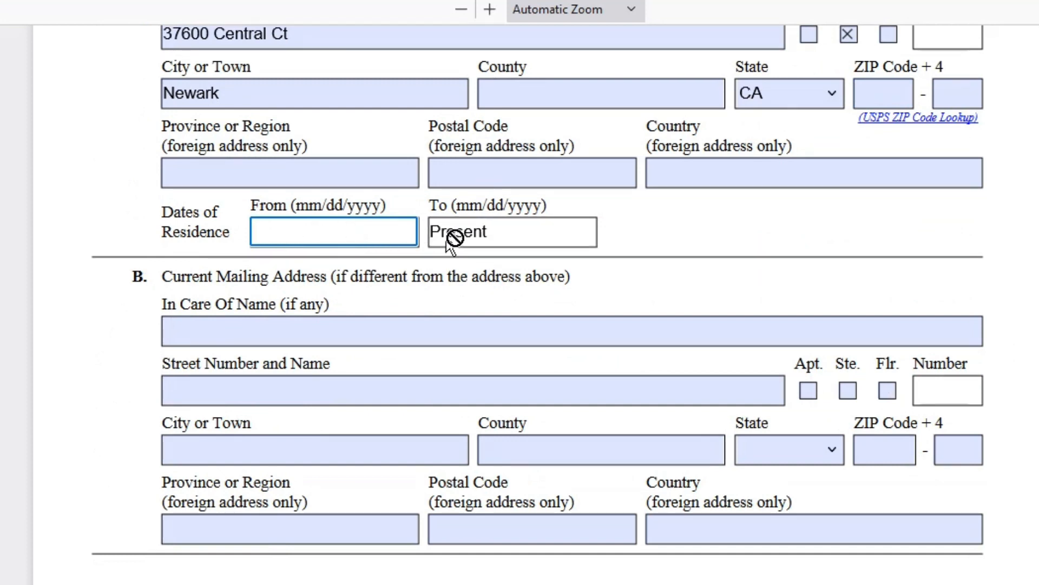
- Scroll past the blank Physical Address 2–4 sections down to Part 6 on parents
{"action": "left_click", "coordinate": [265, 328]}
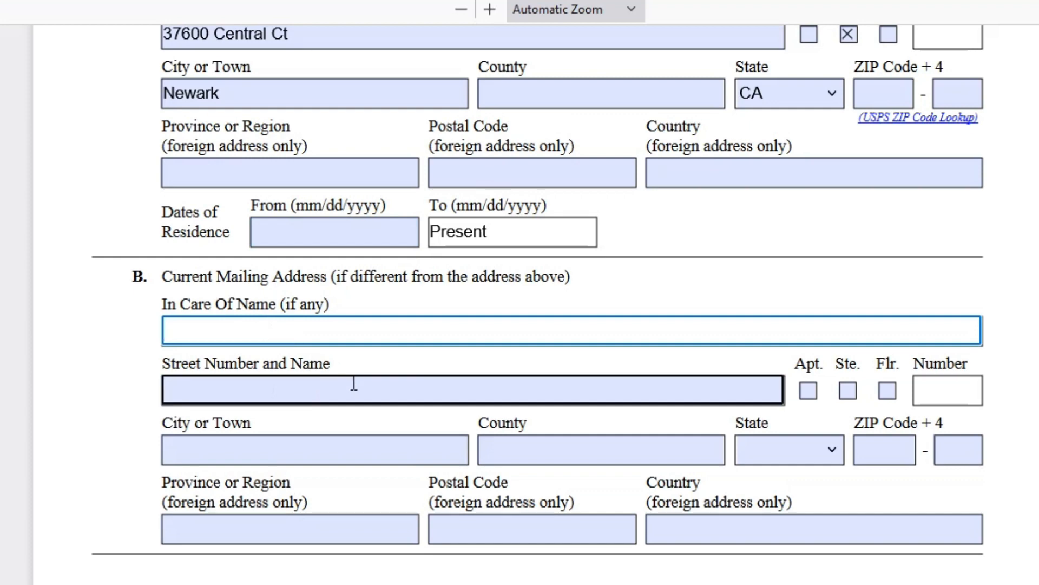
{"action": "scroll", "coordinate": [354, 383], "scroll_direction": "down", "scroll_amount": 4}
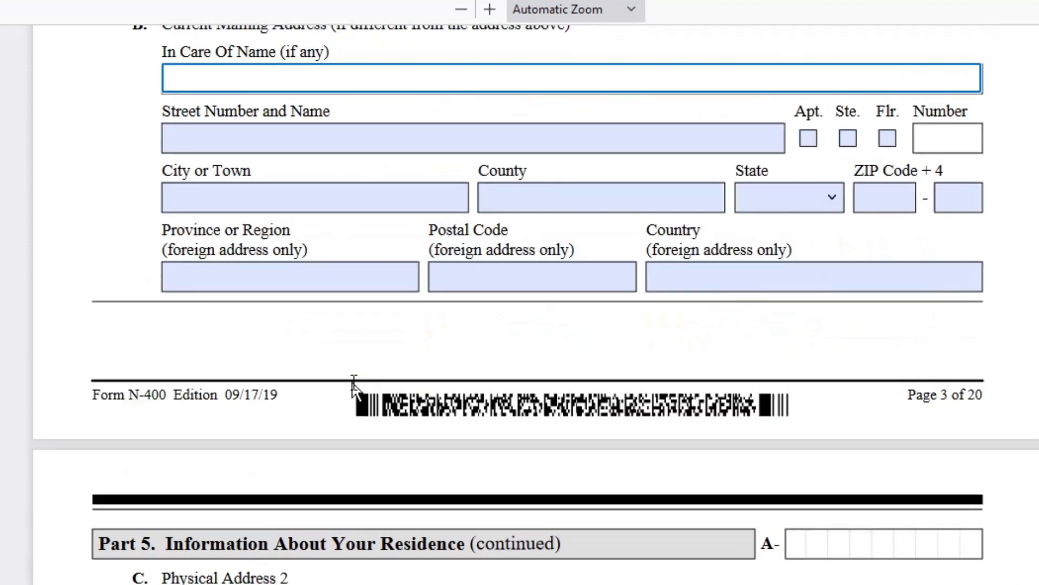
{"action": "scroll", "coordinate": [353, 385], "scroll_direction": "up", "scroll_amount": 4}
{"action": "scroll", "coordinate": [352, 387], "scroll_direction": "down", "scroll_amount": 8}
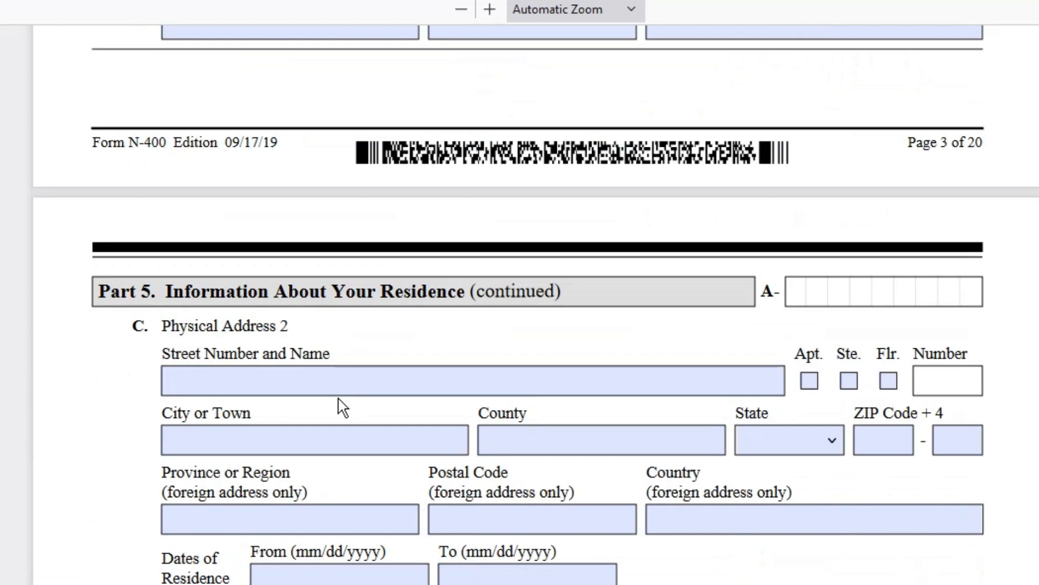
{"action": "scroll", "coordinate": [318, 380], "scroll_direction": "down", "scroll_amount": 4}
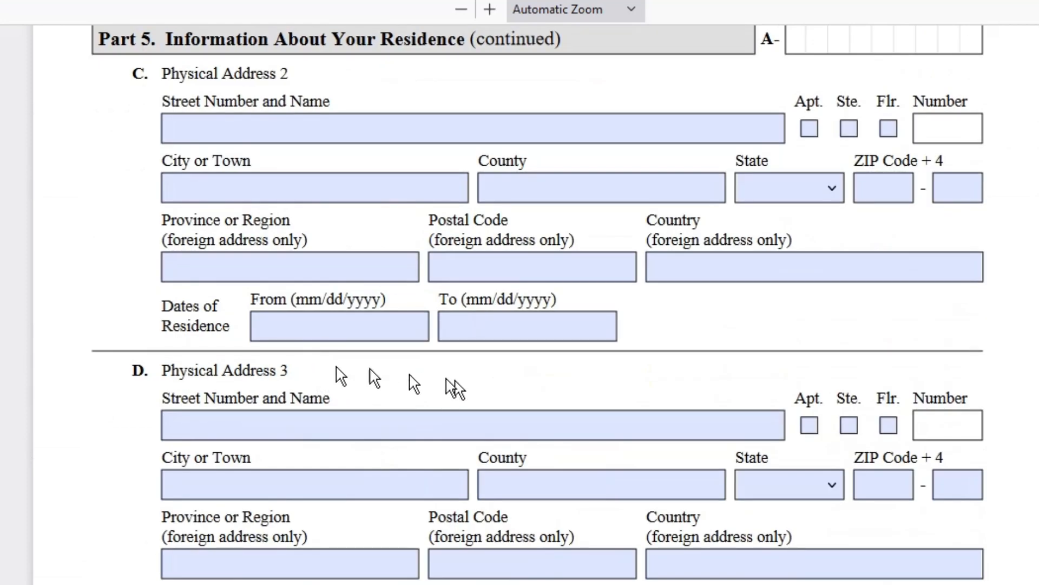
{"action": "scroll", "coordinate": [333, 371], "scroll_direction": "down", "scroll_amount": 8}
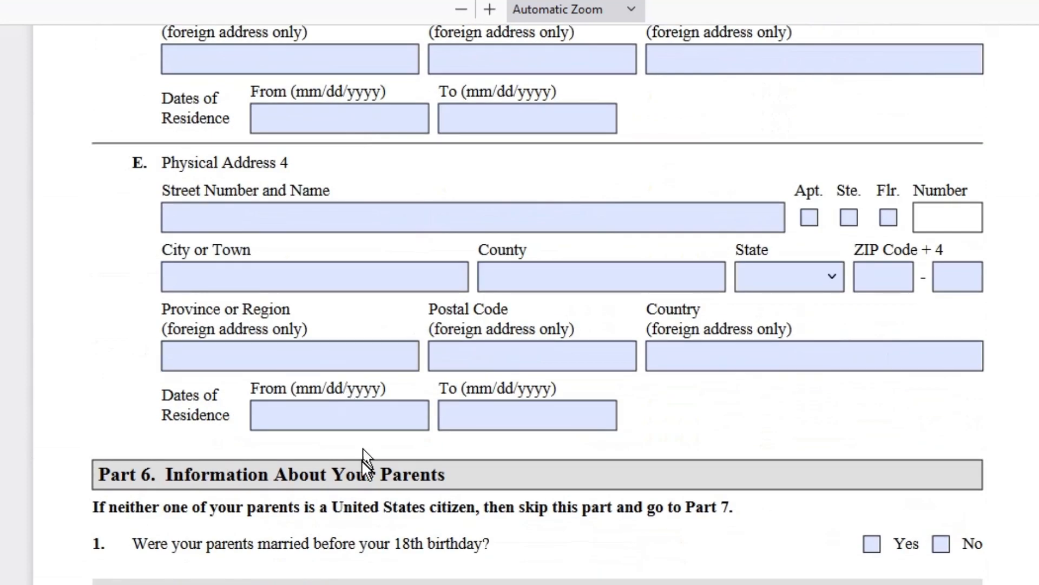
{"action": "scroll", "coordinate": [363, 457], "scroll_direction": "up", "scroll_amount": 20}
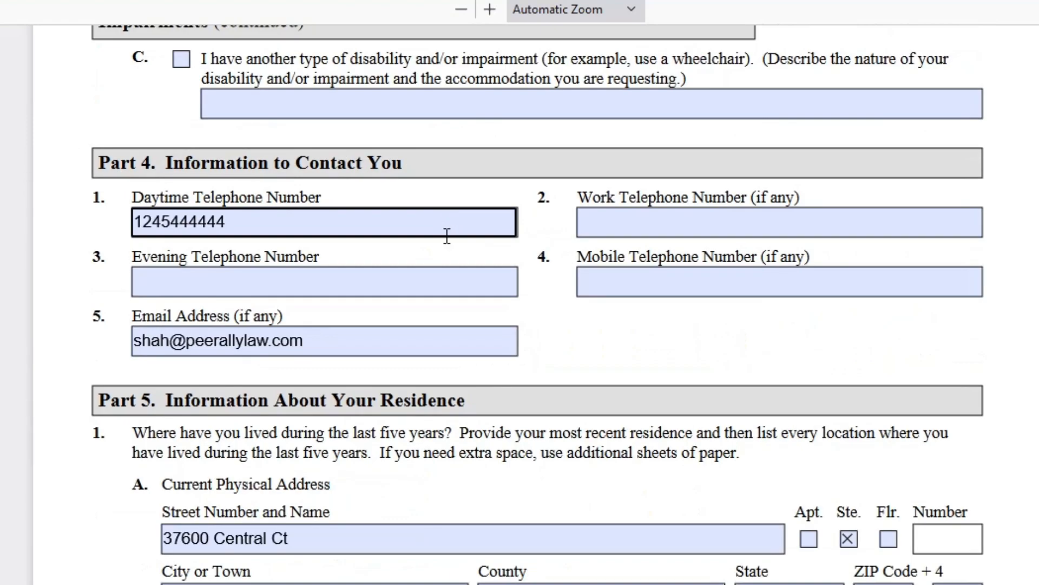
{"action": "scroll", "coordinate": [446, 236], "scroll_direction": "down", "scroll_amount": 20}
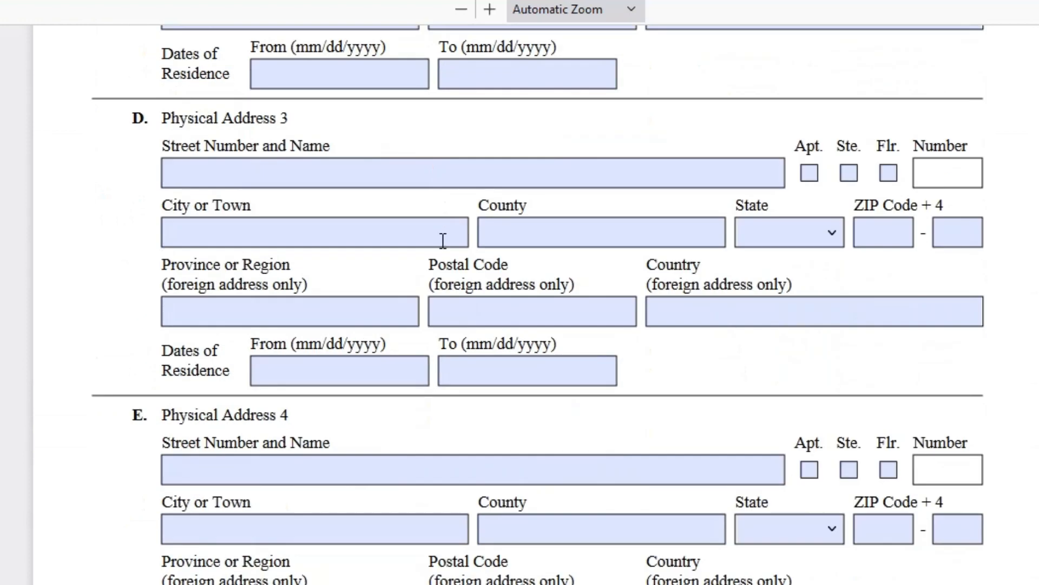
{"action": "scroll", "coordinate": [443, 241], "scroll_direction": "down", "scroll_amount": 8}
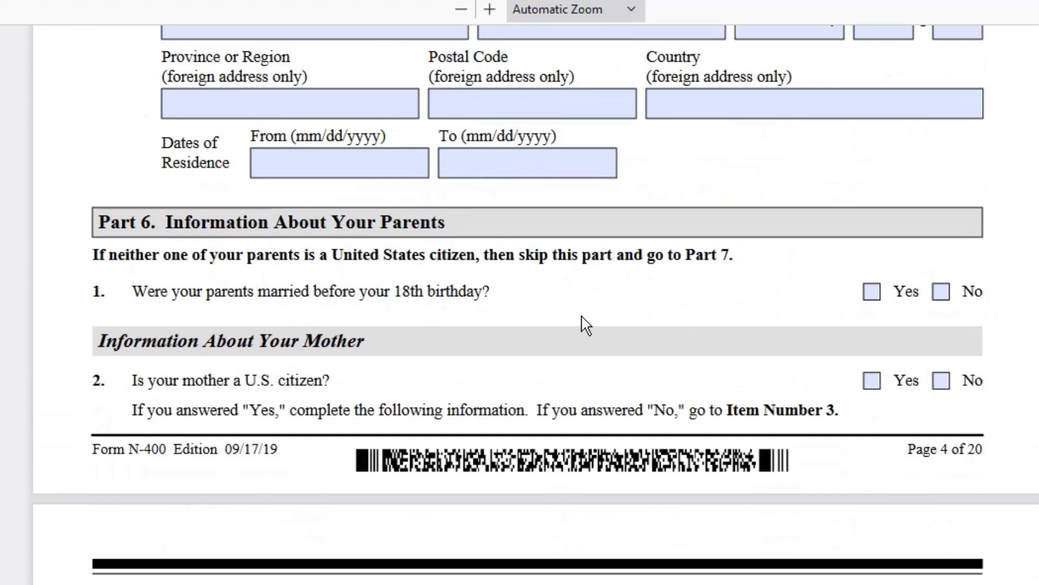
- Answer No to Part 6 items 1 and 2 on parents' marriage and mother's citizenship
{"action": "left_click", "coordinate": [945, 298]}
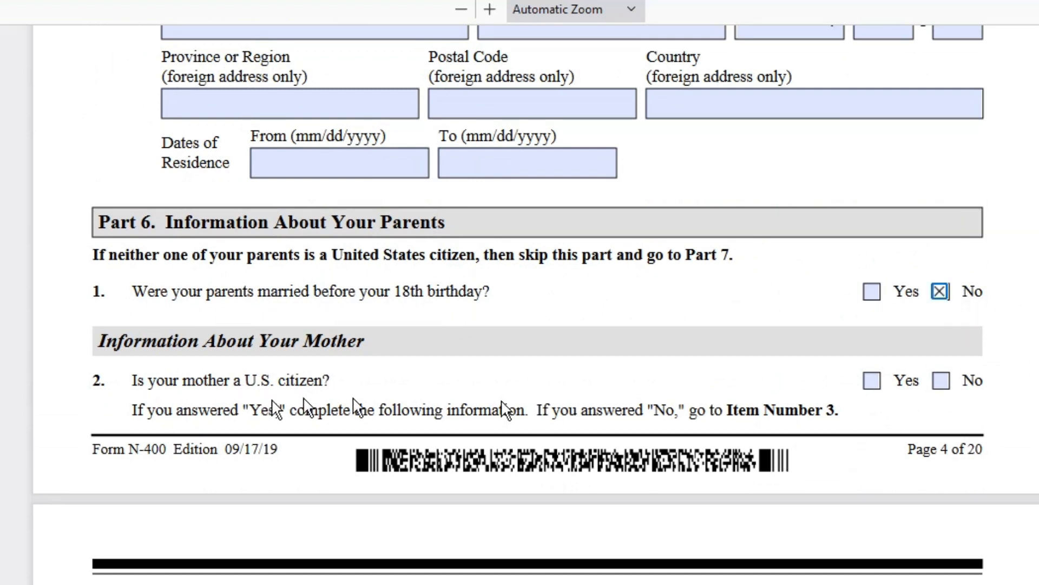
{"action": "left_click", "coordinate": [941, 382]}
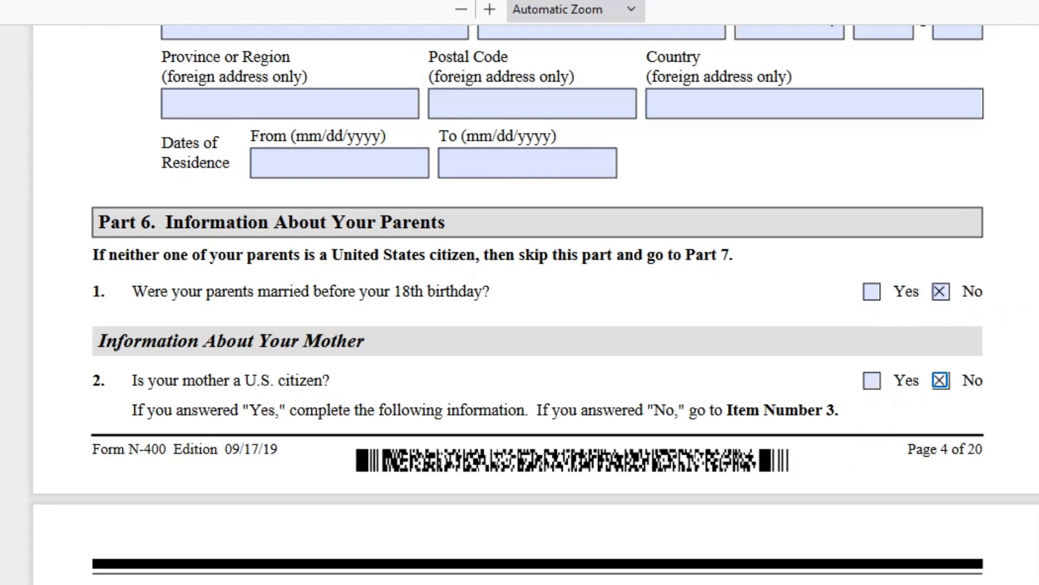
{"action": "scroll", "coordinate": [661, 460], "scroll_direction": "down", "scroll_amount": 4}
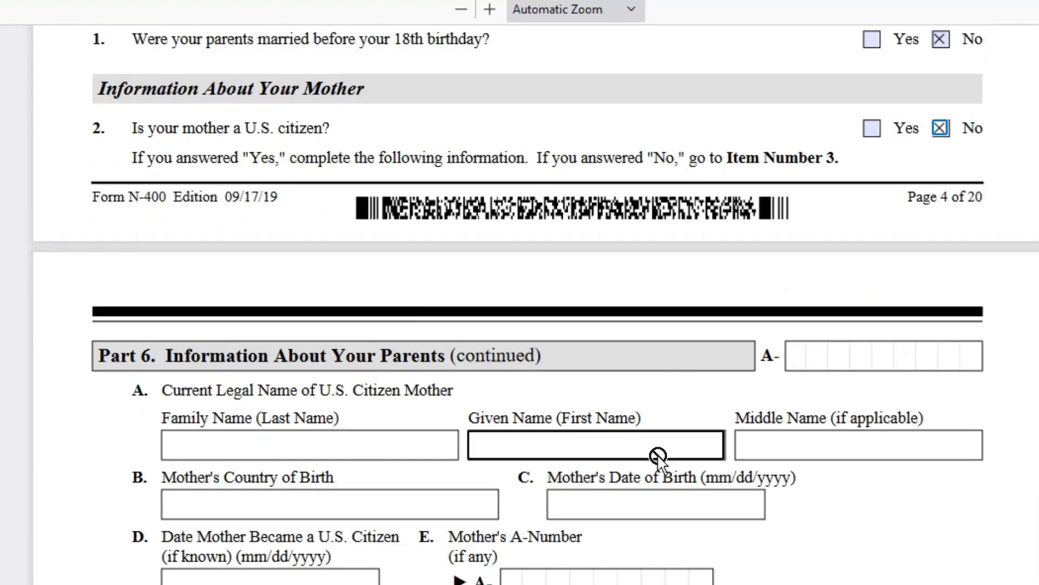
{"action": "scroll", "coordinate": [658, 456], "scroll_direction": "down", "scroll_amount": 4}
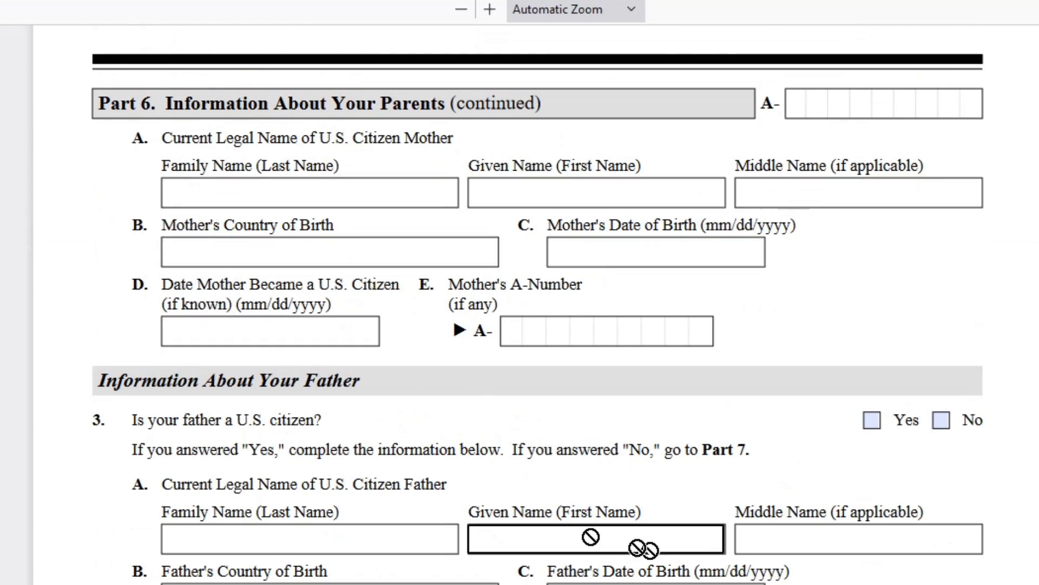
{"action": "scroll", "coordinate": [372, 487], "scroll_direction": "down", "scroll_amount": 4}
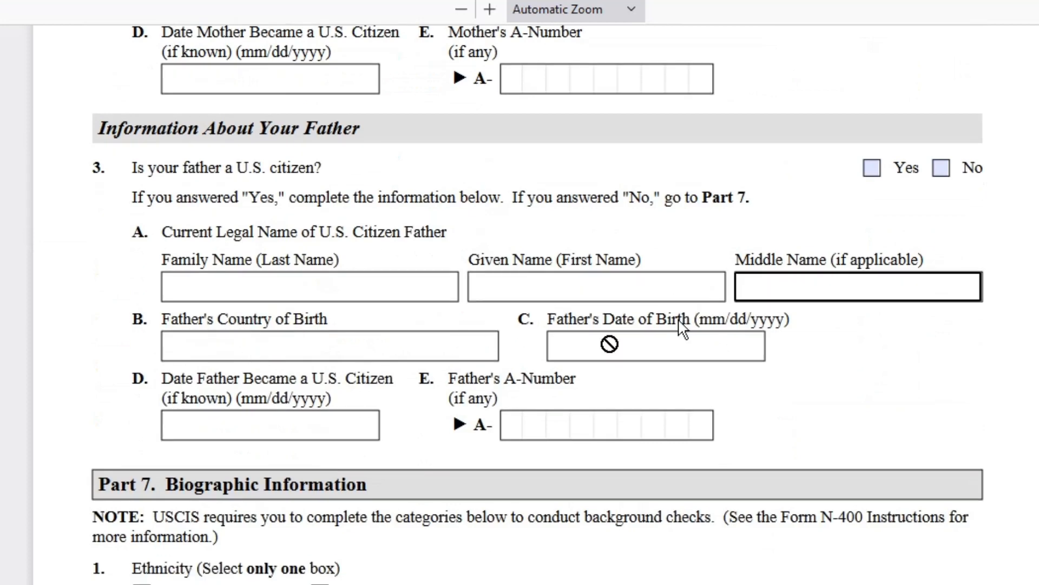
{"action": "scroll", "coordinate": [529, 430], "scroll_direction": "down", "scroll_amount": 4}
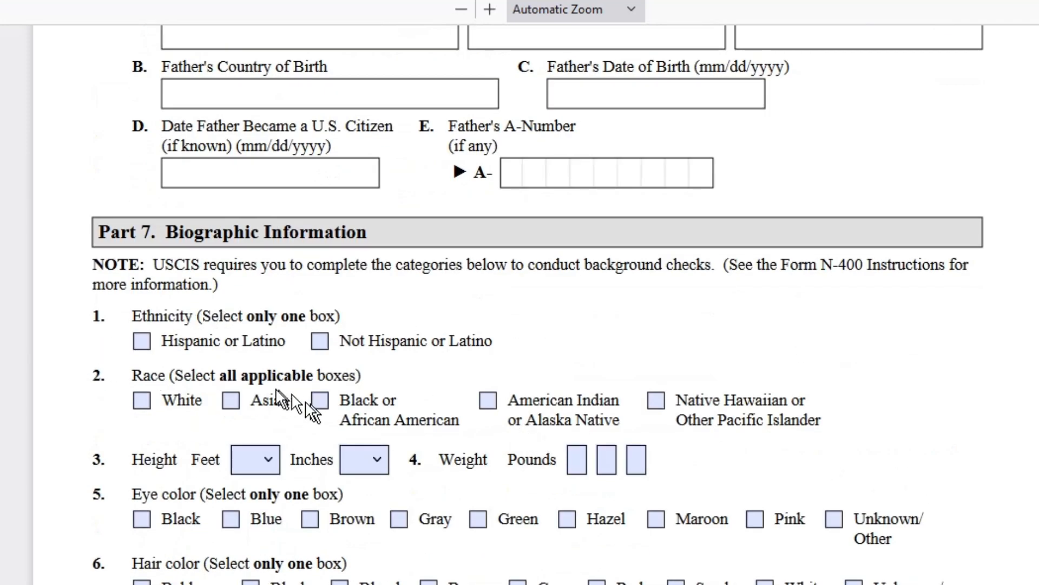
- Mark Not Hispanic or Latino and Asian, set height to 6 feet 0 inches, and tick Hazel eyes
{"action": "left_click", "coordinate": [320, 341]}
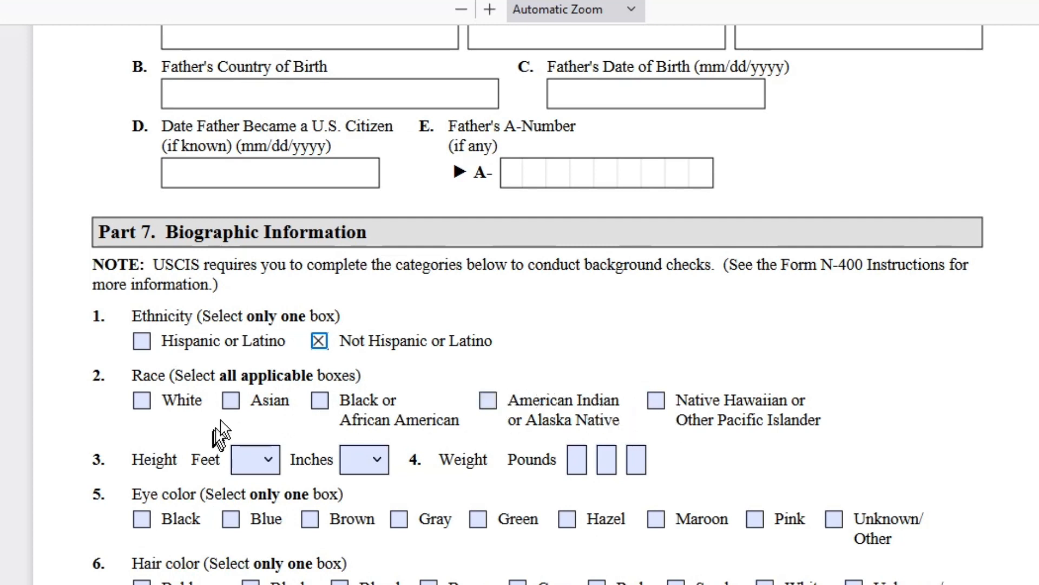
{"action": "left_click", "coordinate": [231, 401]}
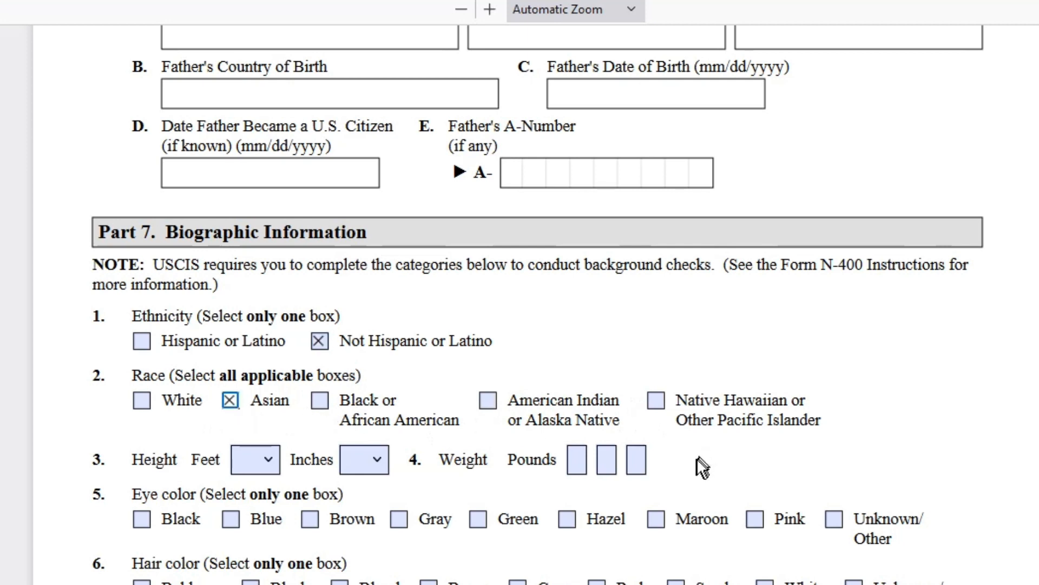
{"action": "left_click", "coordinate": [270, 459]}
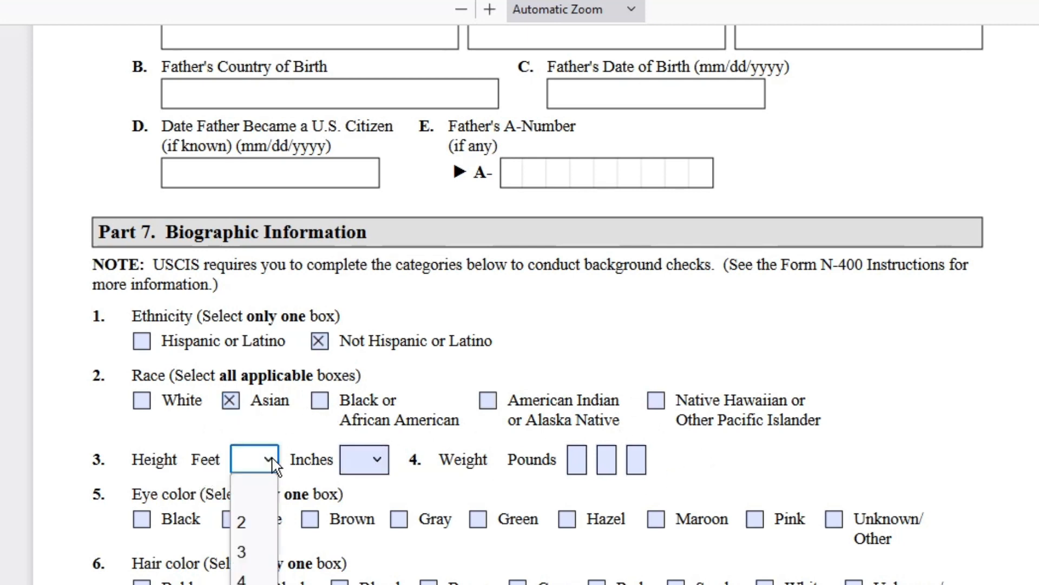
{"action": "left_click", "coordinate": [253, 583]}
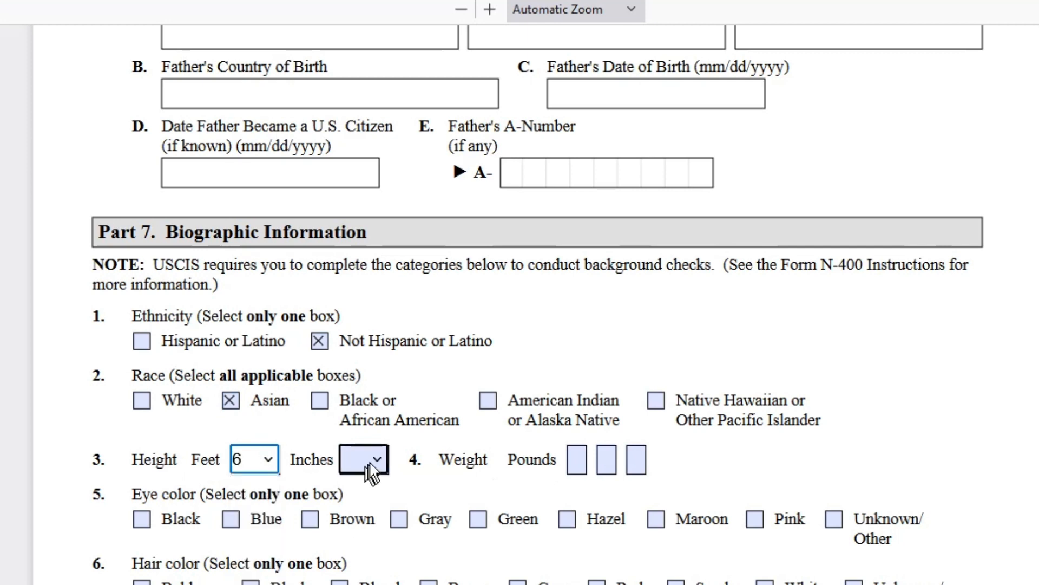
{"action": "left_click", "coordinate": [373, 462]}
{"action": "left_click", "coordinate": [359, 104]}
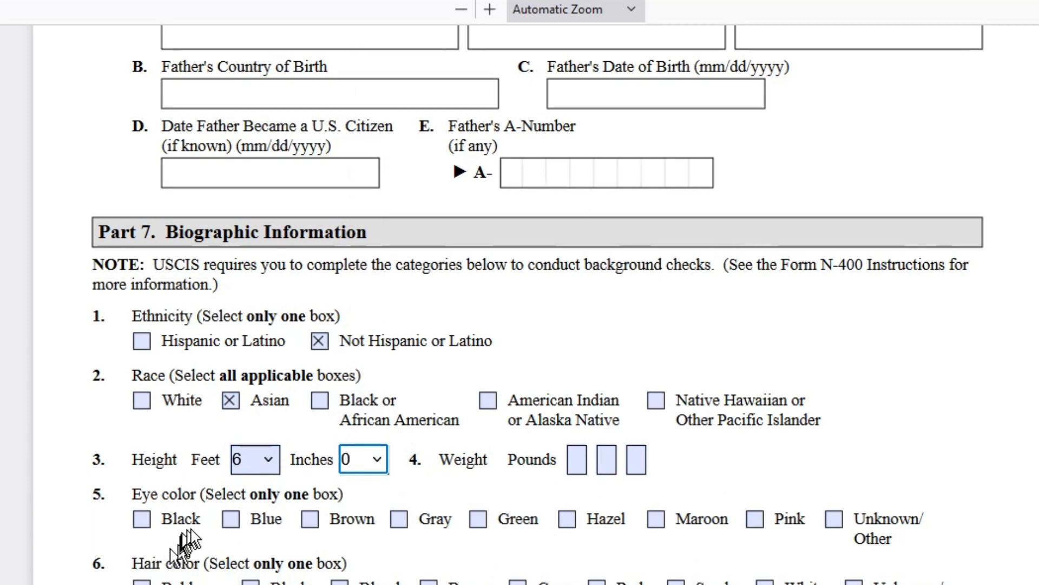
{"action": "left_click", "coordinate": [567, 520]}
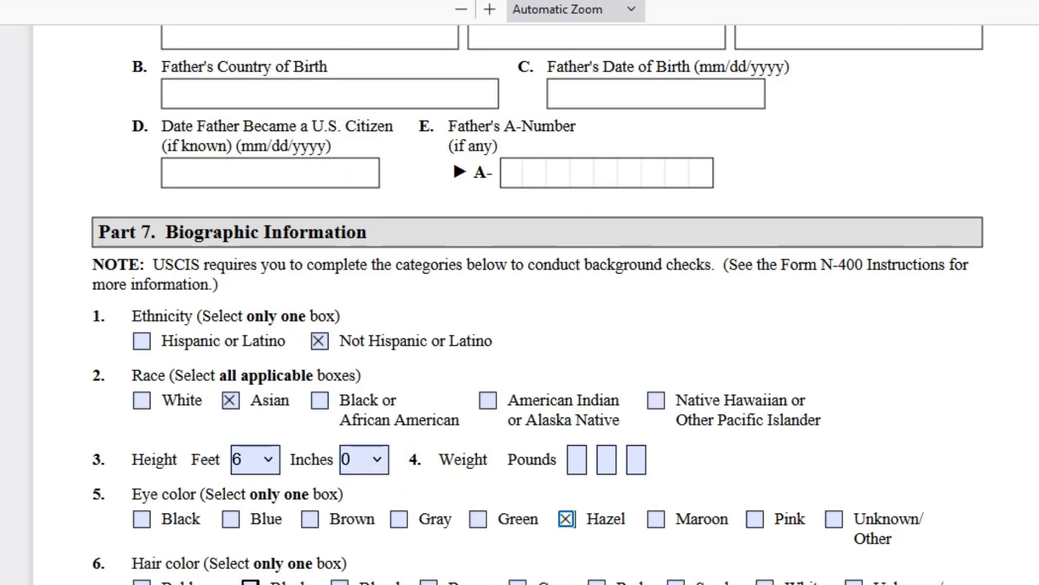
{"action": "scroll", "coordinate": [361, 446], "scroll_direction": "down", "scroll_amount": 10}
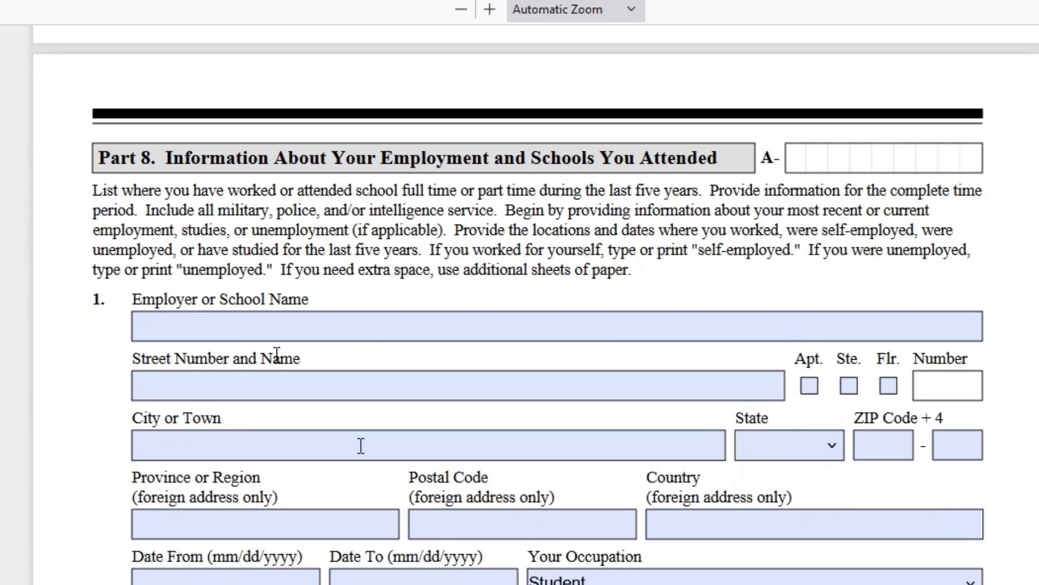
- Enter Homemaker as the first Part 8 employer or school name, then scroll down to Part 9
{"action": "left_click", "coordinate": [228, 320]}
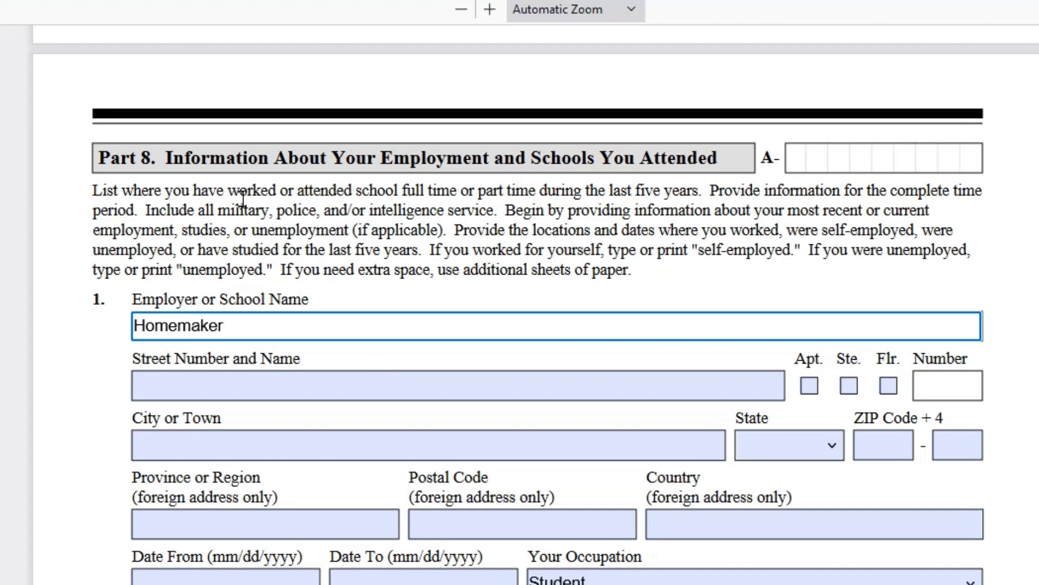
{"action": "scroll", "coordinate": [375, 364], "scroll_direction": "down", "scroll_amount": 8}
{"action": "scroll", "coordinate": [376, 364], "scroll_direction": "down", "scroll_amount": 4}
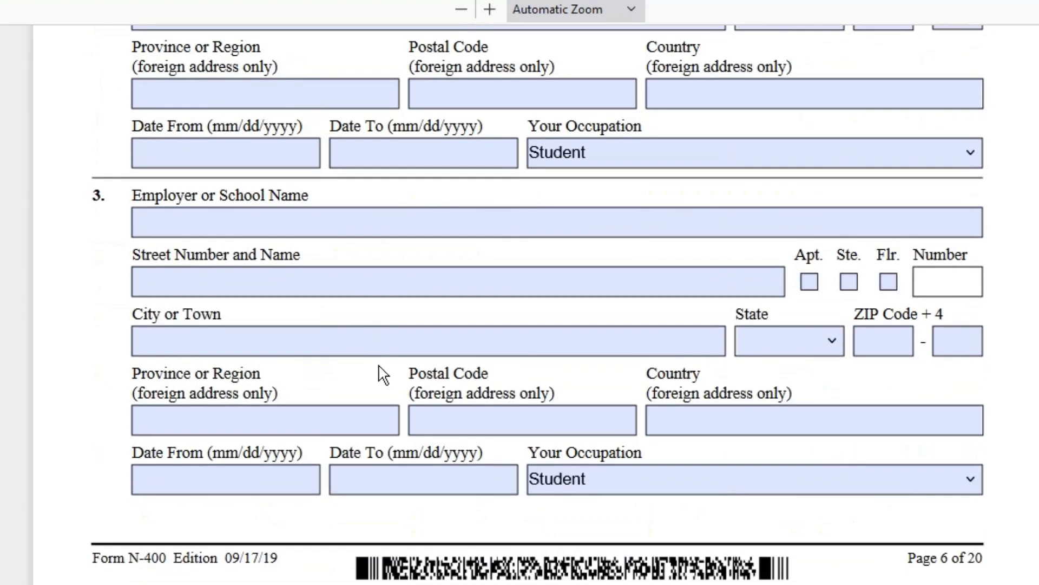
{"action": "scroll", "coordinate": [422, 374], "scroll_direction": "down", "scroll_amount": 4}
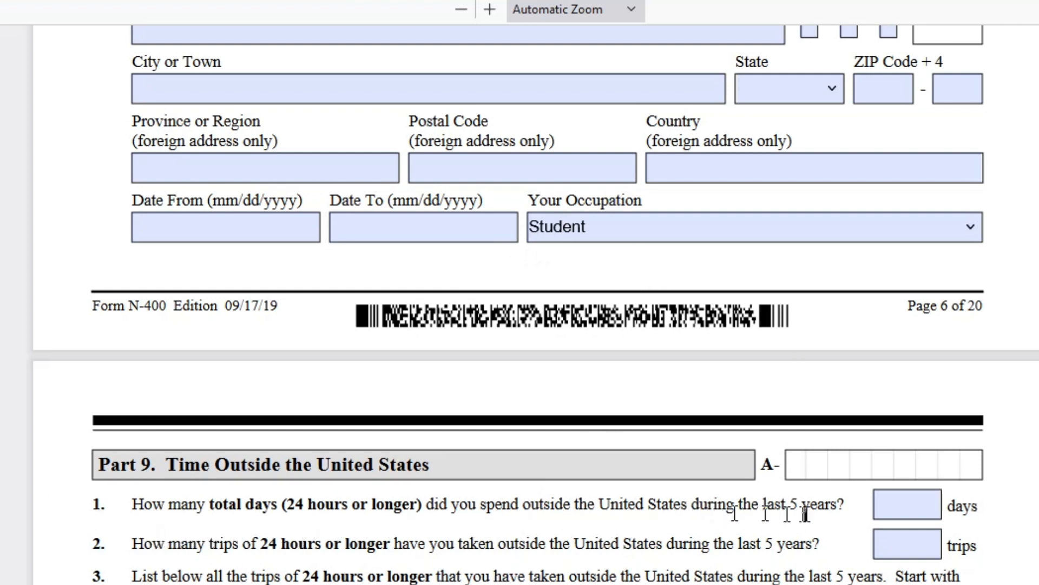
- Record 50 total days outside the U.S. over 2 trips in Part 9
{"action": "left_click", "coordinate": [925, 509]}
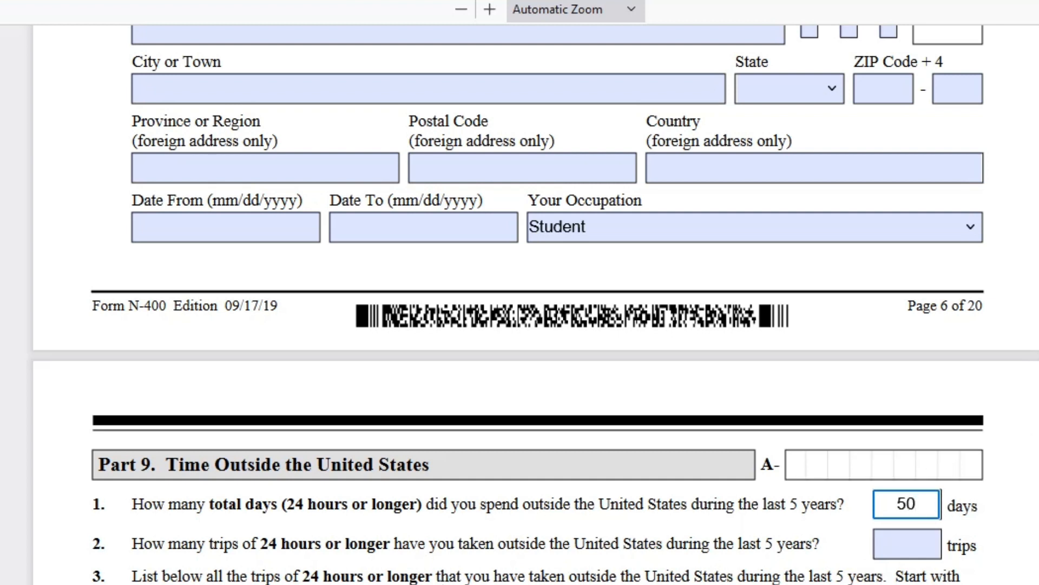
{"action": "left_click", "coordinate": [890, 543]}
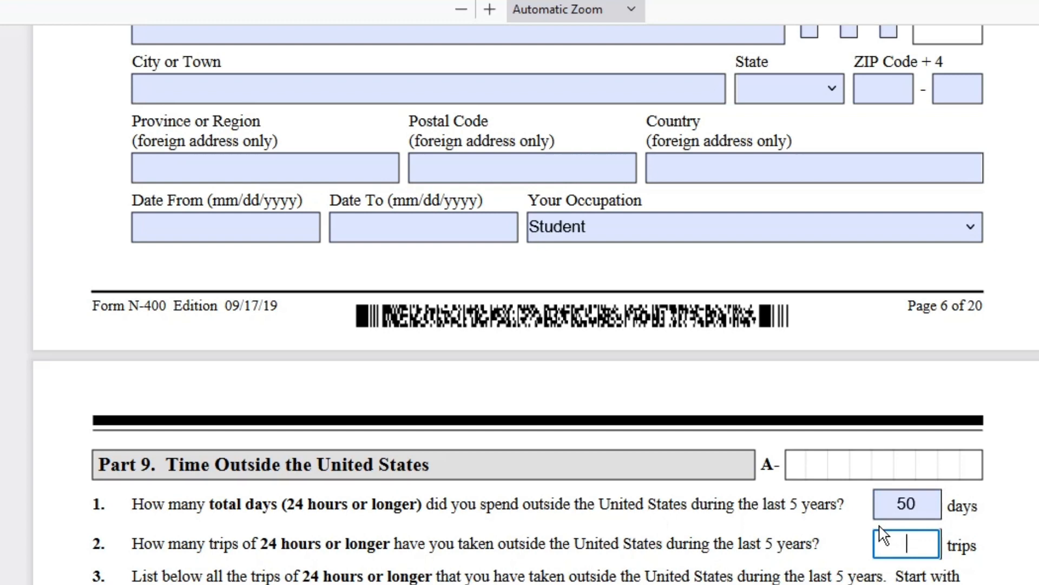
{"action": "scroll", "coordinate": [399, 520], "scroll_direction": "down", "scroll_amount": 3}
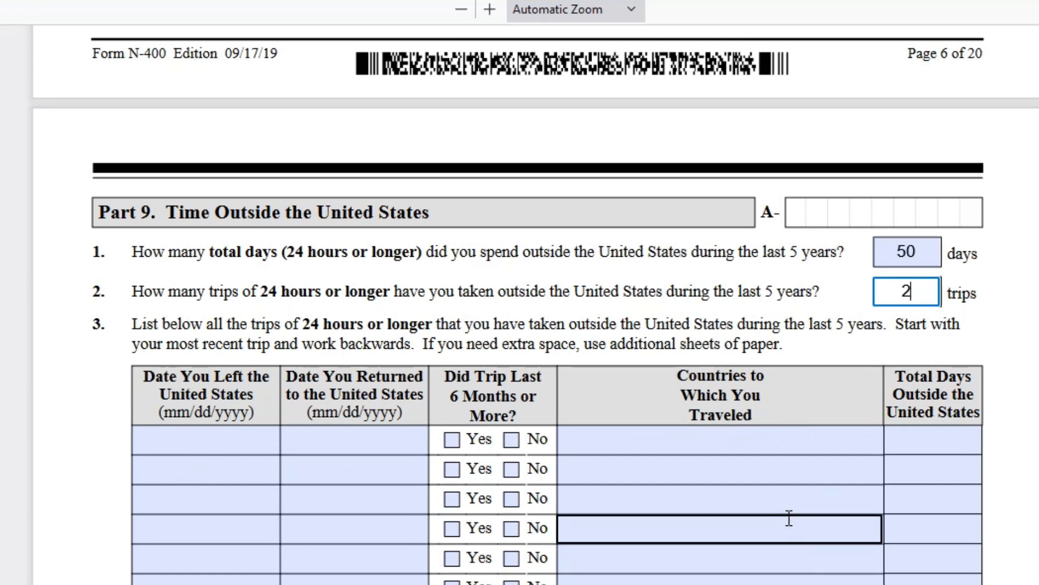
{"action": "scroll", "coordinate": [789, 518], "scroll_direction": "down", "scroll_amount": 3}
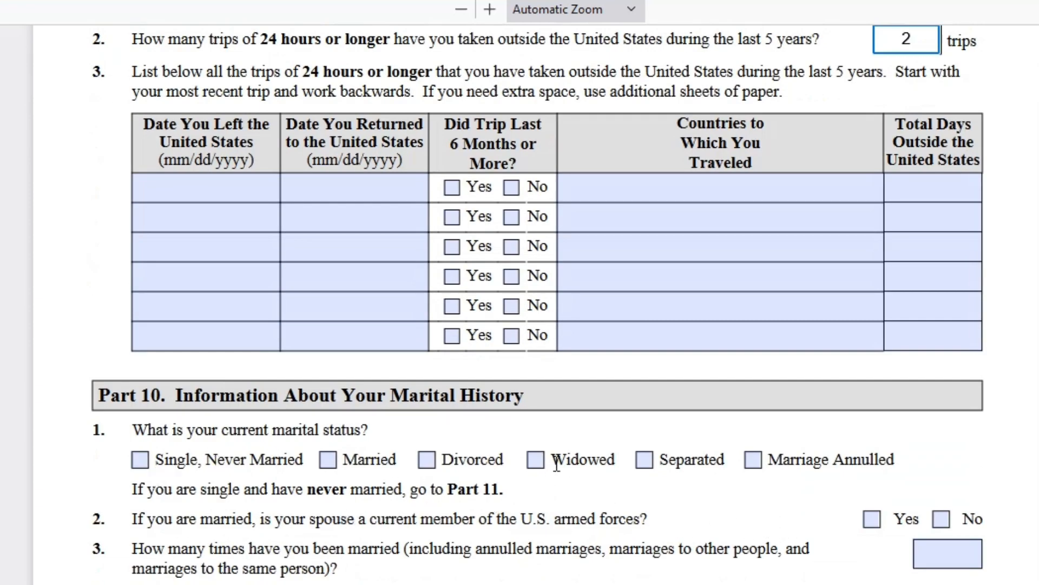
- Mark marital status as Married and answer No to the spouse serving in the armed forces
{"action": "left_click", "coordinate": [326, 459]}
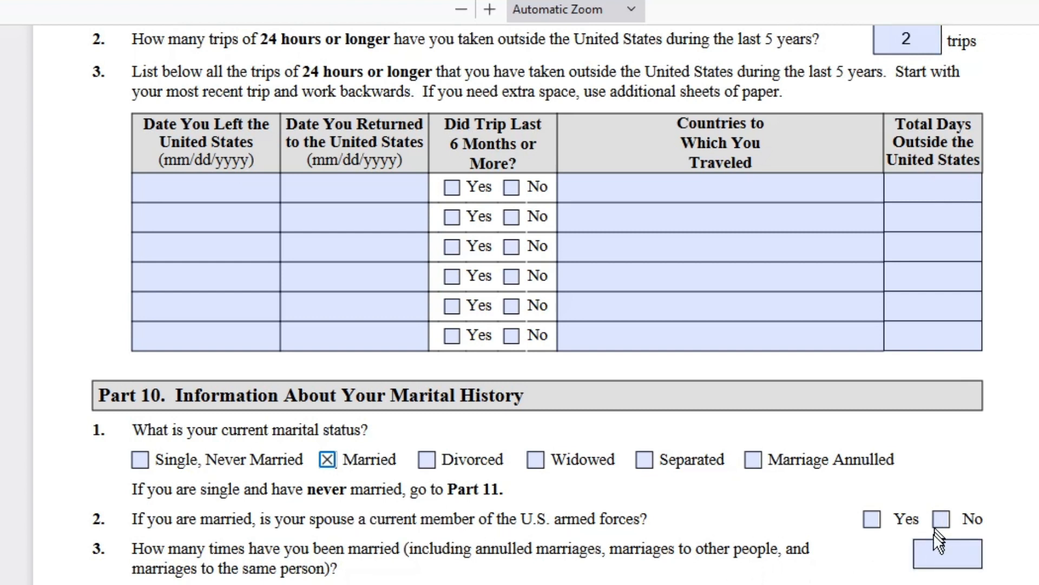
{"action": "left_click", "coordinate": [941, 519]}
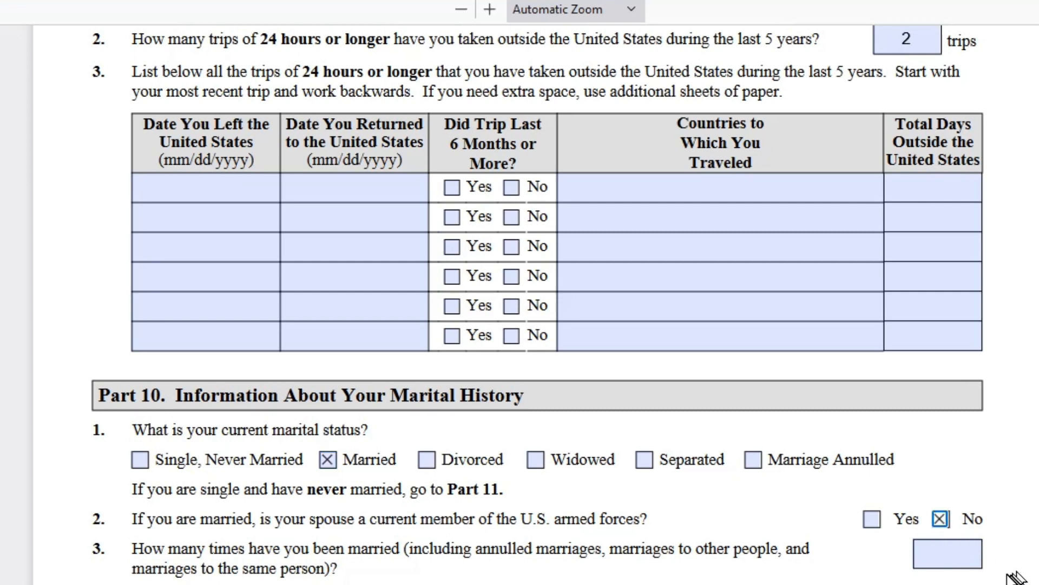
{"action": "scroll", "coordinate": [969, 341], "scroll_direction": "down", "scroll_amount": 5}
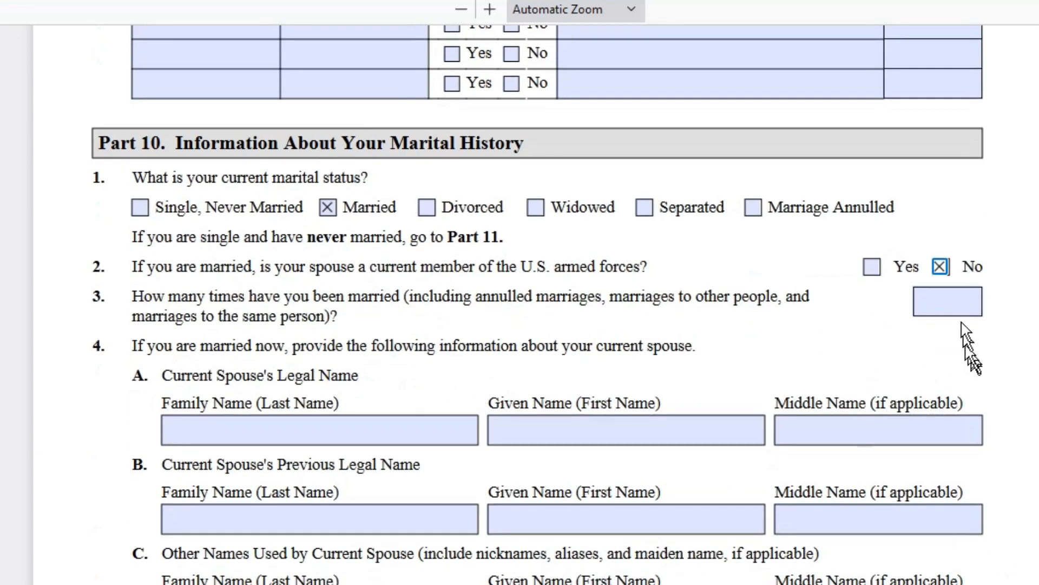
- Enter 1 as times married and 'xxxx' as the current spouse's family name
{"action": "left_click", "coordinate": [962, 299]}
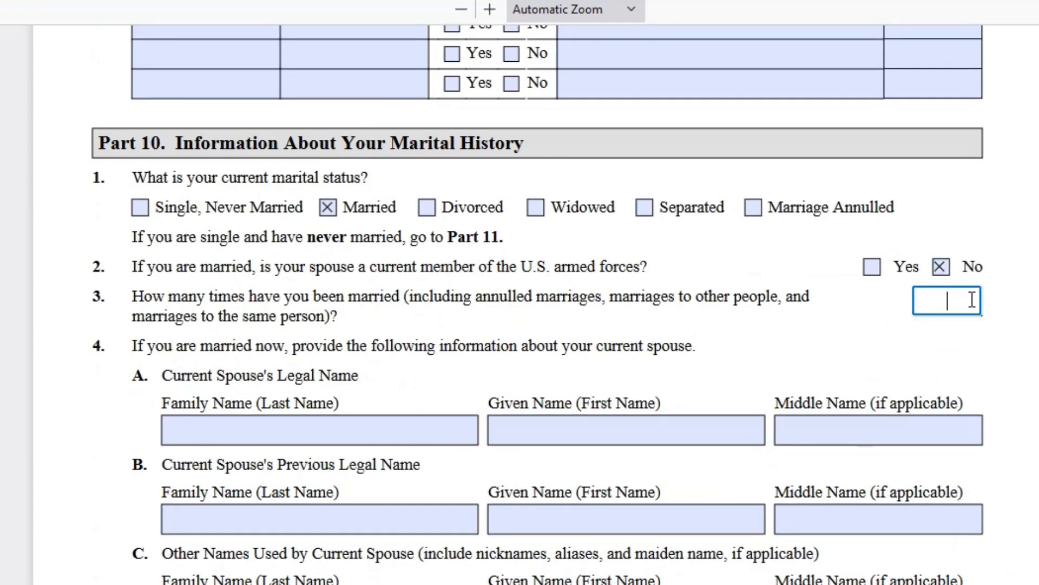
{"action": "left_click", "coordinate": [239, 385]}
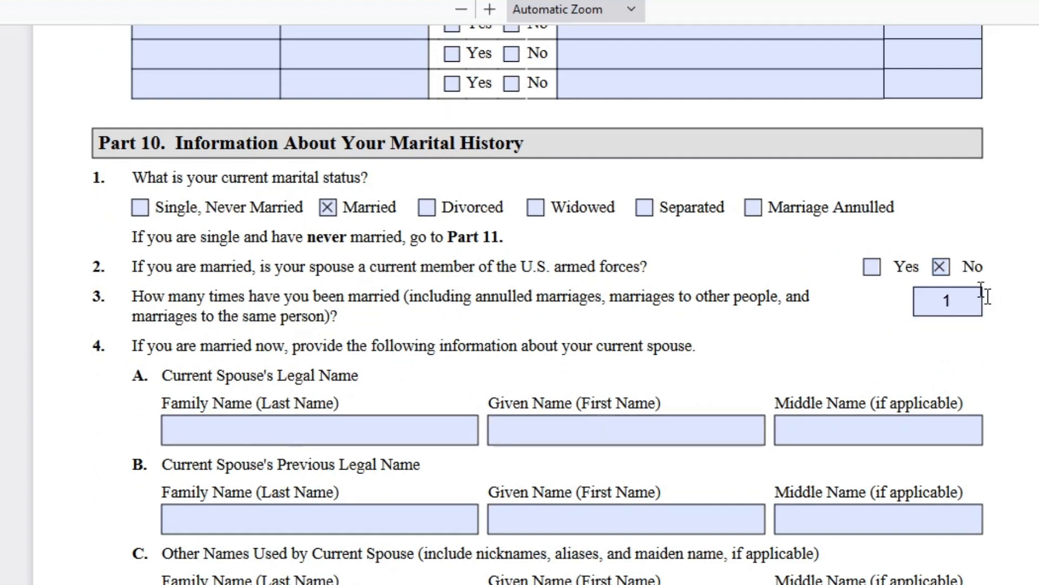
{"action": "left_click", "coordinate": [957, 294]}
{"action": "left_click", "coordinate": [266, 429]}
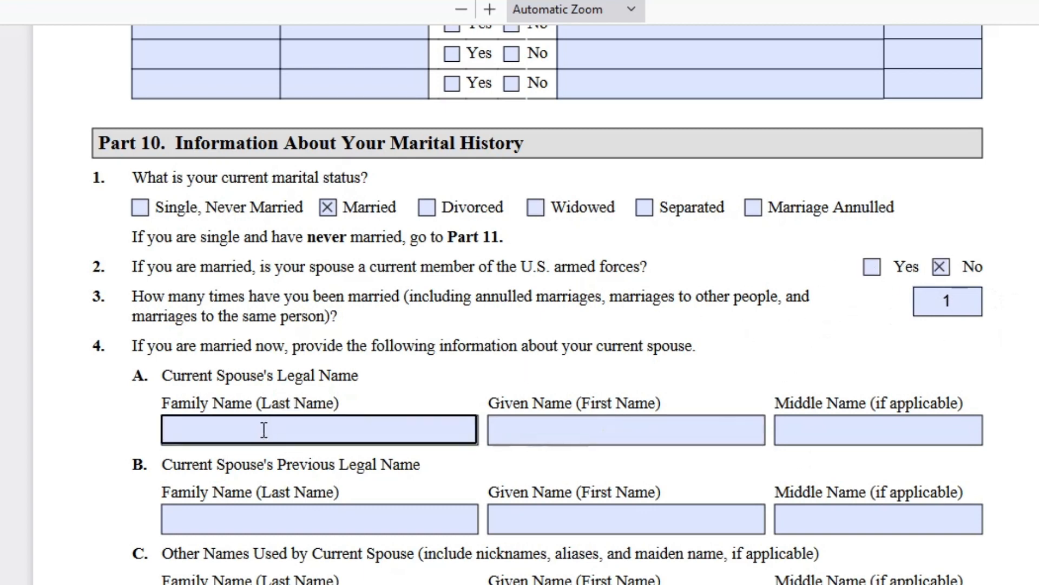
{"action": "scroll", "coordinate": [263, 430], "scroll_direction": "down", "scroll_amount": 5}
{"action": "left_click", "coordinate": [237, 187]}
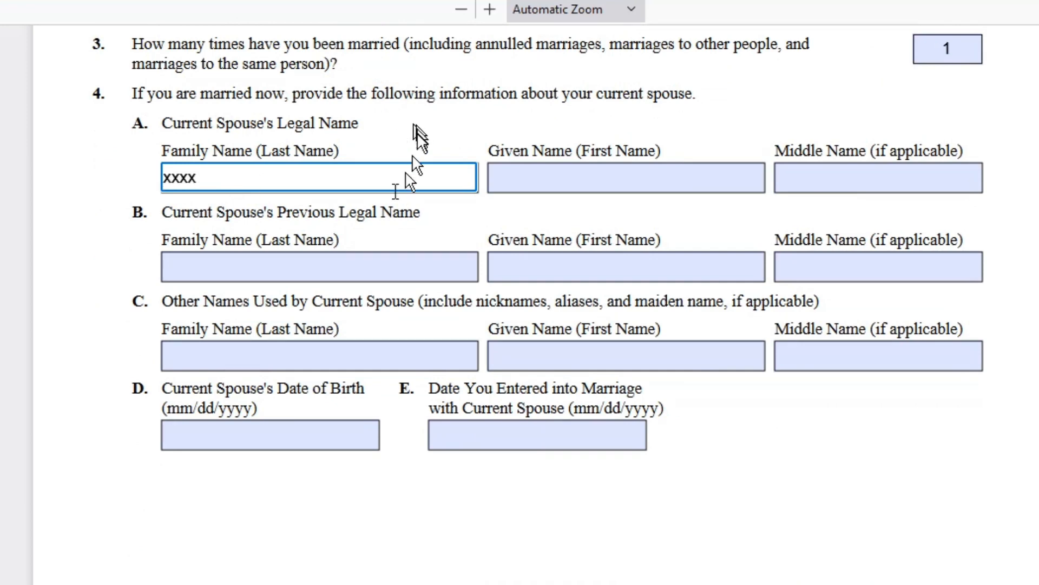
{"action": "scroll", "coordinate": [382, 211], "scroll_direction": "down", "scroll_amount": 10}
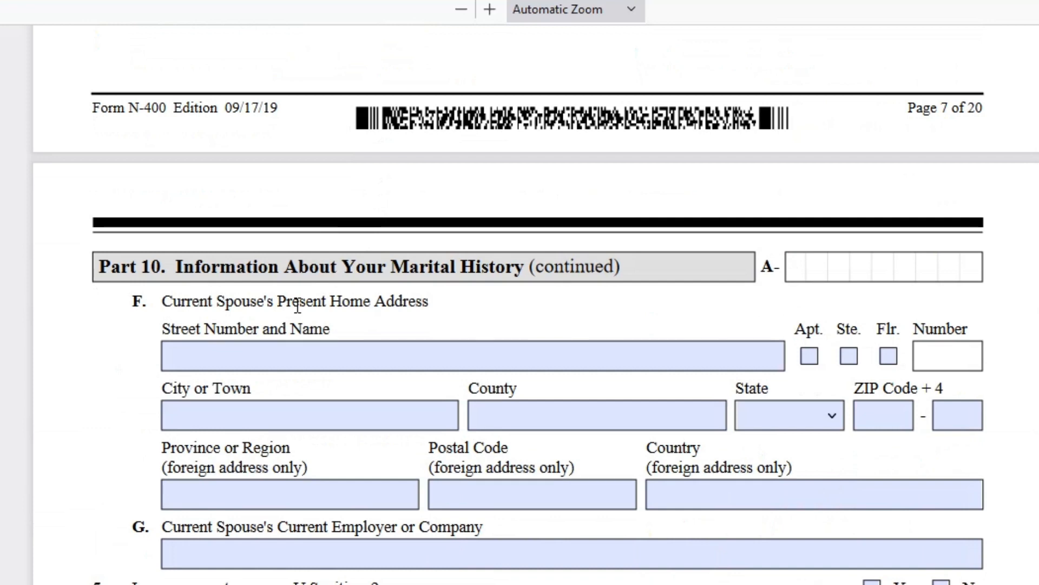
{"action": "scroll", "coordinate": [297, 306], "scroll_direction": "down", "scroll_amount": 4}
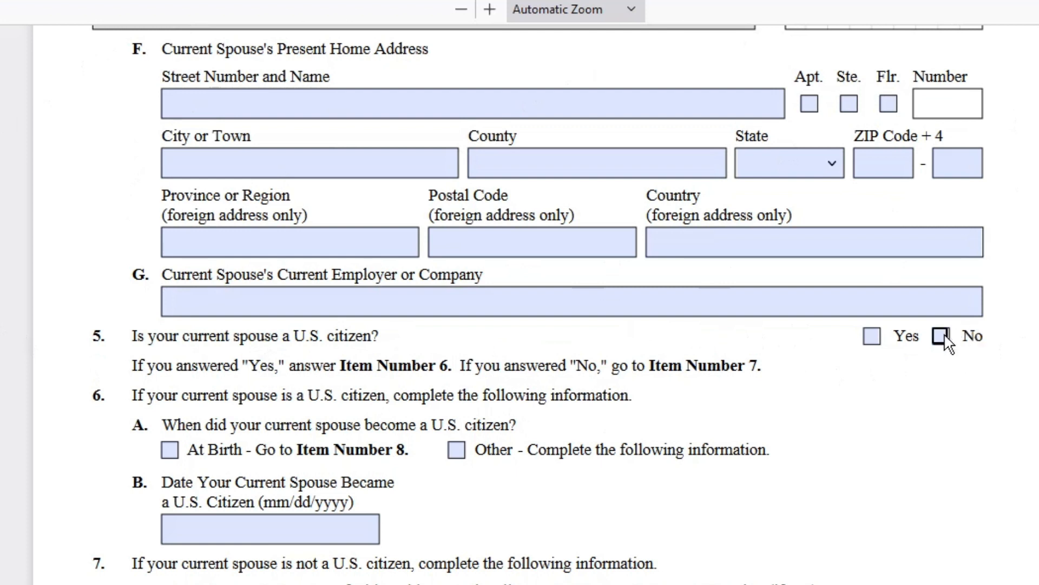
- Answer Yes that the spouse is a U.S. citizen and mark citizenship acquired At Birth
{"action": "left_click", "coordinate": [871, 336]}
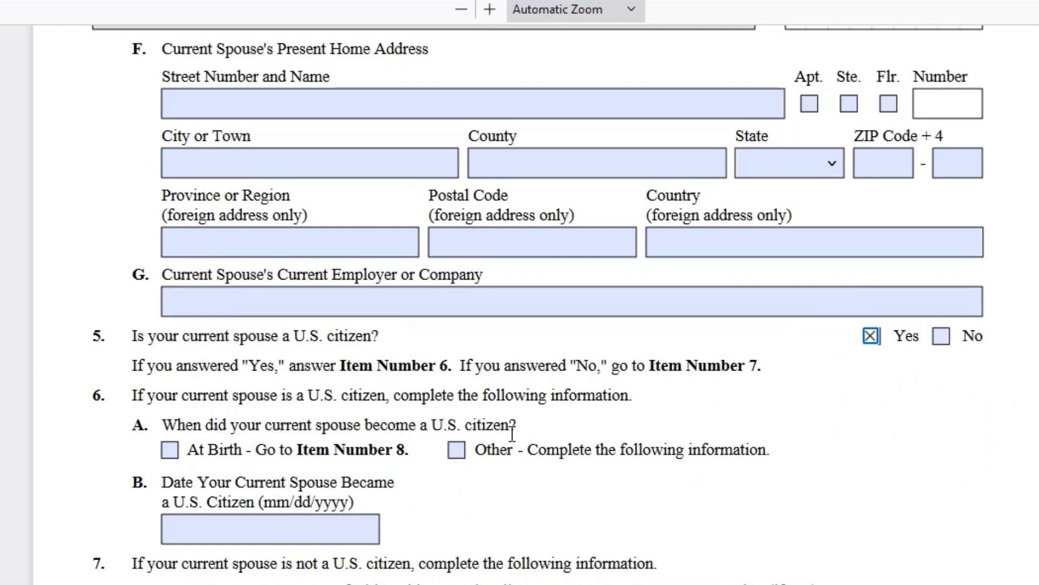
{"action": "scroll", "coordinate": [516, 436], "scroll_direction": "down", "scroll_amount": 4}
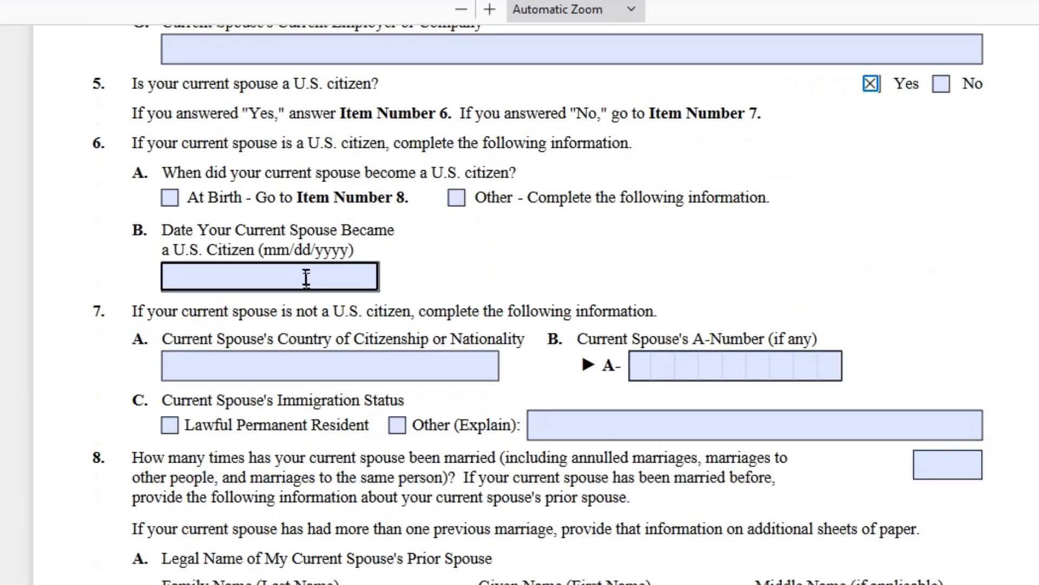
{"action": "left_click", "coordinate": [173, 202]}
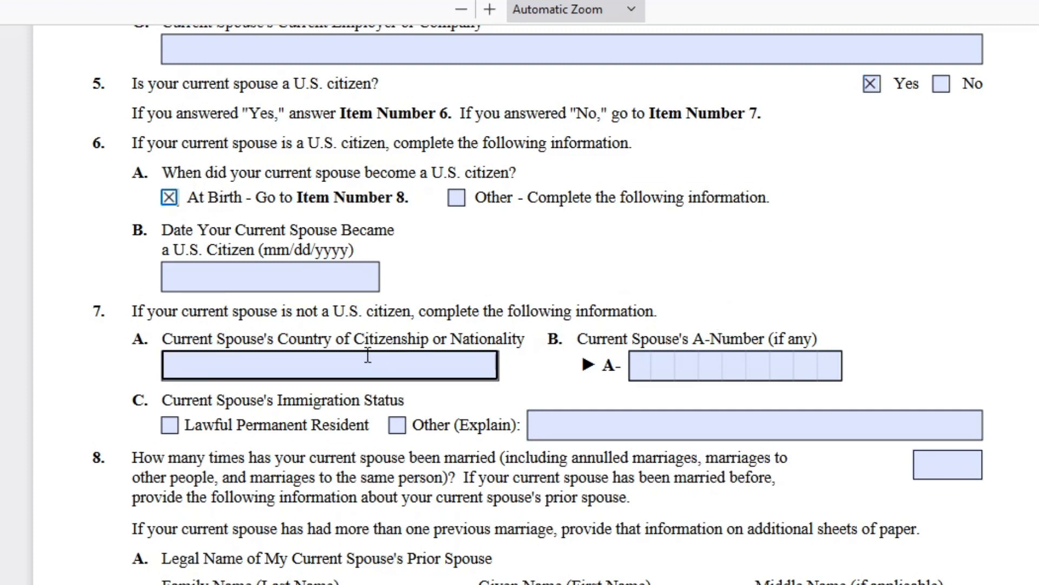
{"action": "left_click", "coordinate": [226, 281]}
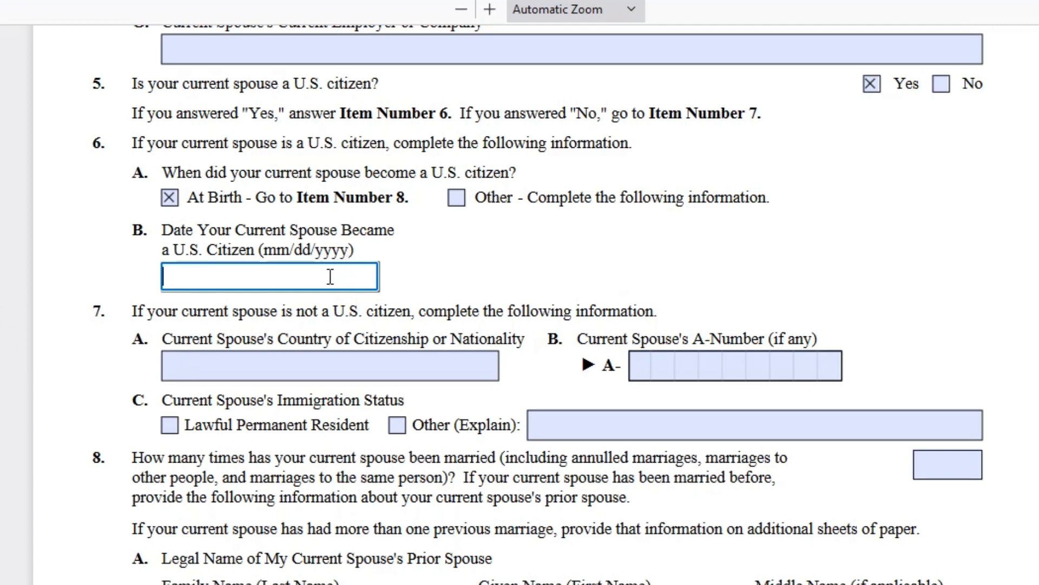
- Enter 1 as the number of times the spouse has been married
{"action": "scroll", "coordinate": [330, 277], "scroll_direction": "down", "scroll_amount": 5}
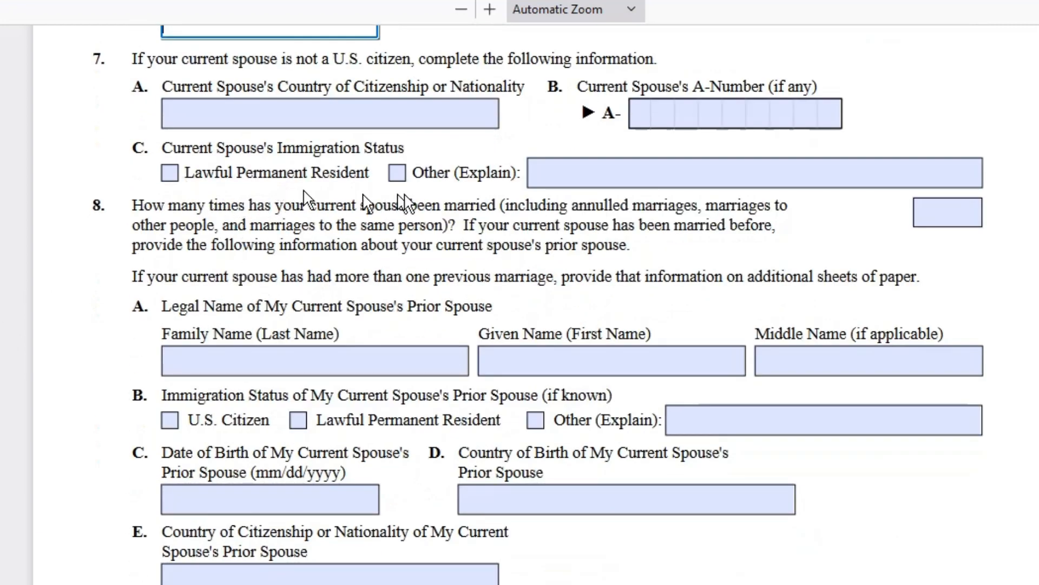
{"action": "scroll", "coordinate": [205, 154], "scroll_direction": "up", "scroll_amount": 5}
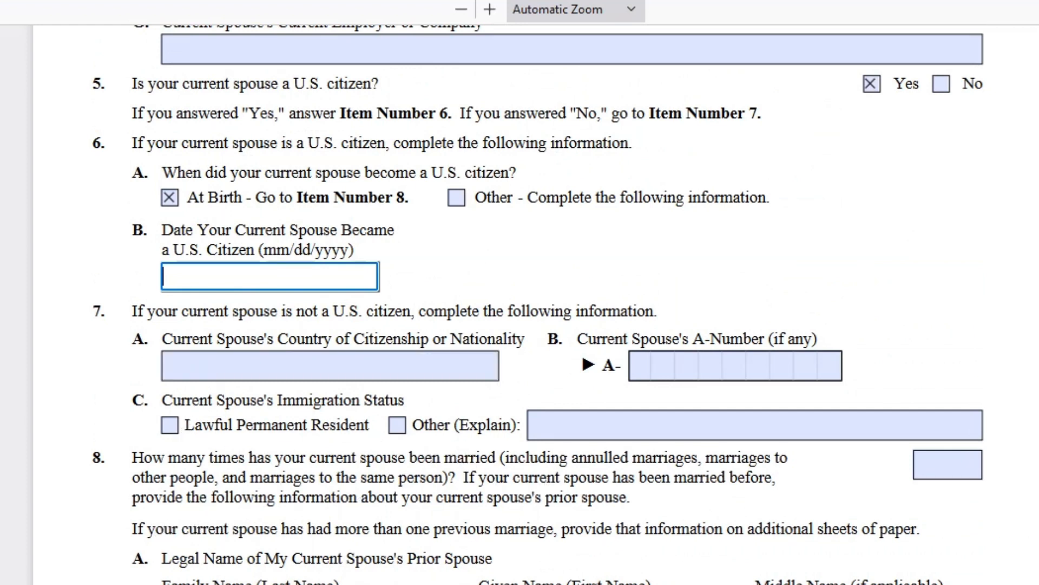
{"action": "left_click", "coordinate": [971, 465]}
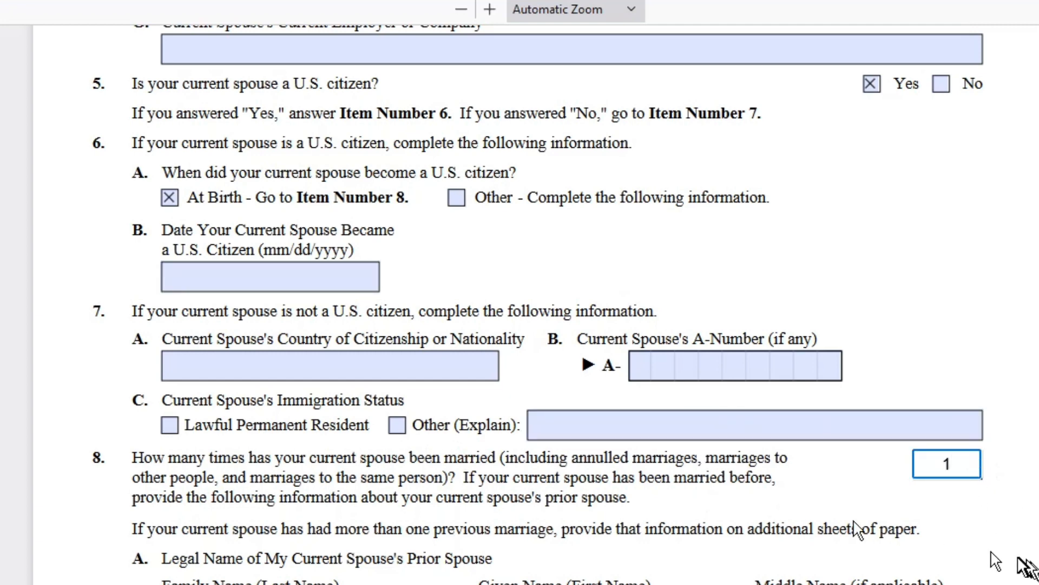
{"action": "scroll", "coordinate": [417, 547], "scroll_direction": "down", "scroll_amount": 5}
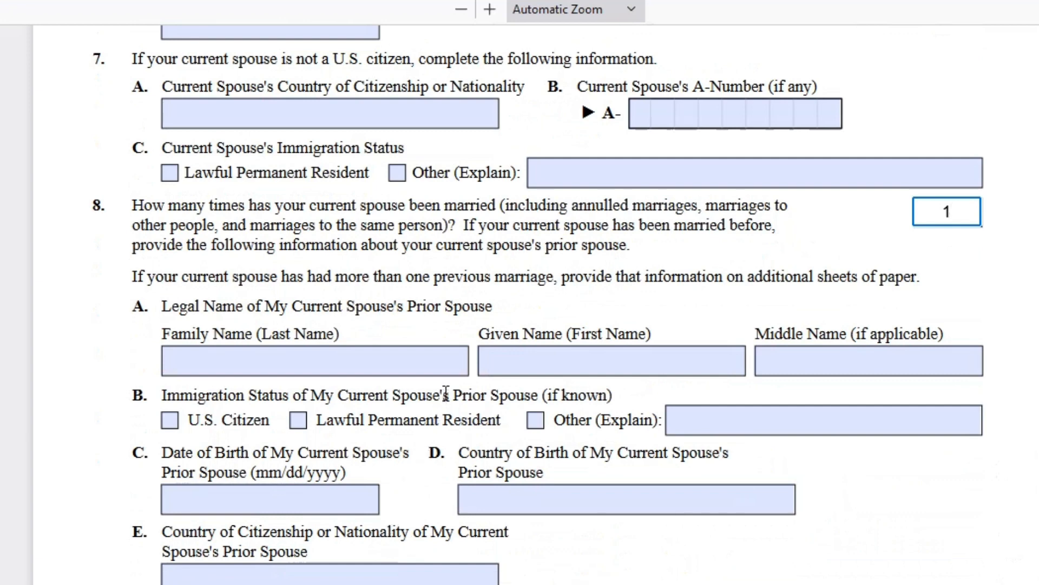
{"action": "scroll", "coordinate": [444, 394], "scroll_direction": "down", "scroll_amount": 5}
{"action": "scroll", "coordinate": [445, 397], "scroll_direction": "down", "scroll_amount": 5}
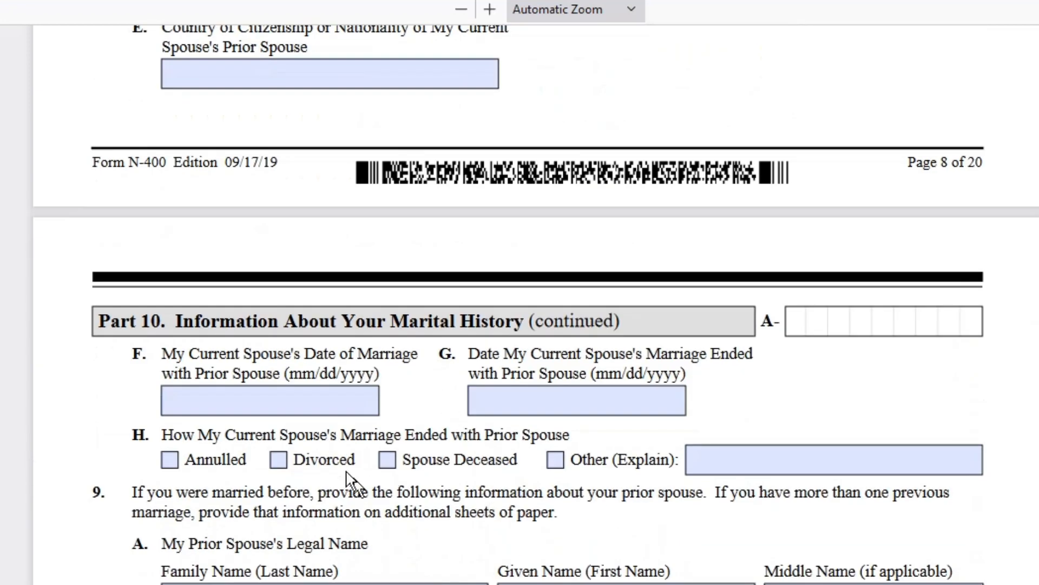
- Pass through the spouse's prior-marriage date fields F and G, leaving them blank
{"action": "left_click", "coordinate": [248, 398]}
{"action": "left_click", "coordinate": [257, 399]}
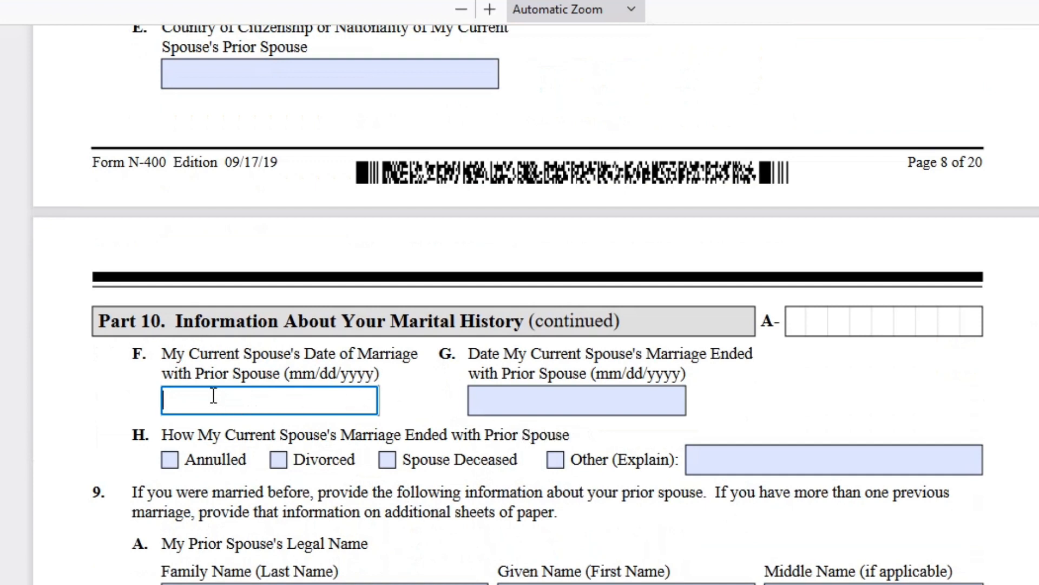
{"action": "left_click", "coordinate": [487, 399]}
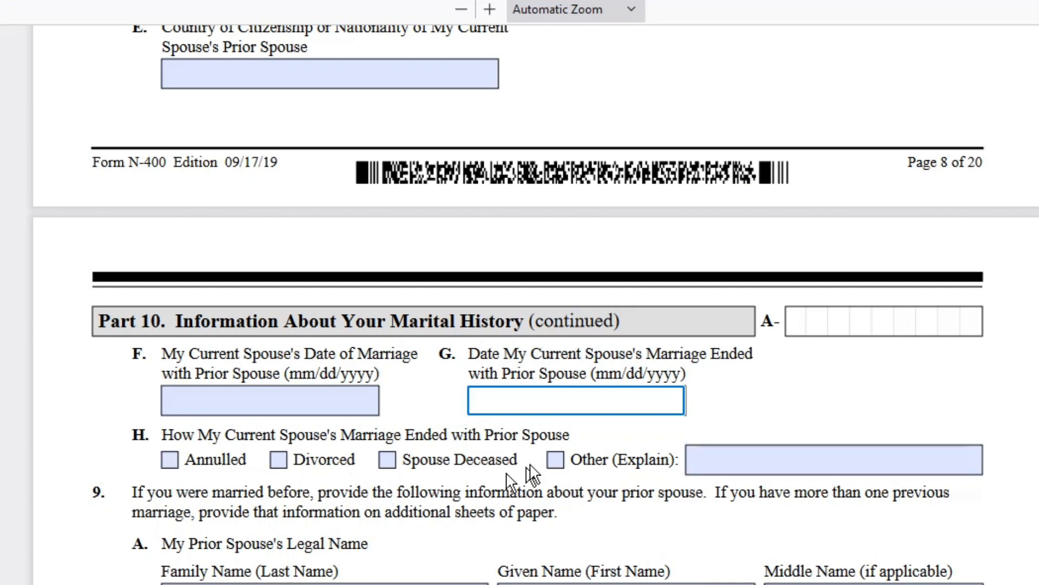
- Scroll past the empty Part 10 and Part 11 children entries to Part 12 question 1
{"action": "scroll", "coordinate": [528, 475], "scroll_direction": "down", "scroll_amount": 5}
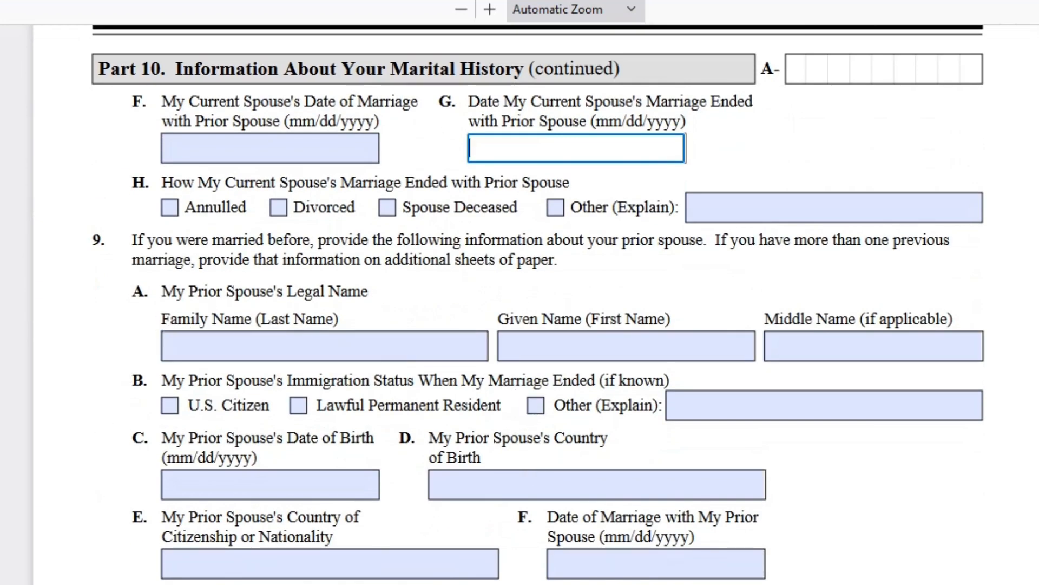
{"action": "scroll", "coordinate": [354, 523], "scroll_direction": "down", "scroll_amount": 5}
{"action": "scroll", "coordinate": [354, 523], "scroll_direction": "down", "scroll_amount": 4}
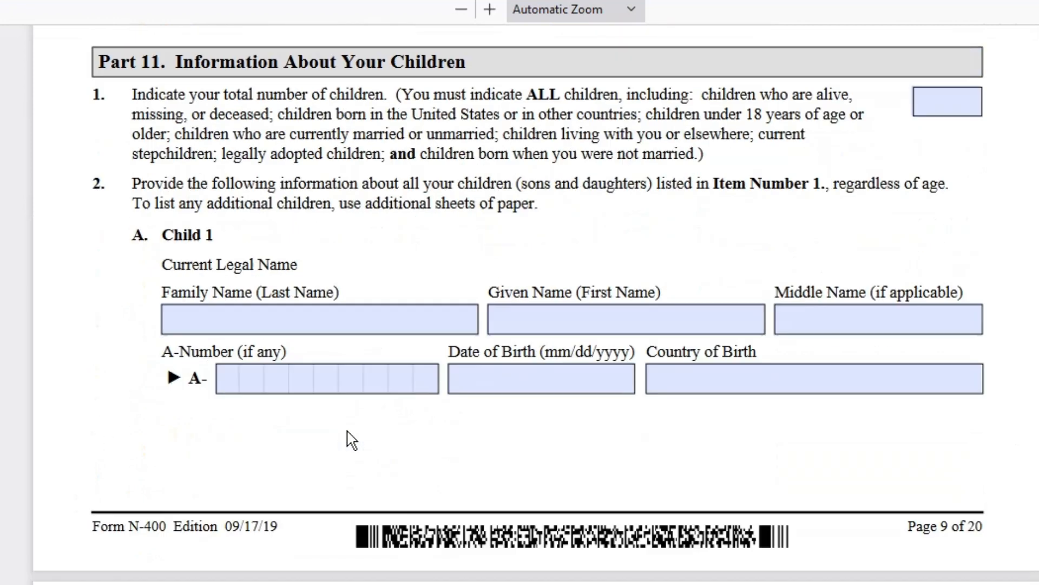
{"action": "scroll", "coordinate": [351, 433], "scroll_direction": "down", "scroll_amount": 5}
{"action": "scroll", "coordinate": [405, 415], "scroll_direction": "down", "scroll_amount": 5}
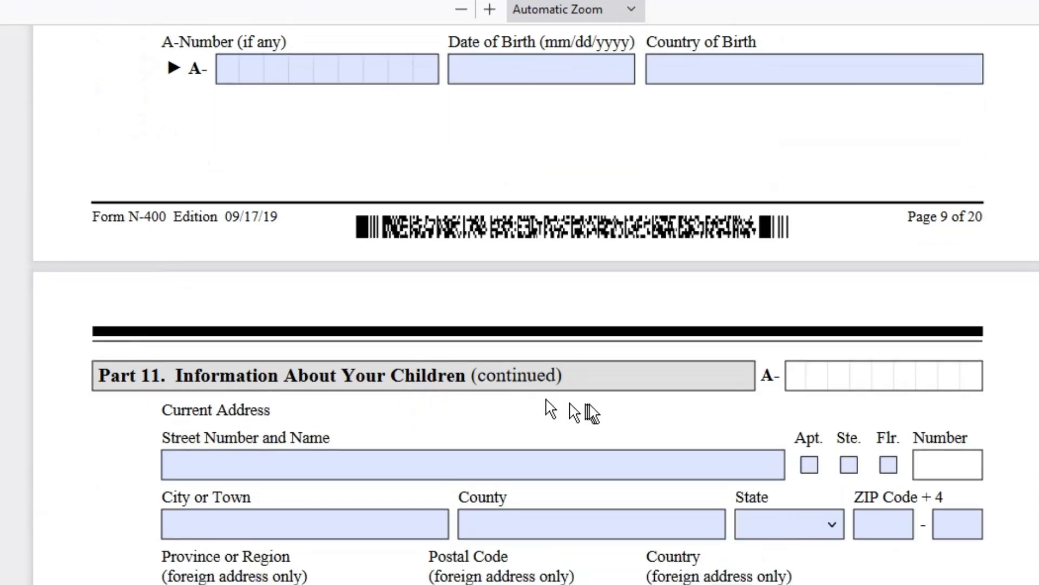
{"action": "scroll", "coordinate": [588, 412], "scroll_direction": "down", "scroll_amount": 5}
{"action": "scroll", "coordinate": [592, 412], "scroll_direction": "down", "scroll_amount": 5}
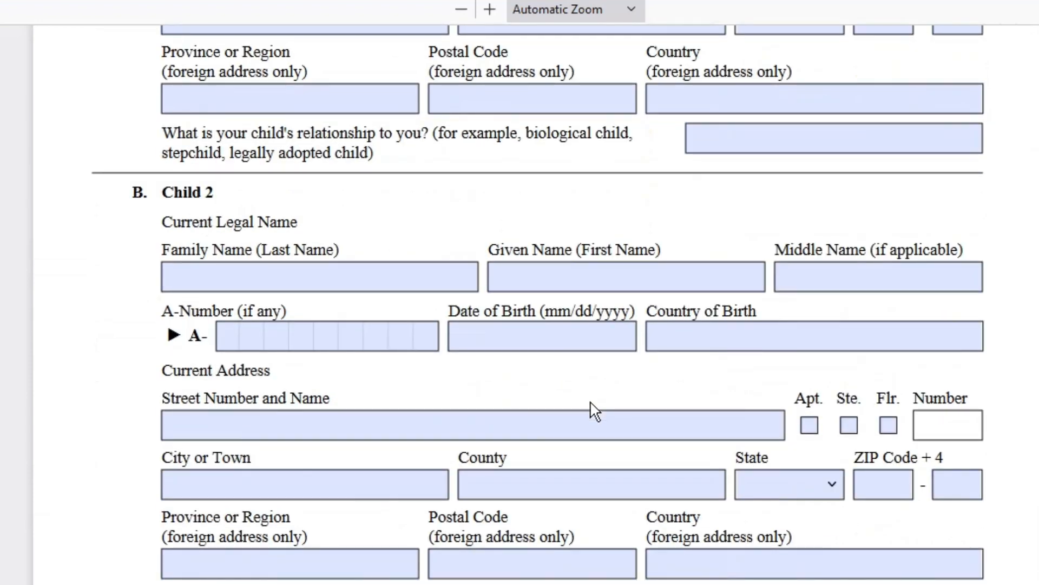
{"action": "scroll", "coordinate": [595, 411], "scroll_direction": "down", "scroll_amount": 15}
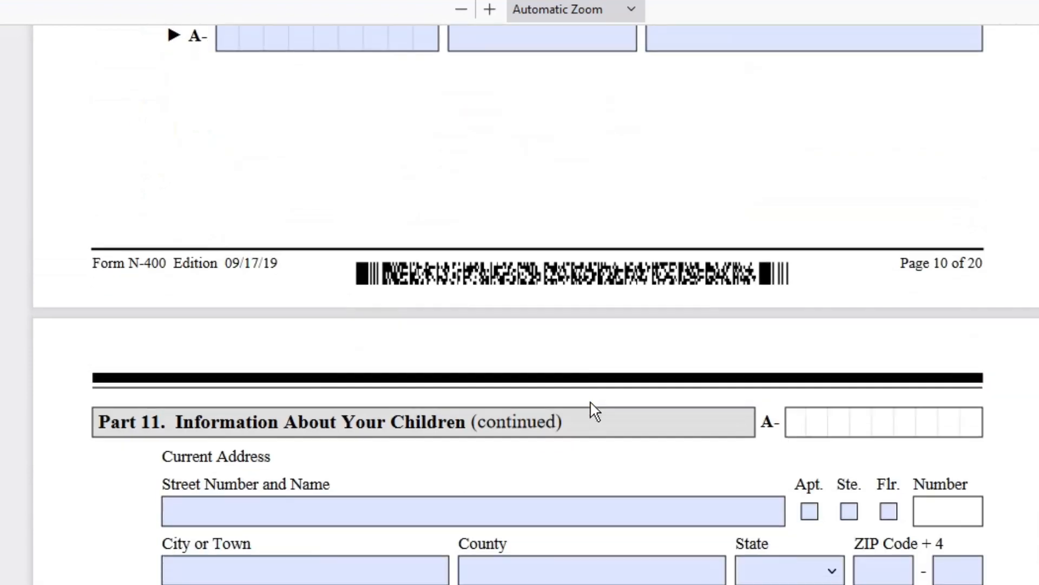
{"action": "scroll", "coordinate": [595, 406], "scroll_direction": "down", "scroll_amount": 10}
{"action": "scroll", "coordinate": [601, 405], "scroll_direction": "up", "scroll_amount": 5}
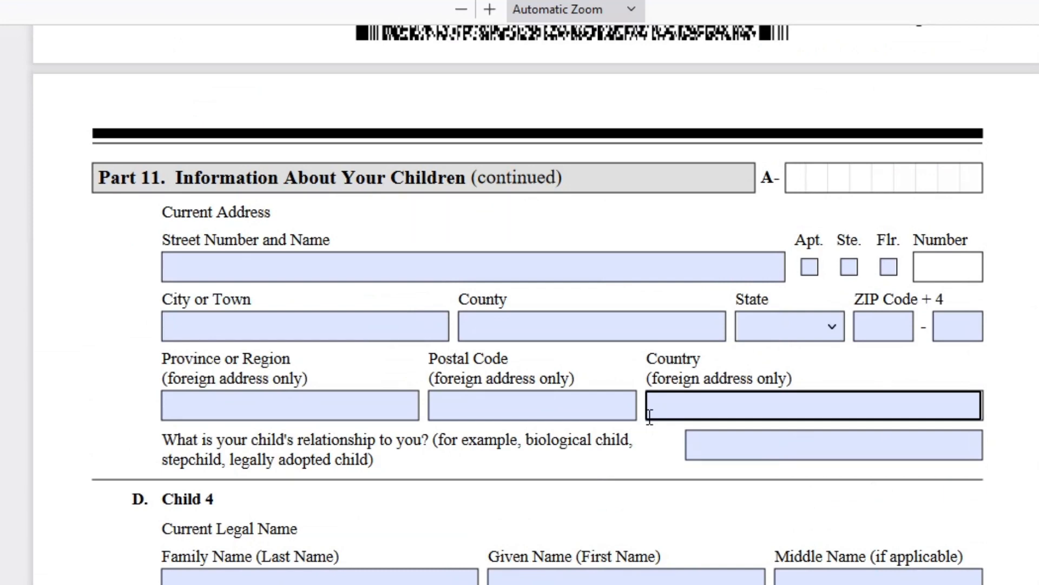
{"action": "scroll", "coordinate": [649, 415], "scroll_direction": "down", "scroll_amount": 5}
{"action": "scroll", "coordinate": [651, 425], "scroll_direction": "down", "scroll_amount": 5}
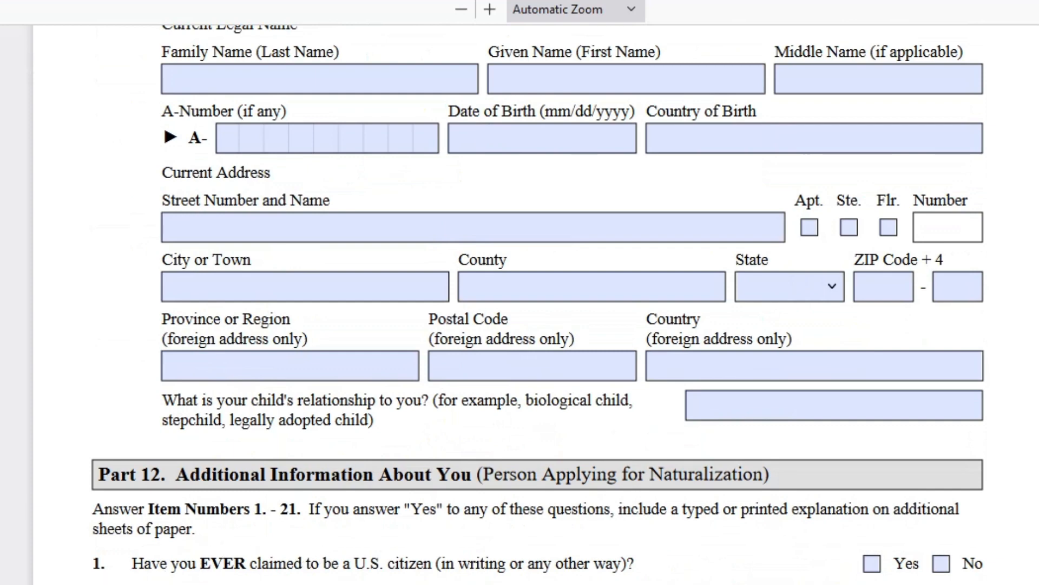
{"action": "scroll", "coordinate": [325, 557], "scroll_direction": "down", "scroll_amount": 5}
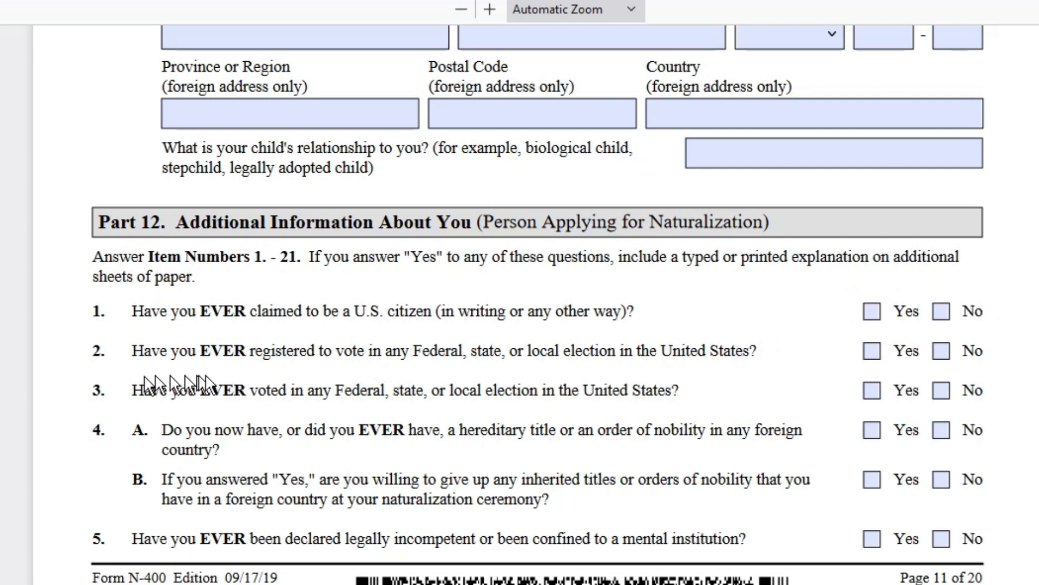
- Answer No to Part 12 questions 1, 2, 3 and 4A, and tick both Yes and No for 4B
{"action": "left_click", "coordinate": [942, 311]}
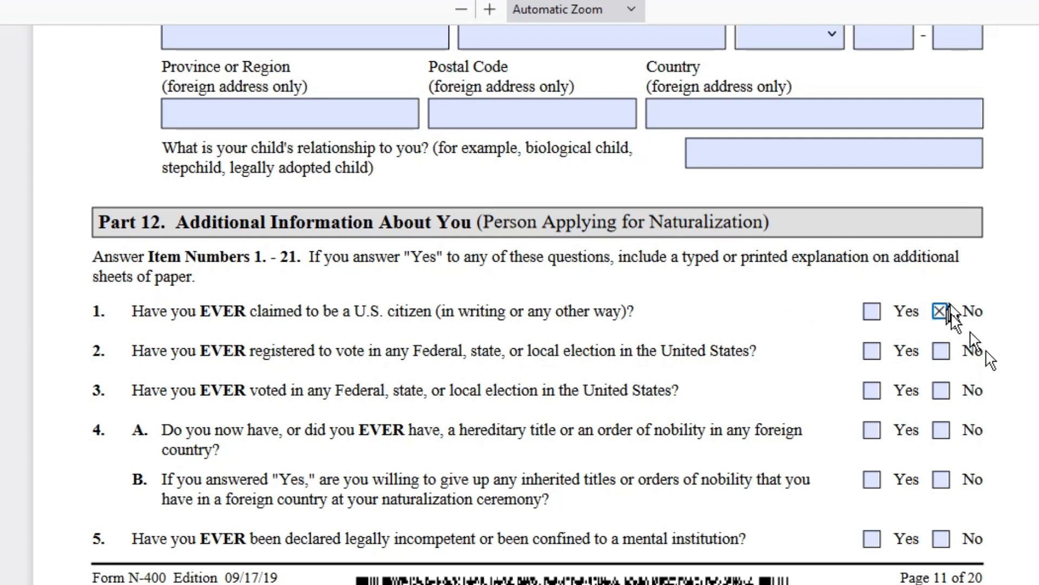
{"action": "left_click", "coordinate": [941, 351]}
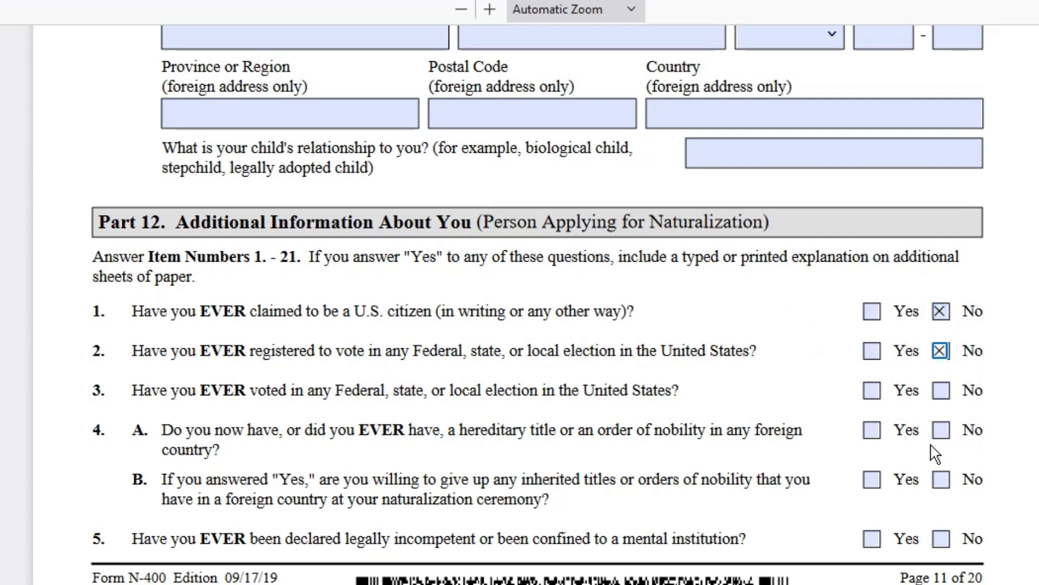
{"action": "left_click", "coordinate": [941, 390]}
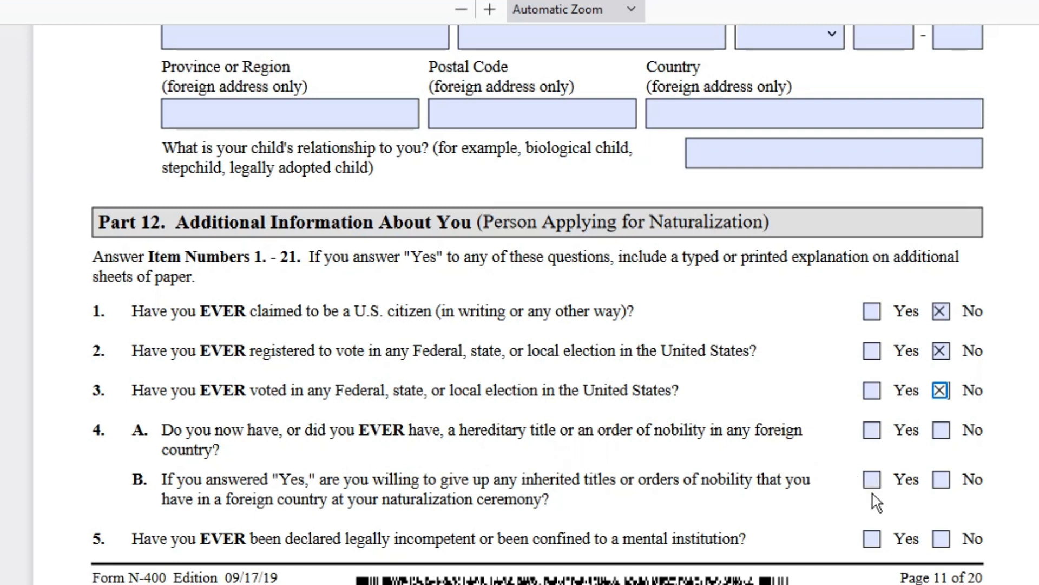
{"action": "left_click", "coordinate": [941, 430]}
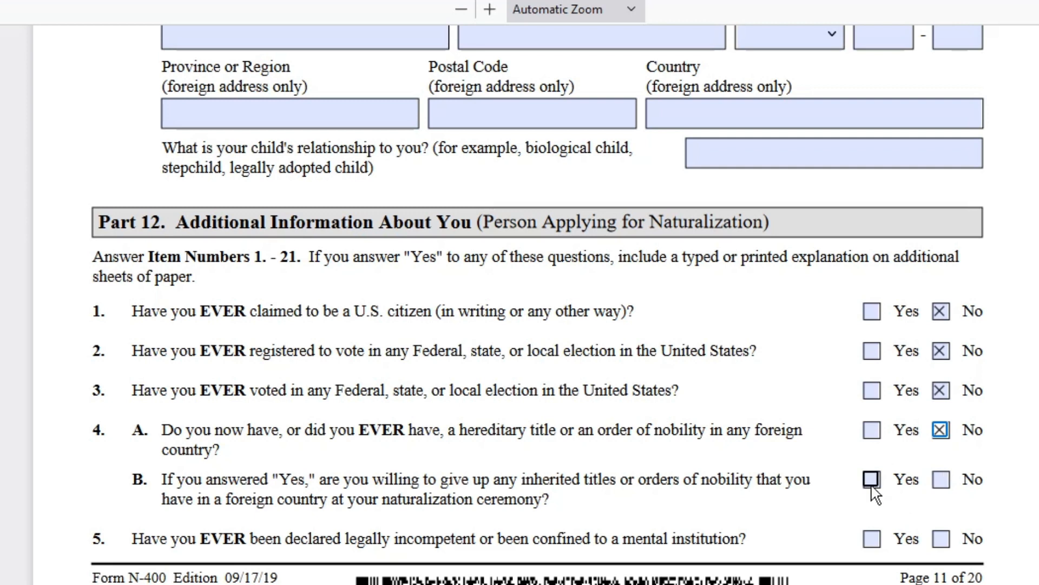
{"action": "left_click", "coordinate": [872, 480]}
{"action": "left_click", "coordinate": [941, 479]}
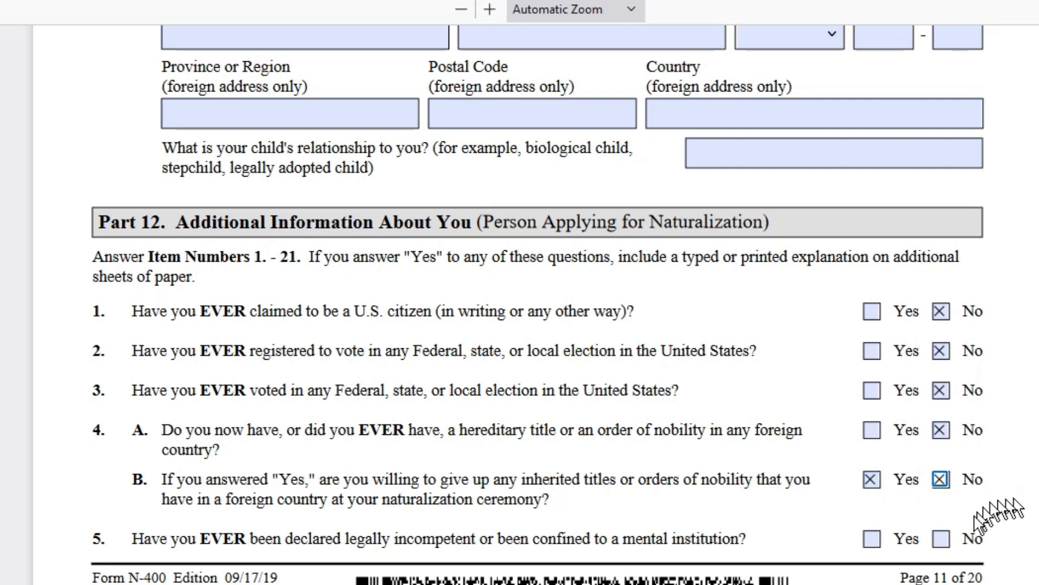
{"action": "scroll", "coordinate": [1006, 495], "scroll_direction": "down", "scroll_amount": 4}
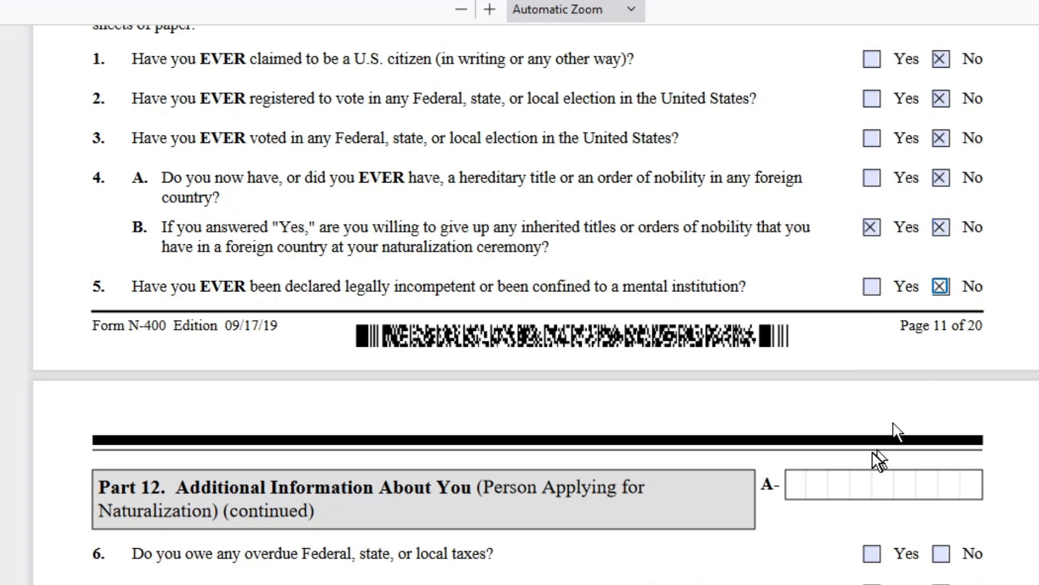
- Answer No to overdue taxes (6), unfiled returns (7A), non-resident filing (7B) and question 8
{"action": "scroll", "coordinate": [877, 460], "scroll_direction": "down", "scroll_amount": 5}
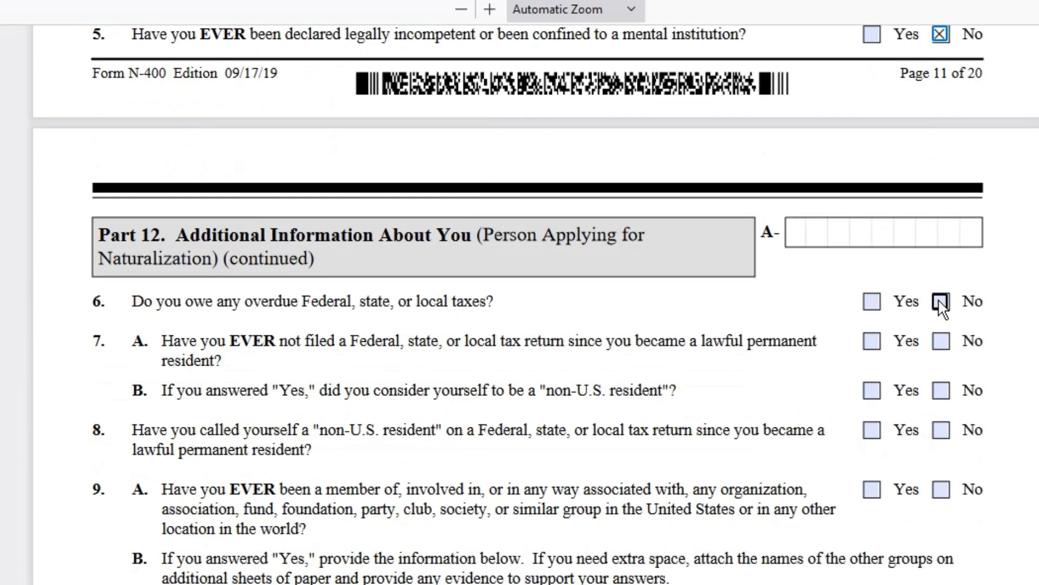
{"action": "left_click", "coordinate": [940, 301]}
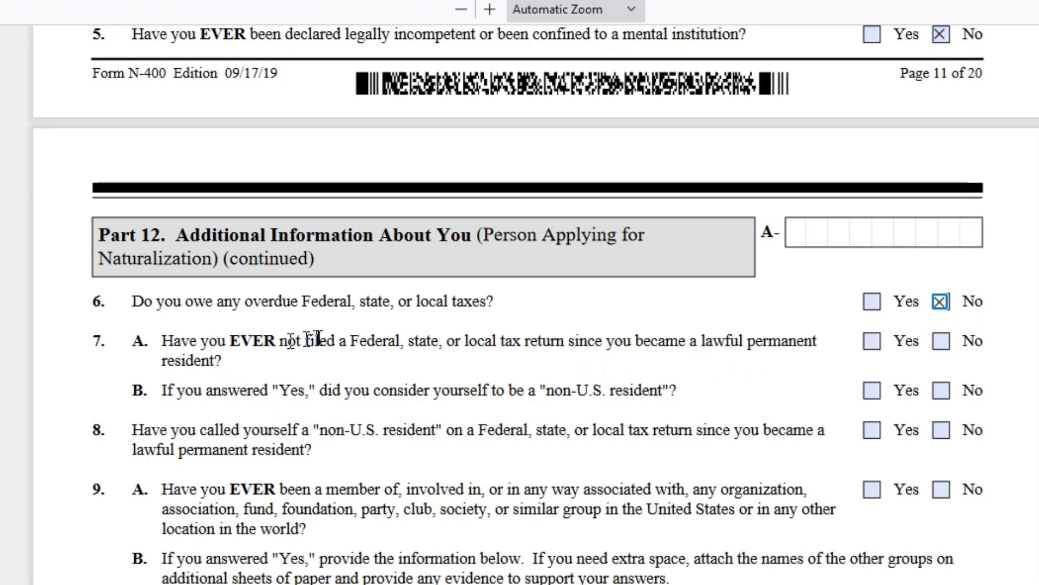
{"action": "left_click", "coordinate": [941, 342]}
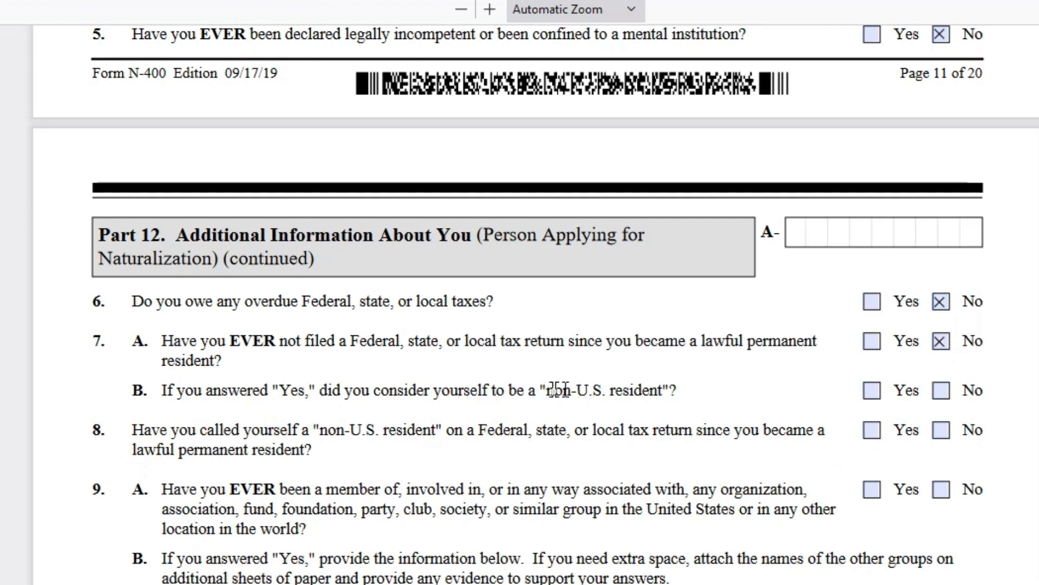
{"action": "left_click_drag", "start_coordinate": [545, 391], "coordinate": [664, 384]}
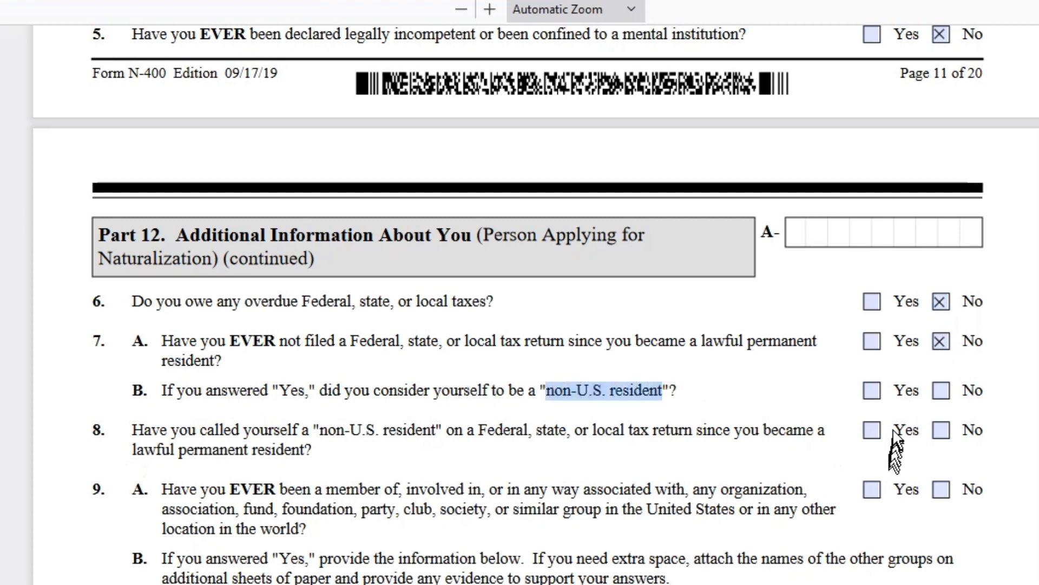
{"action": "left_click", "coordinate": [942, 395]}
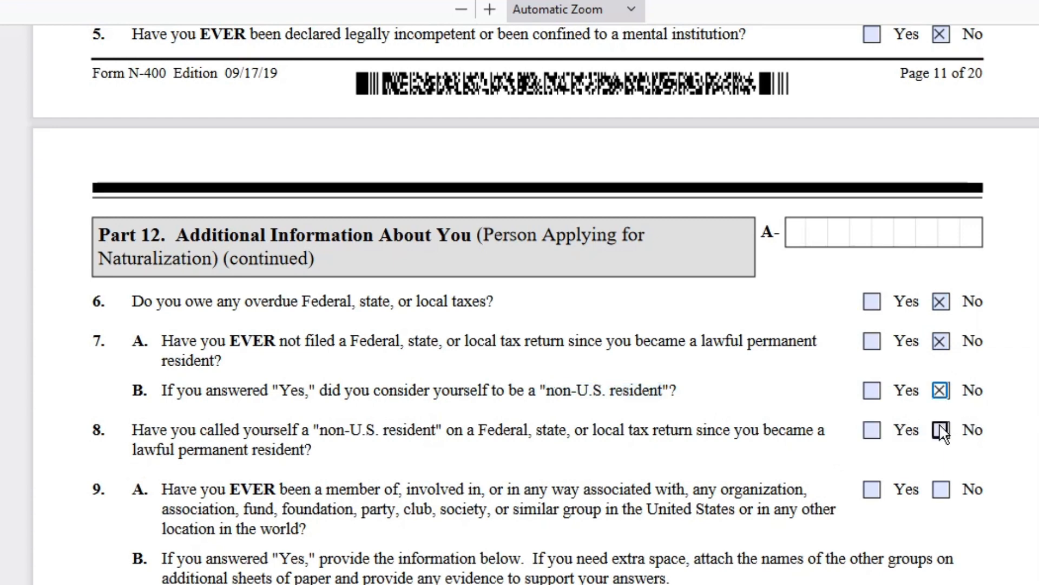
{"action": "scroll", "coordinate": [941, 426], "scroll_direction": "down", "scroll_amount": 5}
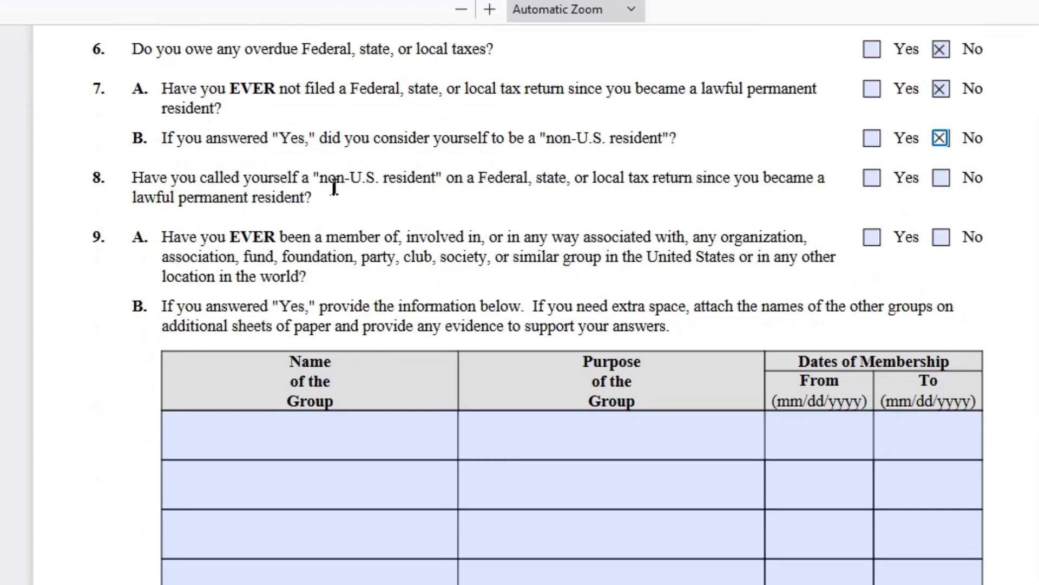
{"action": "left_click", "coordinate": [941, 179]}
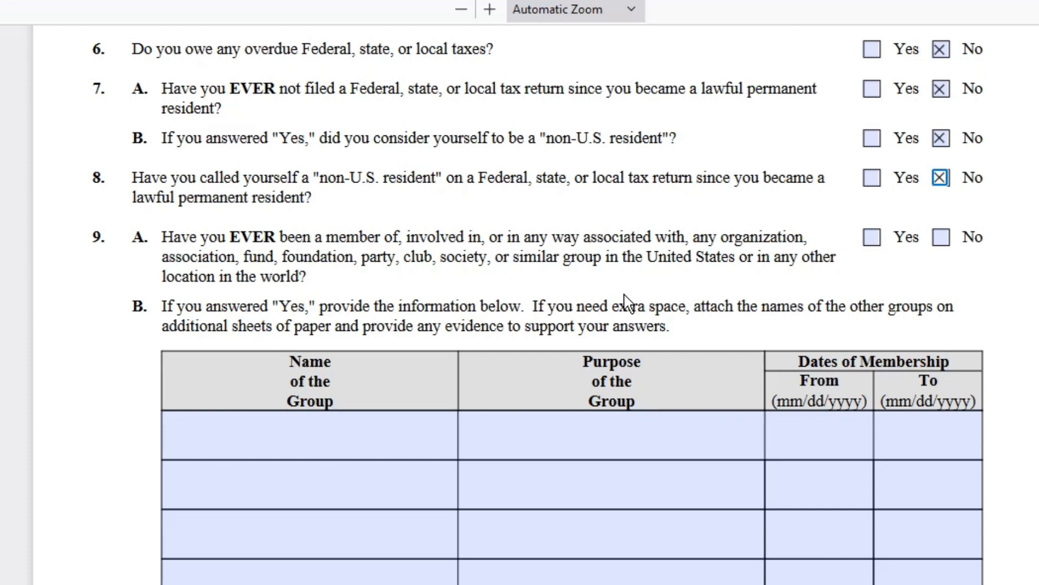
- Answer No to party and organization questions 10A, 10B, 10C and question 11
{"action": "scroll", "coordinate": [799, 512], "scroll_direction": "down", "scroll_amount": 5}
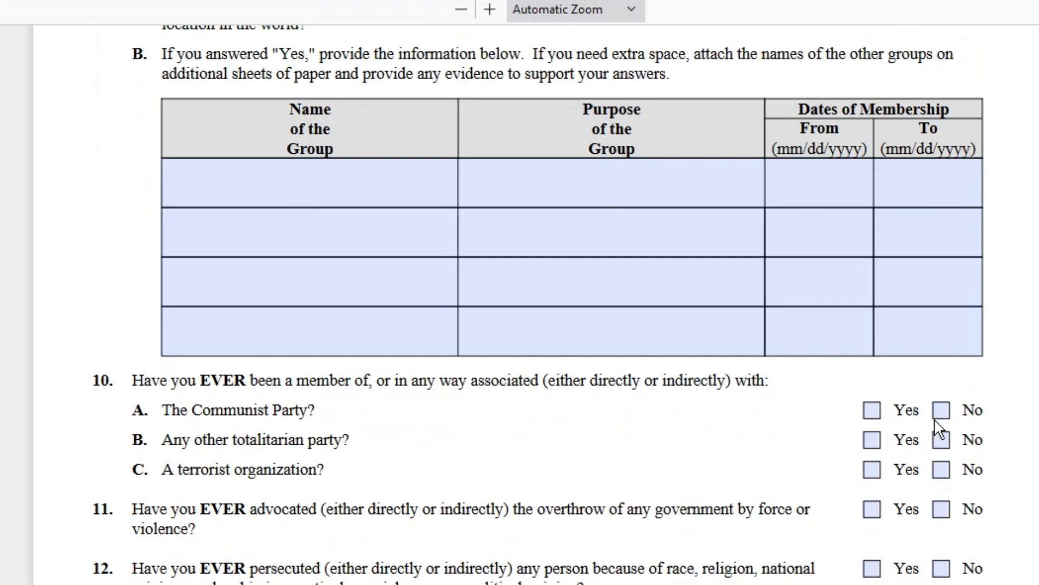
{"action": "left_click", "coordinate": [942, 412]}
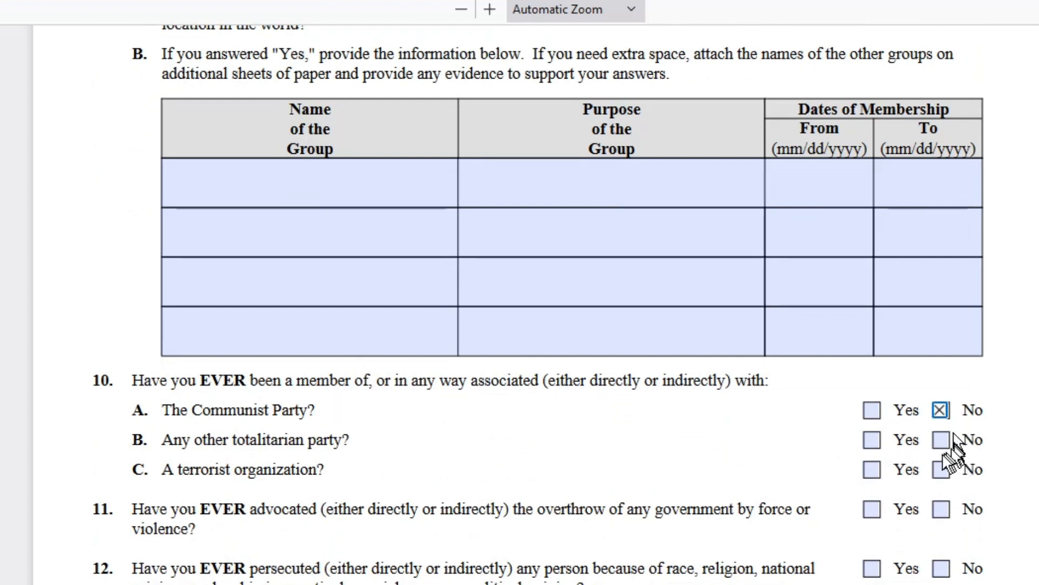
{"action": "left_click", "coordinate": [942, 440]}
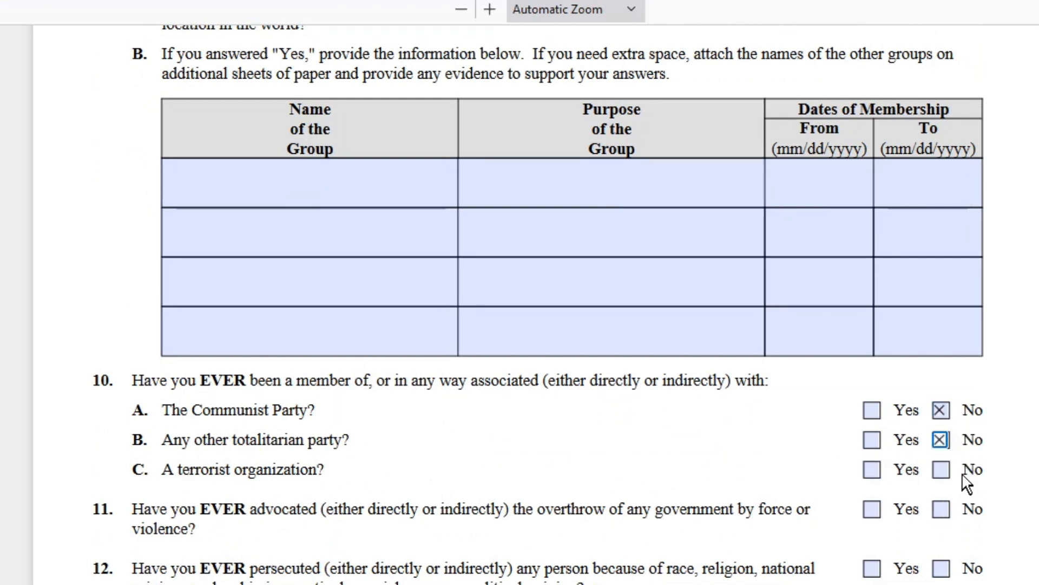
{"action": "left_click", "coordinate": [944, 469]}
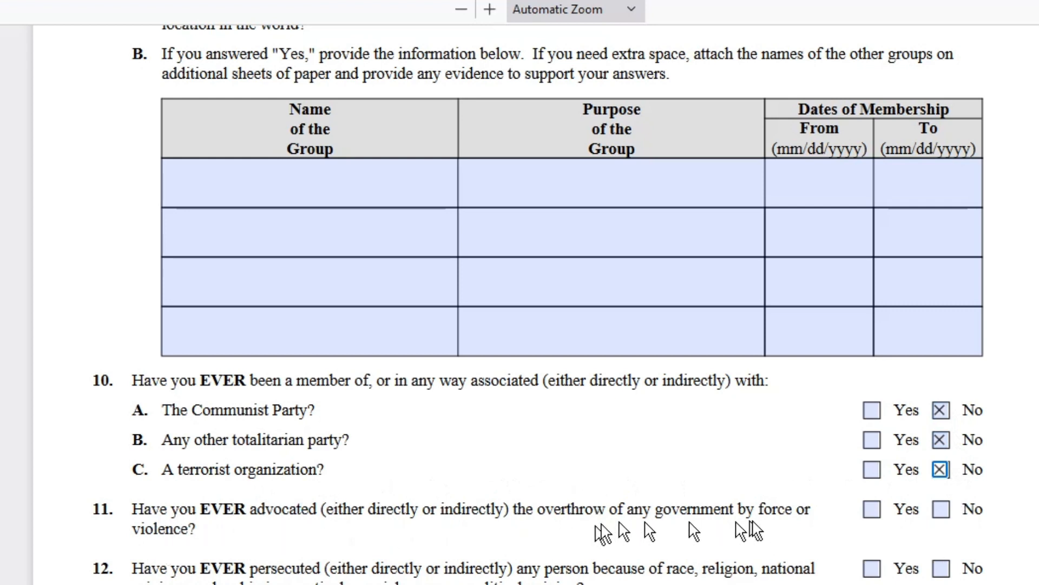
{"action": "left_click", "coordinate": [941, 510]}
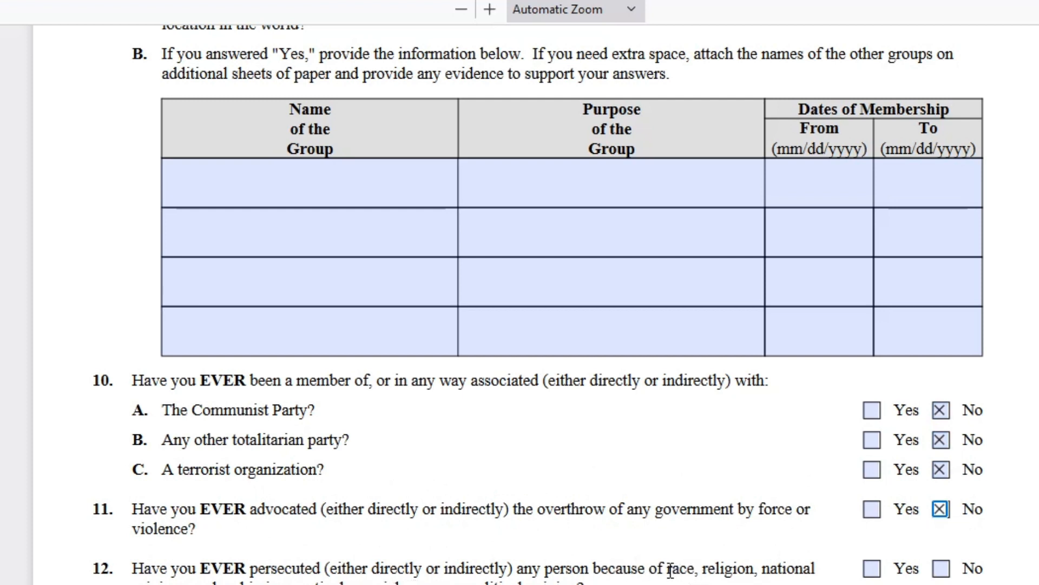
- Answer No to questions 12, 13B, 13C and 14B
{"action": "left_click_drag", "start_coordinate": [670, 570], "coordinate": [362, 580]}
{"action": "left_click_drag", "start_coordinate": [430, 582], "coordinate": [579, 584]}
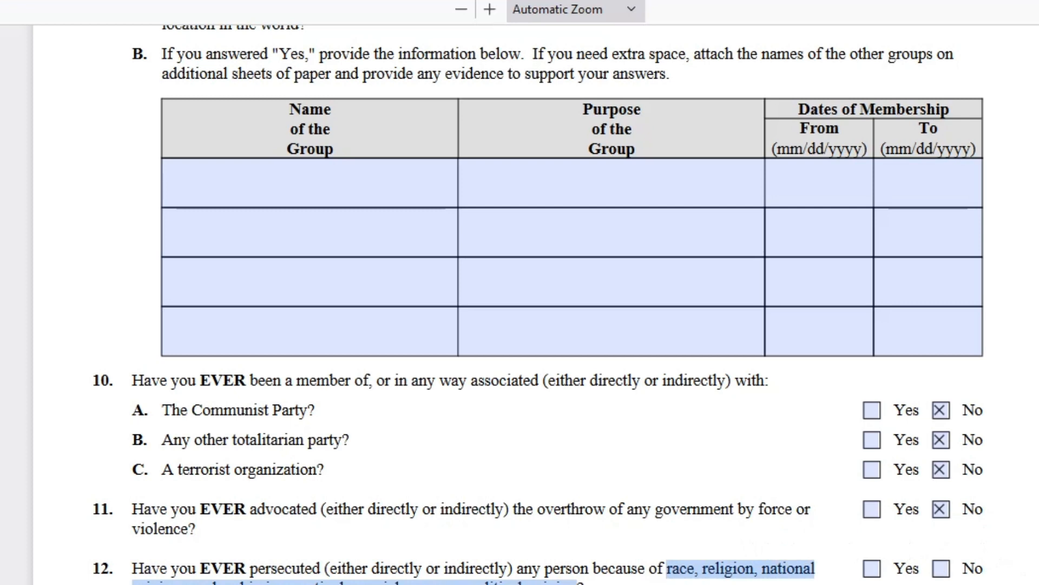
{"action": "left_click", "coordinate": [941, 570]}
{"action": "scroll", "coordinate": [538, 301], "scroll_direction": "down", "scroll_amount": 5}
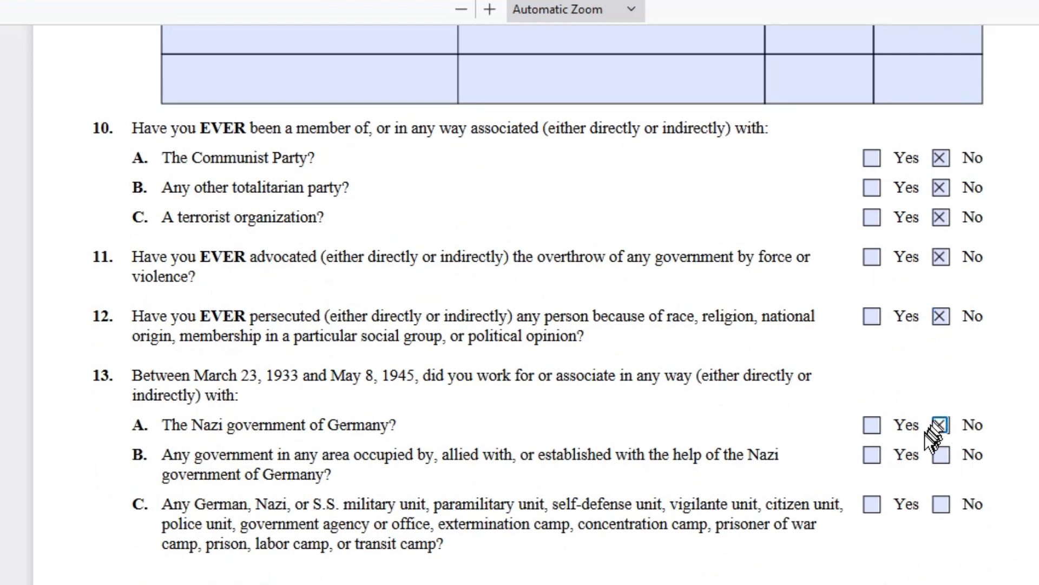
{"action": "left_click", "coordinate": [939, 460]}
{"action": "left_click", "coordinate": [941, 506]}
{"action": "scroll", "coordinate": [520, 303], "scroll_direction": "down", "scroll_amount": 4}
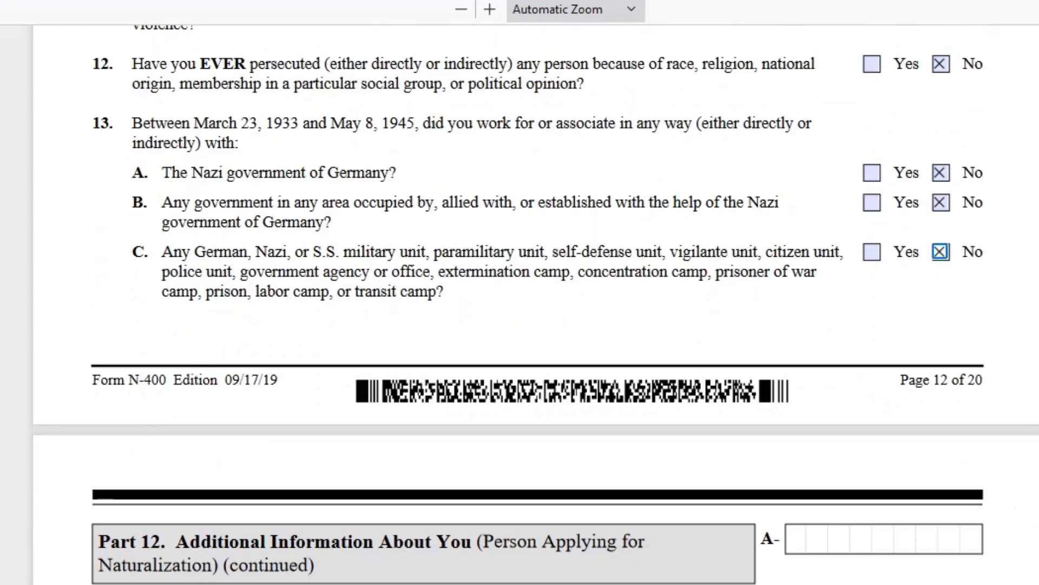
{"action": "scroll", "coordinate": [303, 416], "scroll_direction": "down", "scroll_amount": 4}
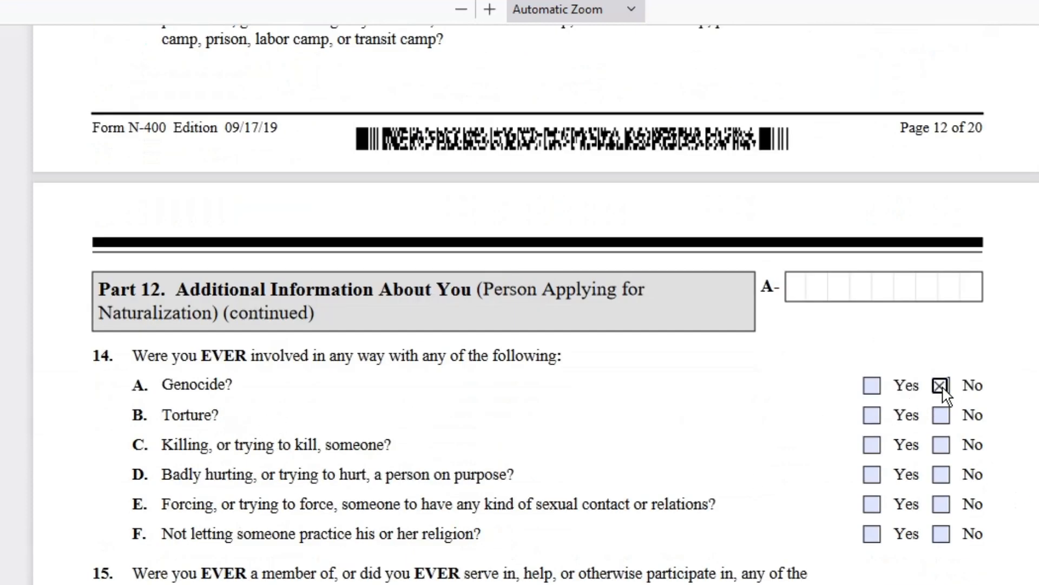
{"action": "left_click", "coordinate": [941, 416]}
- Answer No to questions 14C, 14D, 14E and 14F
{"action": "left_click", "coordinate": [940, 446]}
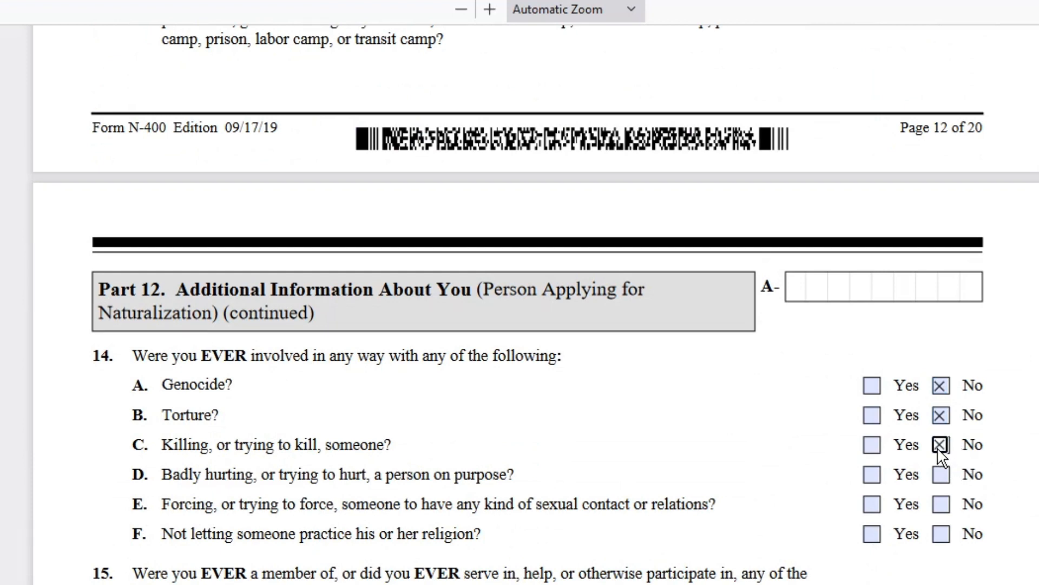
{"action": "left_click", "coordinate": [941, 484]}
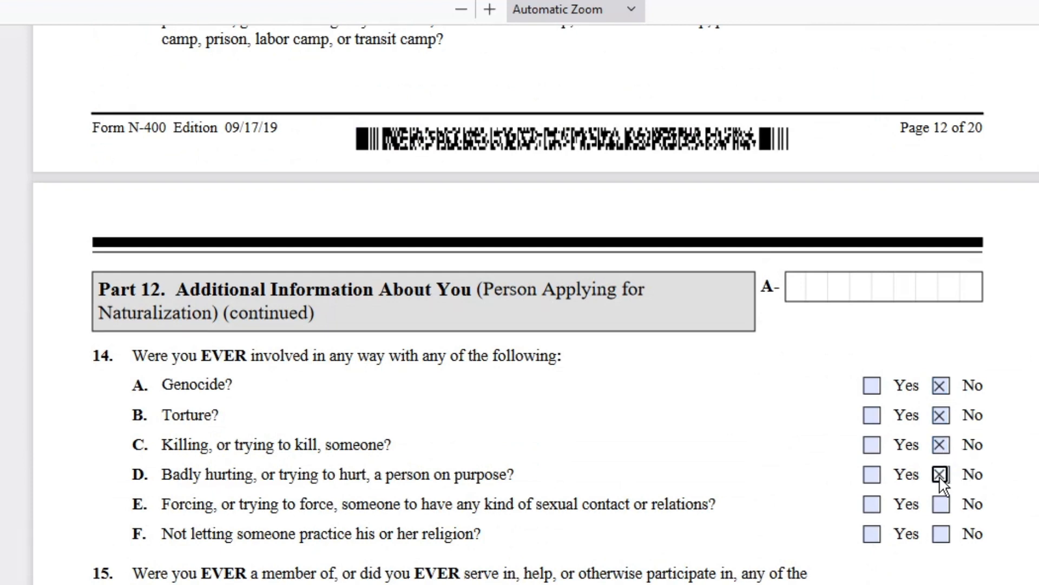
{"action": "left_click", "coordinate": [945, 511]}
{"action": "left_click", "coordinate": [942, 533]}
{"action": "scroll", "coordinate": [1012, 495], "scroll_direction": "down", "scroll_amount": 4}
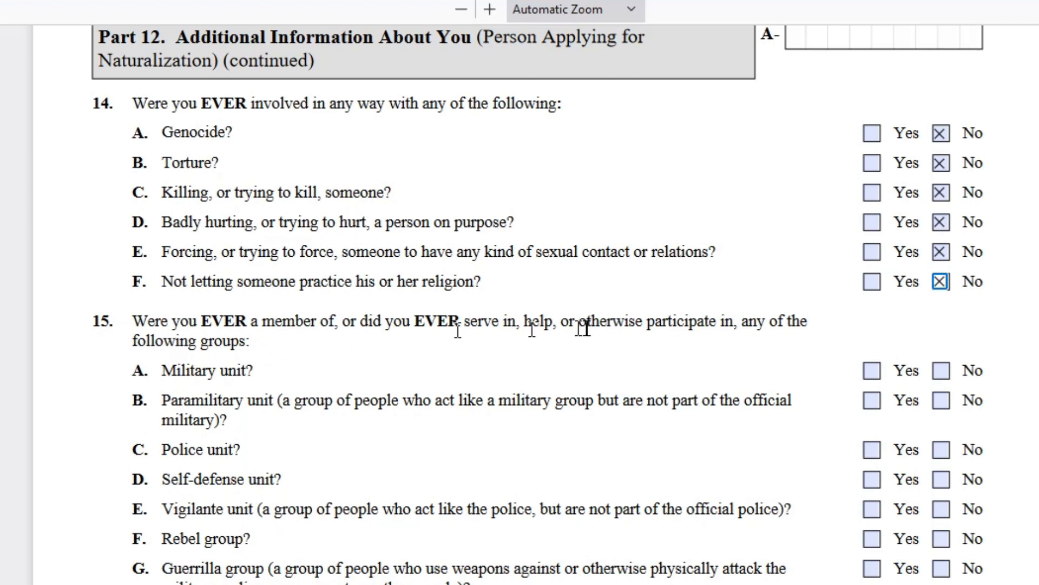
- Answer No to group-membership questions 15B through 15G (paramilitary, police, self-defense, vigilante, rebel, guerrilla)
{"action": "left_click_drag", "start_coordinate": [260, 373], "coordinate": [219, 371]}
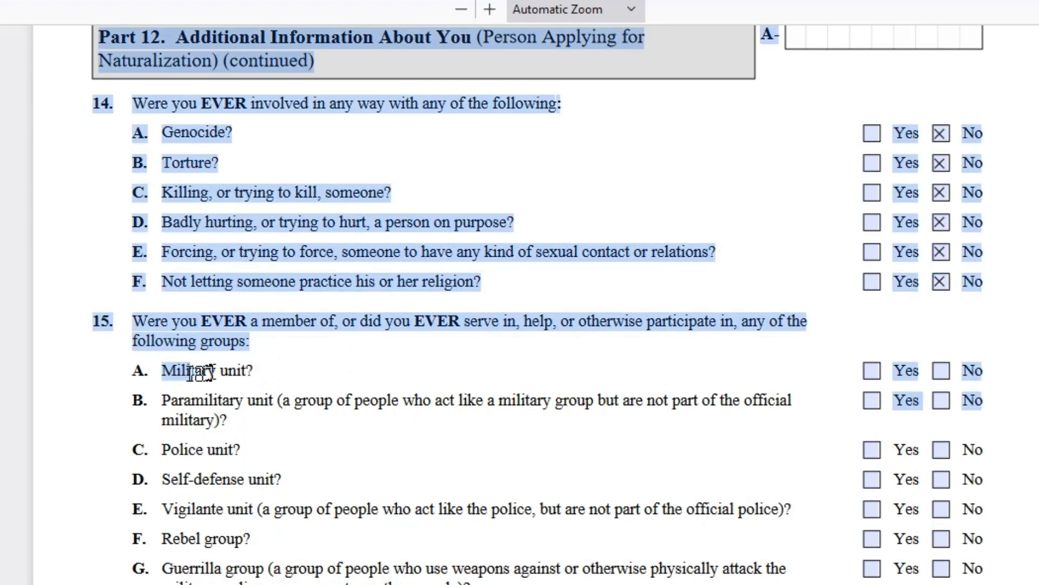
{"action": "left_click", "coordinate": [301, 386]}
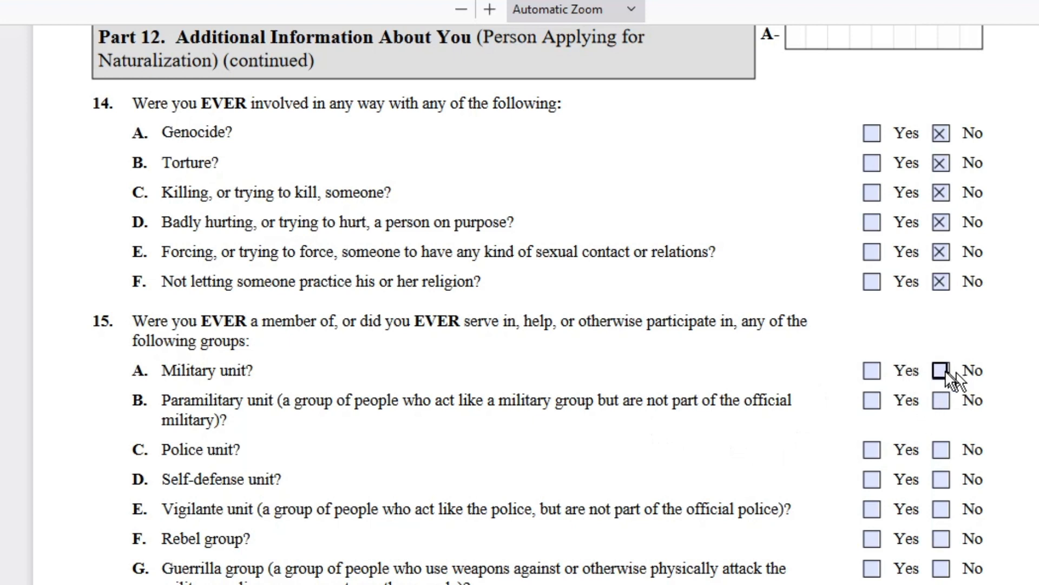
{"action": "left_click", "coordinate": [938, 403]}
{"action": "left_click", "coordinate": [939, 449]}
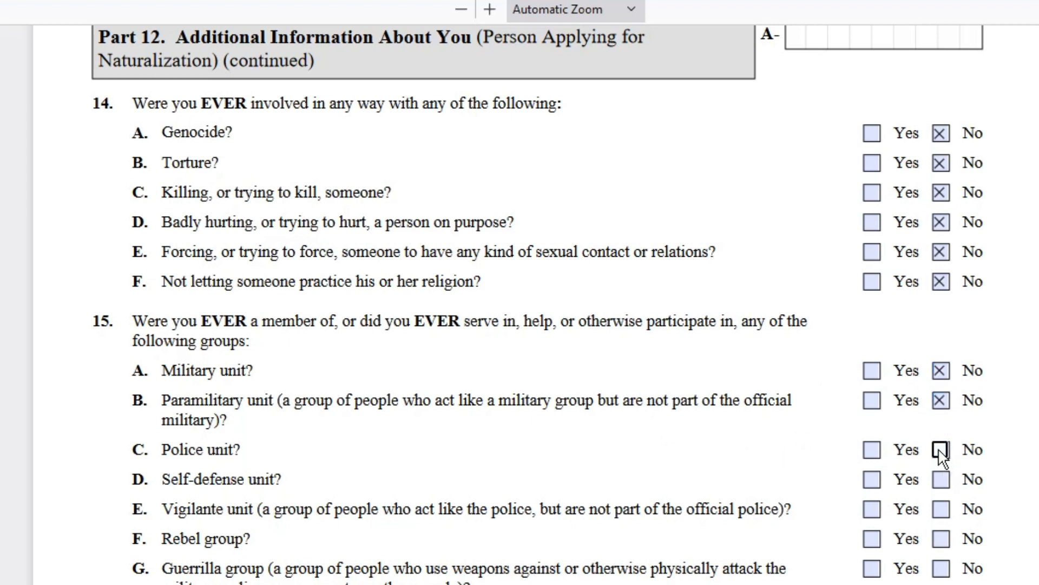
{"action": "left_click", "coordinate": [941, 480]}
{"action": "left_click", "coordinate": [939, 511]}
{"action": "left_click", "coordinate": [940, 538]}
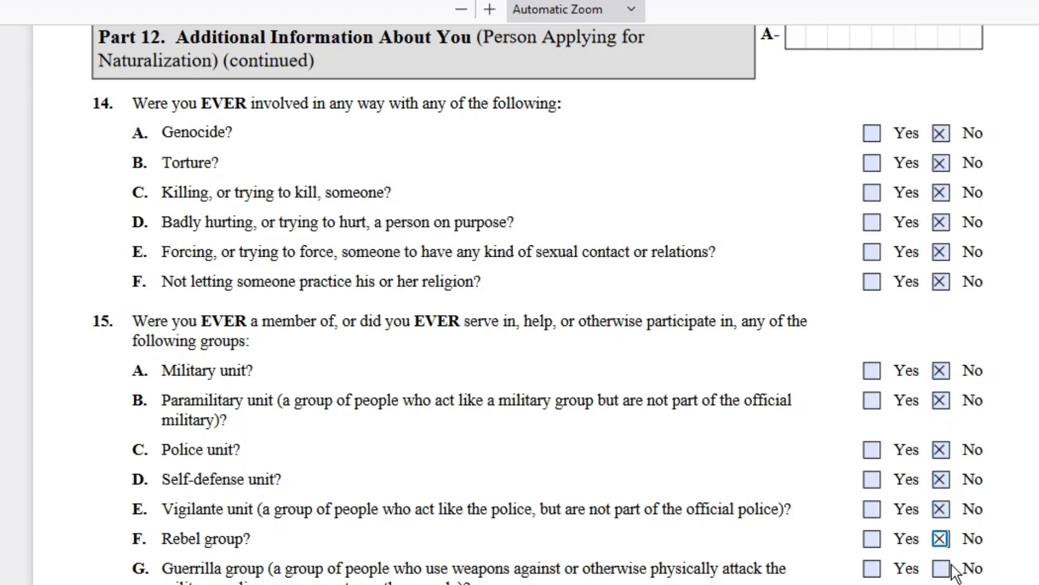
{"action": "left_click", "coordinate": [940, 568]}
{"action": "scroll", "coordinate": [926, 519], "scroll_direction": "down", "scroll_amount": 4}
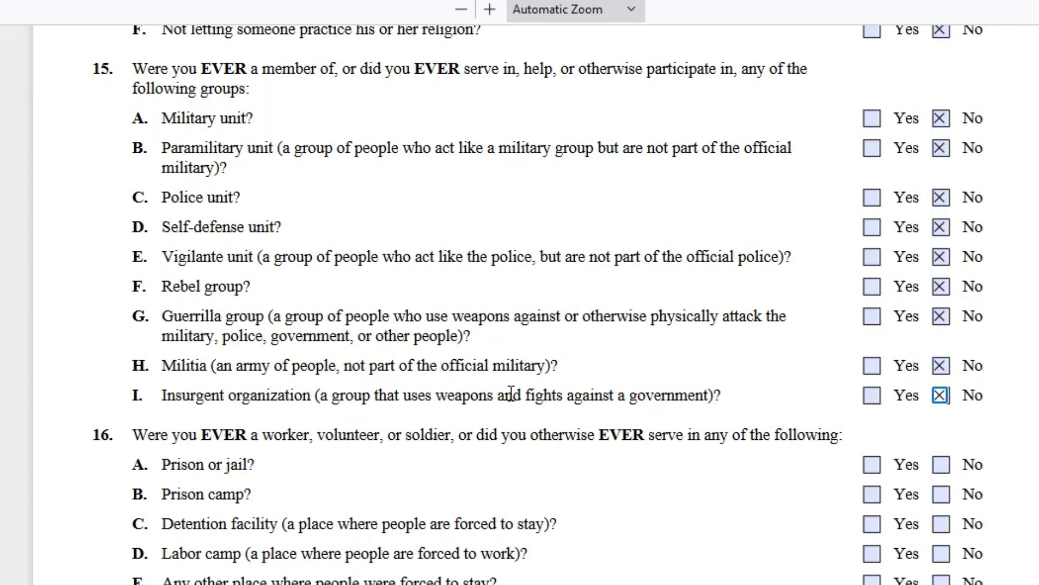
- Mark No for question 16 items A–E on prison and labor camps and for question 17 on armed groups
{"action": "scroll", "coordinate": [625, 307], "scroll_direction": "down", "scroll_amount": 4}
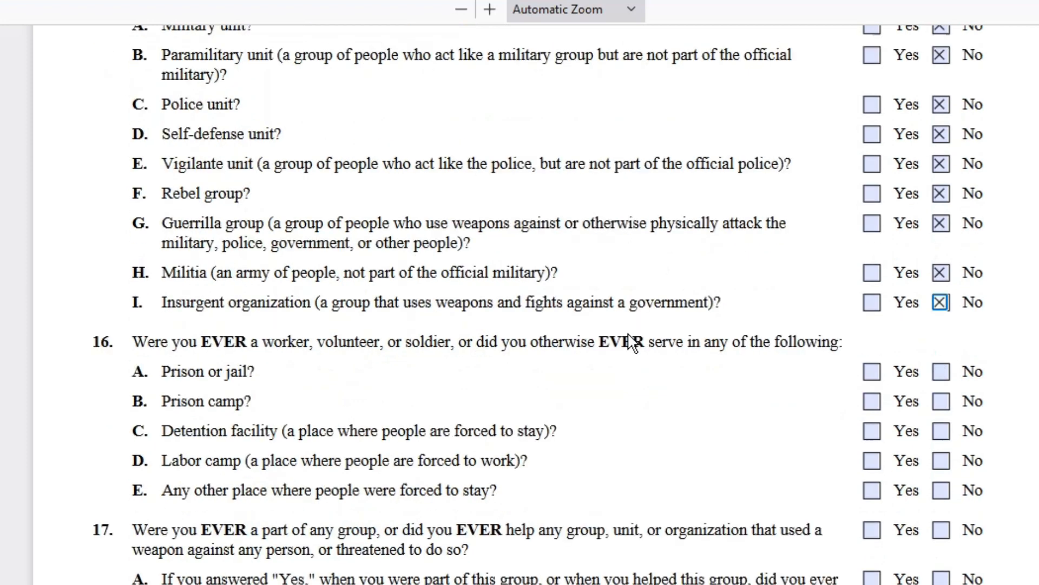
{"action": "scroll", "coordinate": [622, 333], "scroll_direction": "up", "scroll_amount": 4}
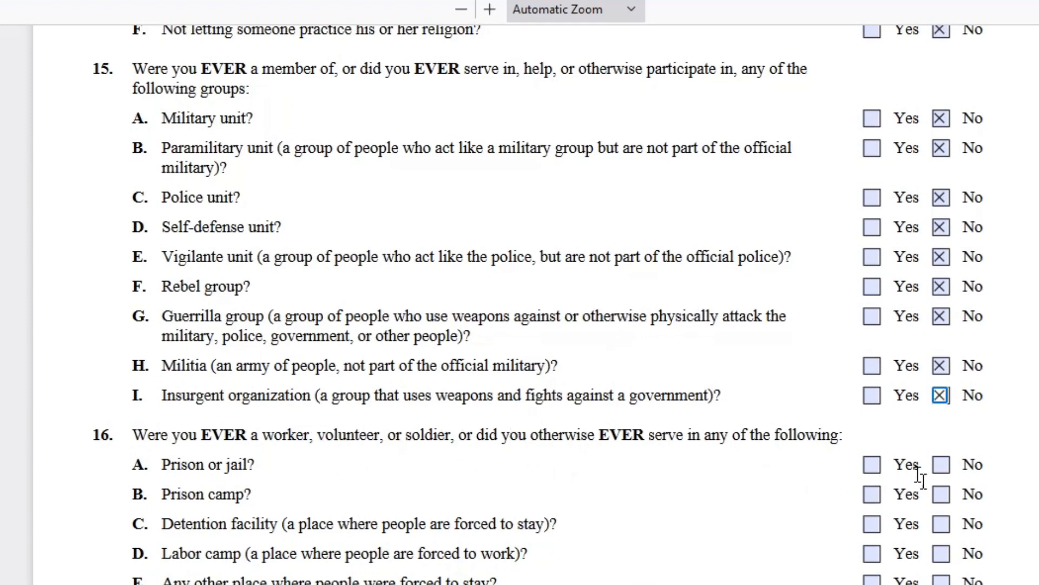
{"action": "left_click", "coordinate": [940, 464]}
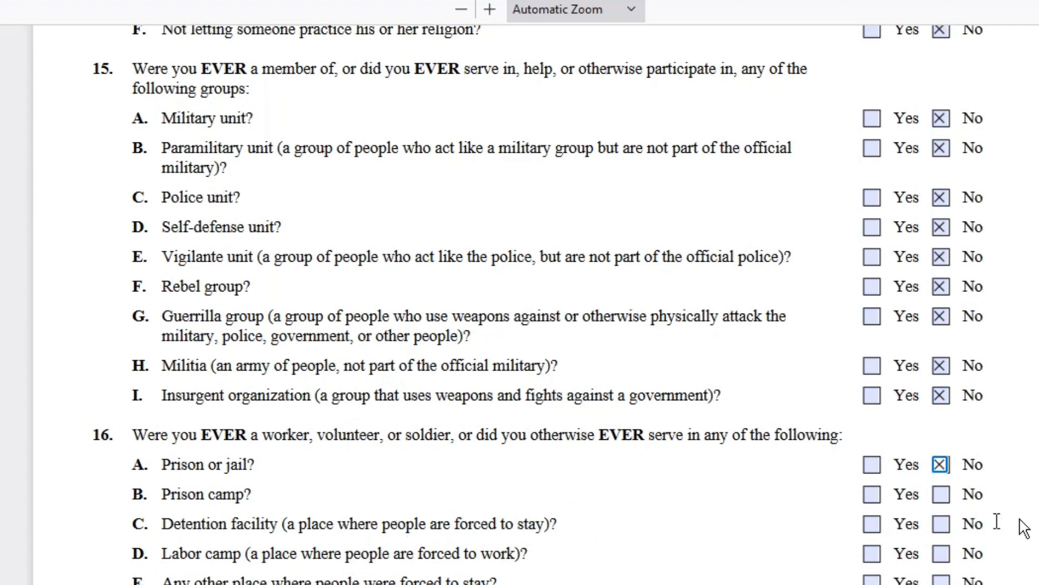
{"action": "left_click", "coordinate": [941, 494]}
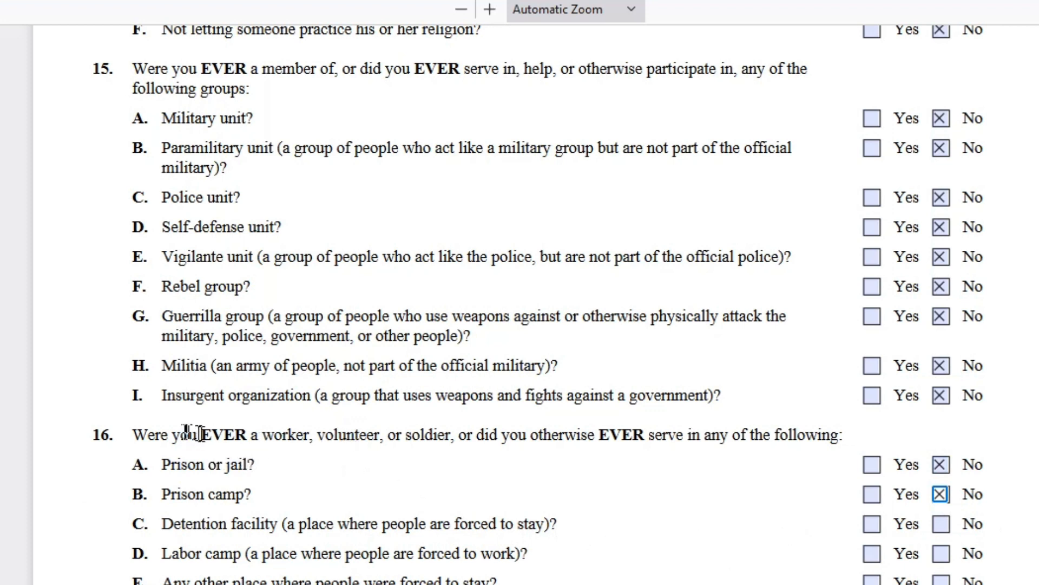
{"action": "left_click_drag", "start_coordinate": [147, 443], "coordinate": [864, 435]}
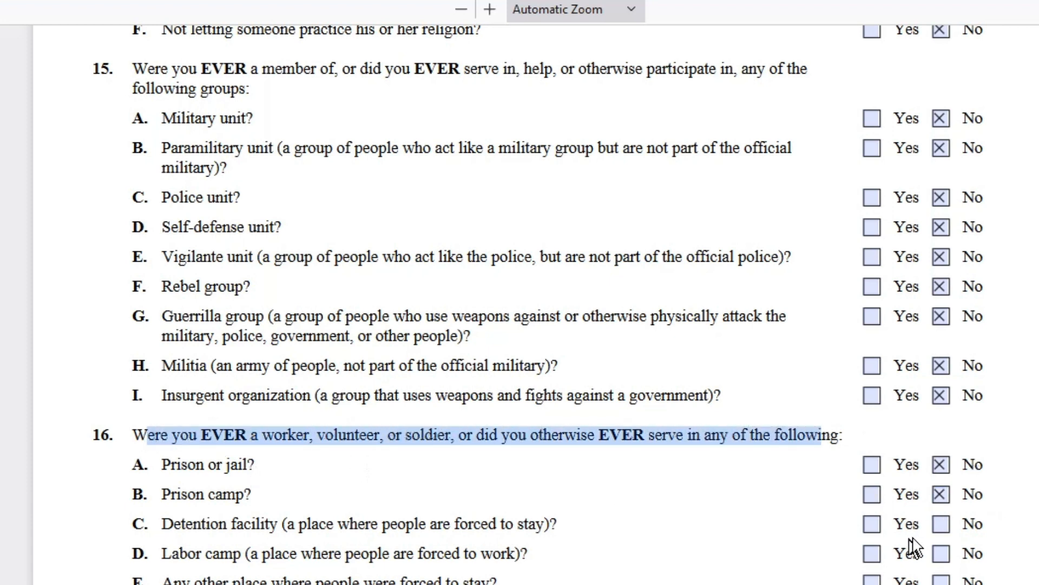
{"action": "left_click", "coordinate": [943, 529]}
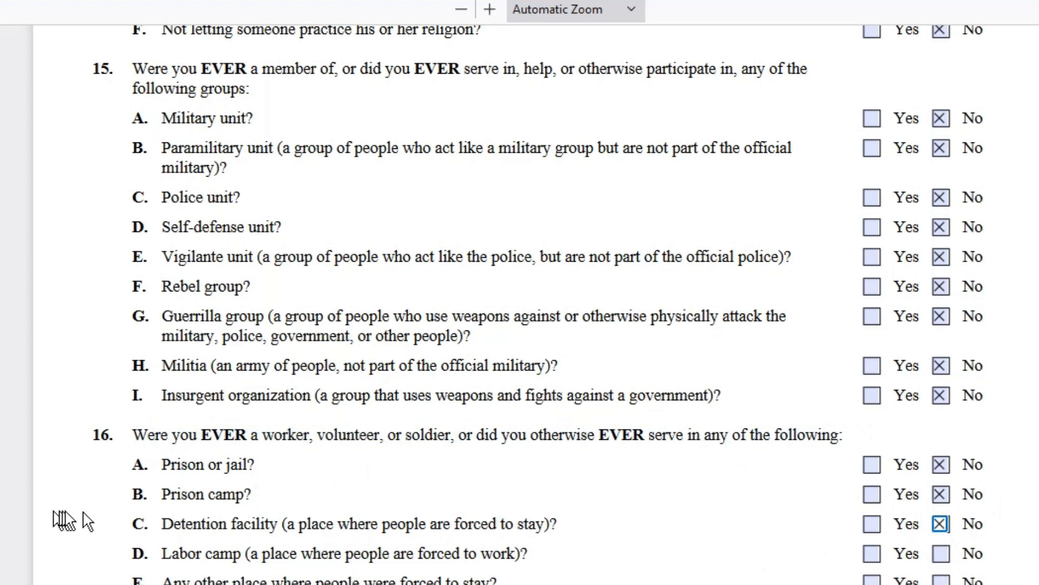
{"action": "key", "text": "ctrl+a"}
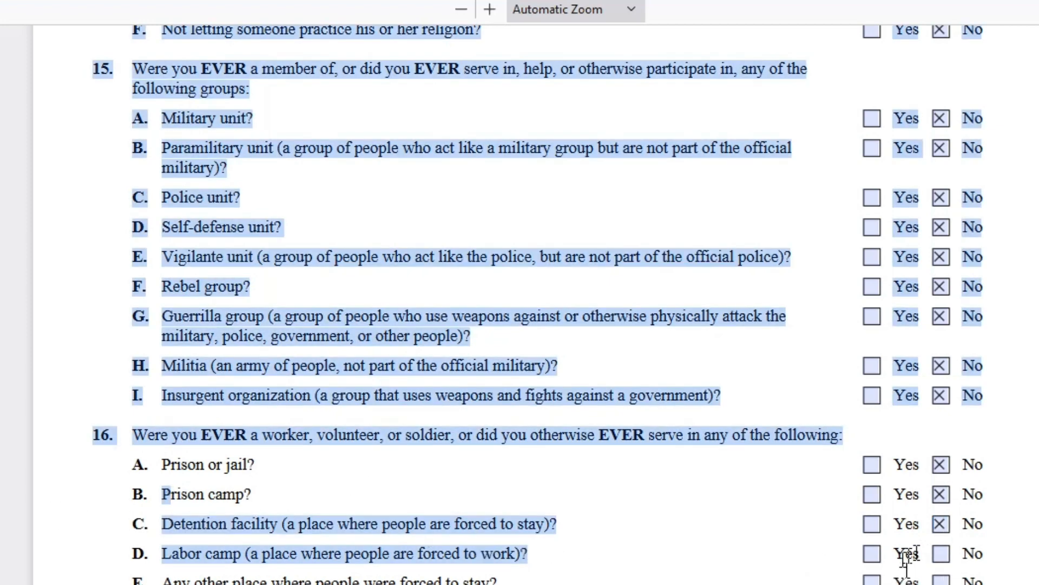
{"action": "left_click", "coordinate": [936, 552]}
{"action": "scroll", "coordinate": [812, 541], "scroll_direction": "down", "scroll_amount": 4}
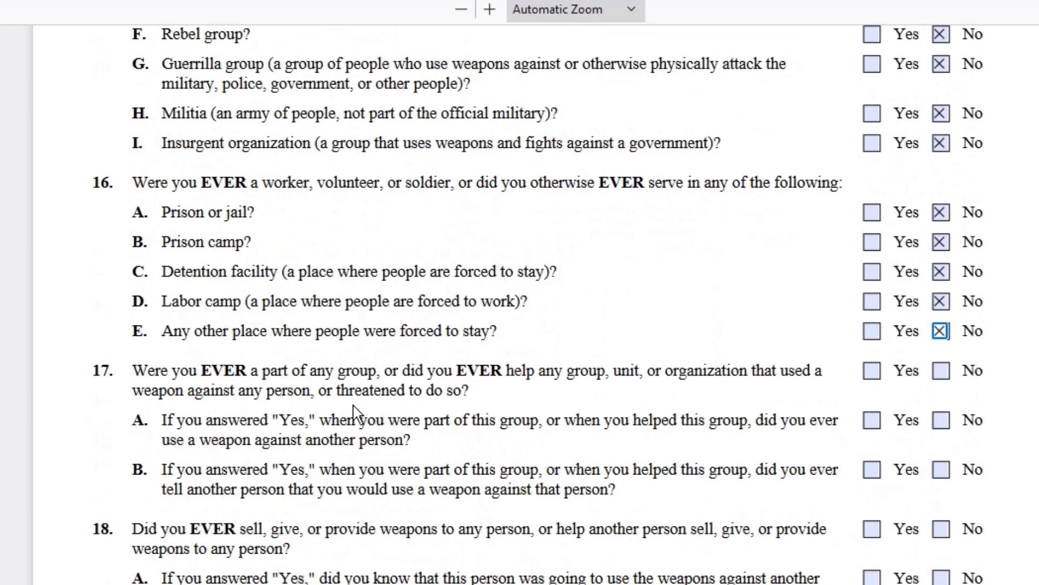
{"action": "left_click", "coordinate": [944, 377]}
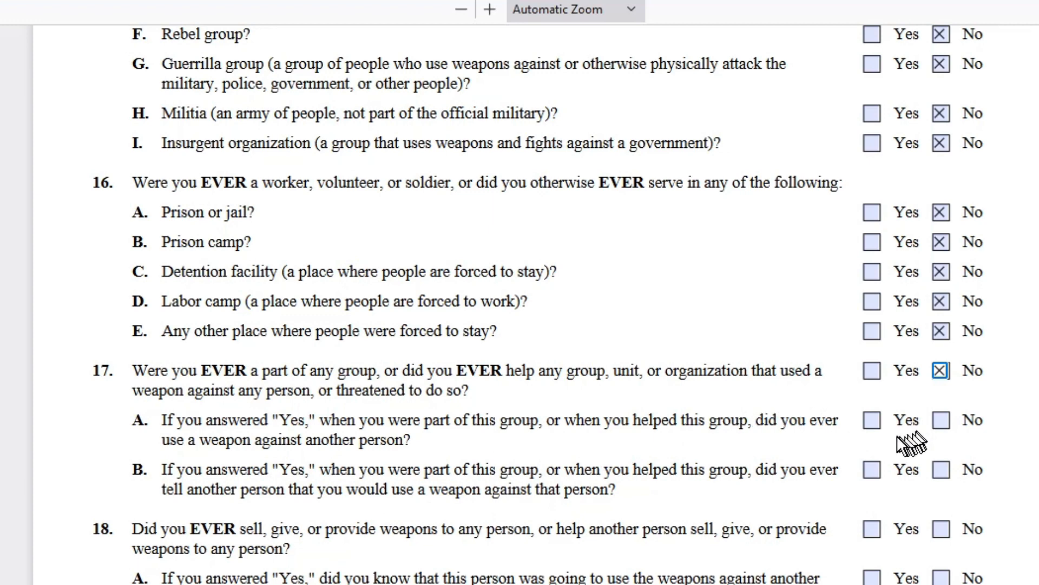
{"action": "scroll", "coordinate": [898, 441], "scroll_direction": "down", "scroll_amount": 3}
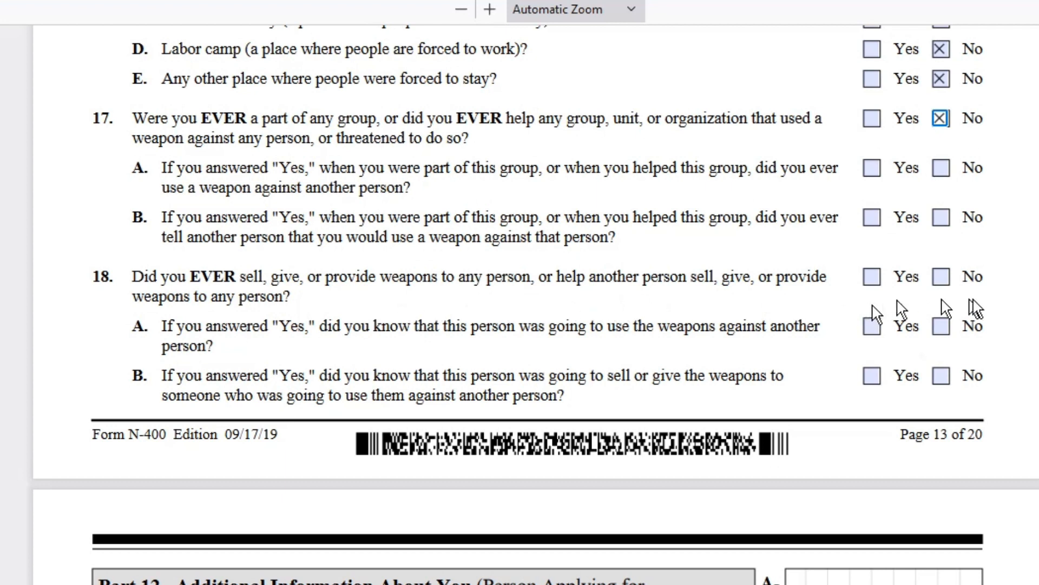
- Mark No for questions 18, 19, 20 and 21 on weapons training and using children under 15
{"action": "left_click", "coordinate": [941, 278]}
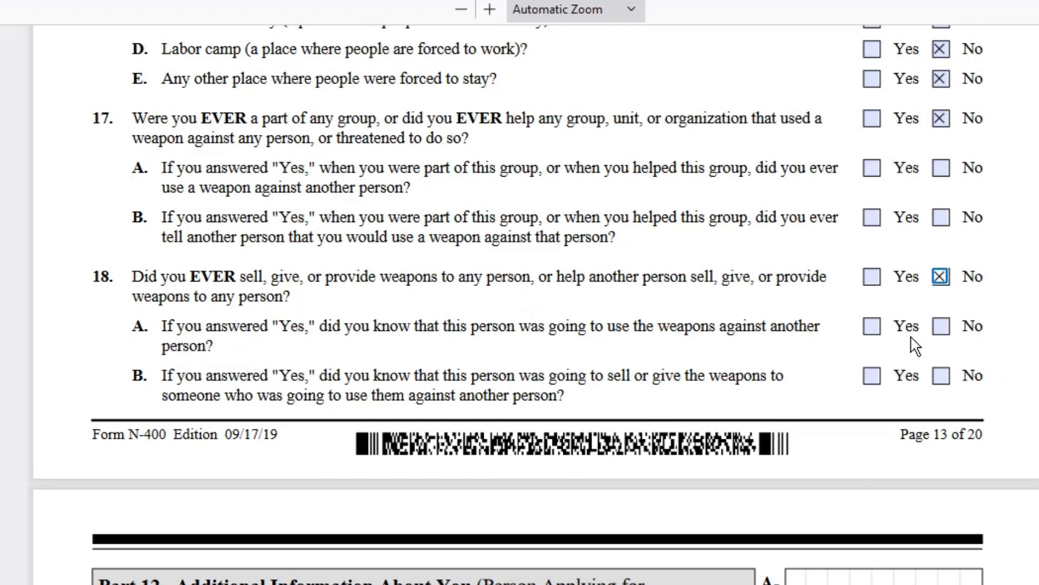
{"action": "scroll", "coordinate": [915, 347], "scroll_direction": "down", "scroll_amount": 4}
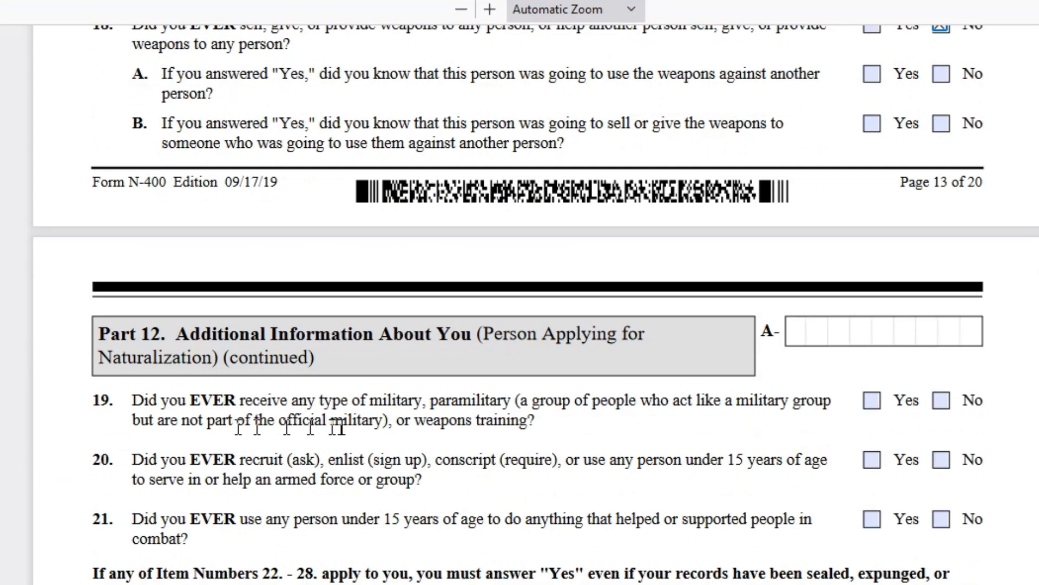
{"action": "scroll", "coordinate": [444, 420], "scroll_direction": "down", "scroll_amount": 4}
{"action": "left_click", "coordinate": [940, 148]}
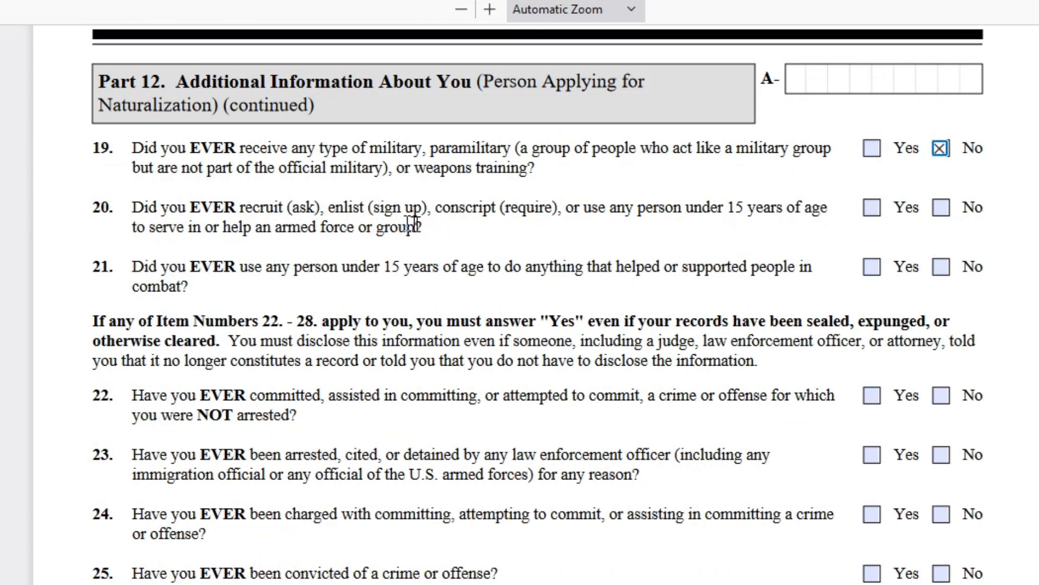
{"action": "left_click_drag", "start_coordinate": [415, 227], "coordinate": [223, 223]}
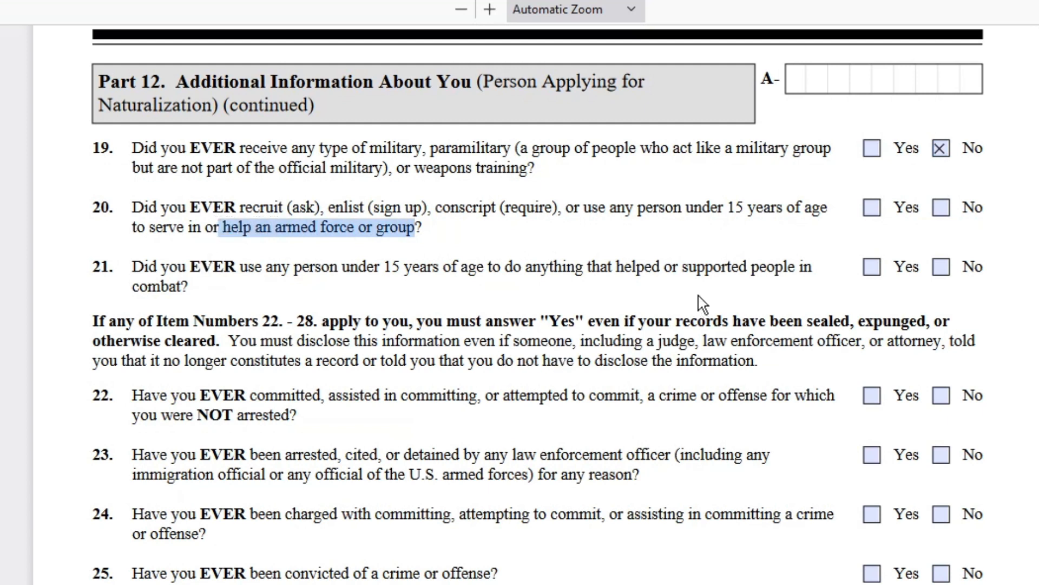
{"action": "left_click", "coordinate": [942, 207]}
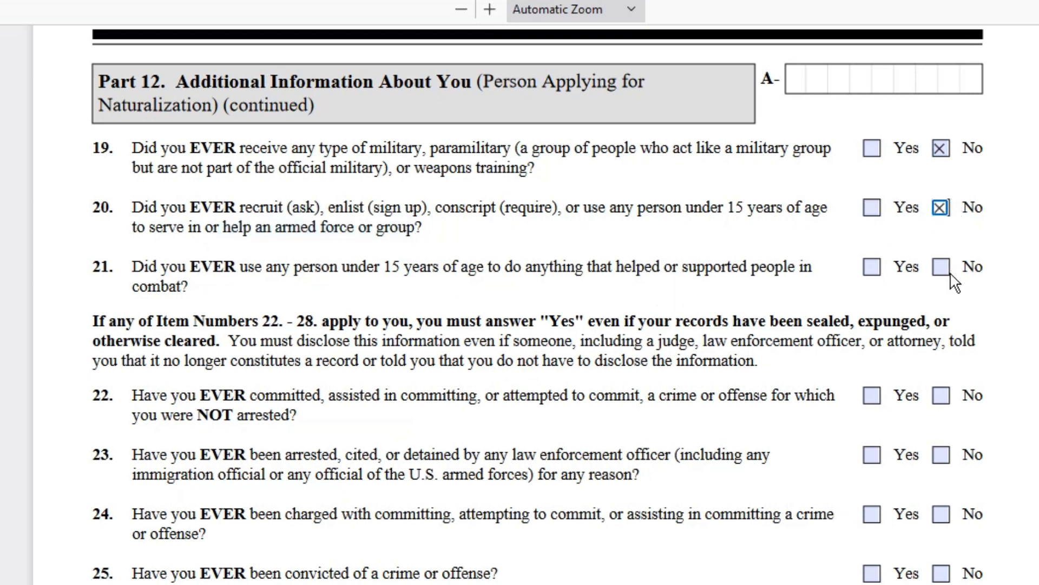
{"action": "left_click", "coordinate": [942, 268]}
{"action": "left_click_drag", "start_coordinate": [507, 265], "coordinate": [198, 288]}
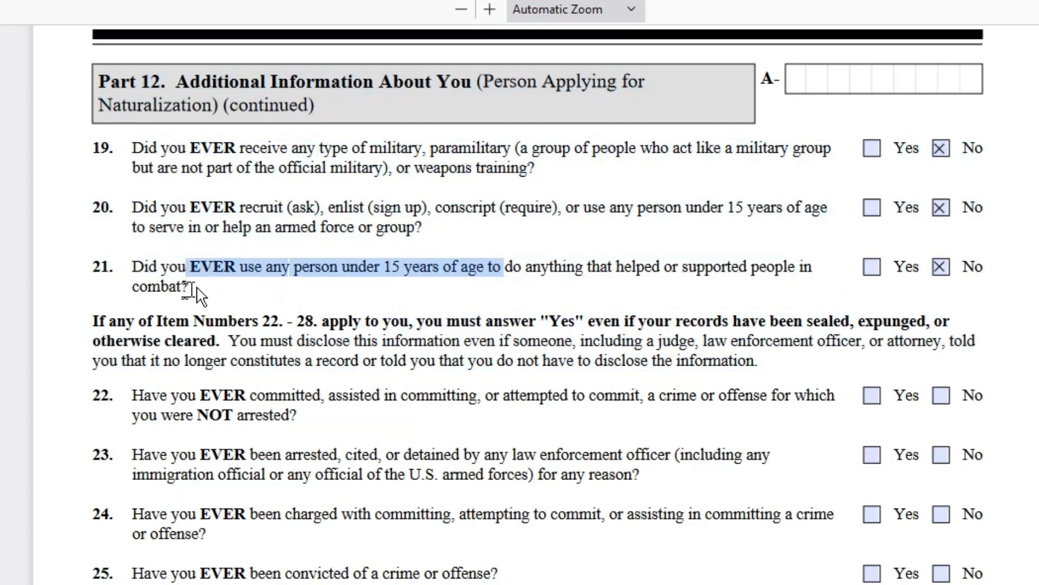
{"action": "key", "text": "ctrl+a"}
- Mark No for question 22, Yes for question 23 on being arrested or detained, and No for 24
{"action": "left_click", "coordinate": [198, 288]}
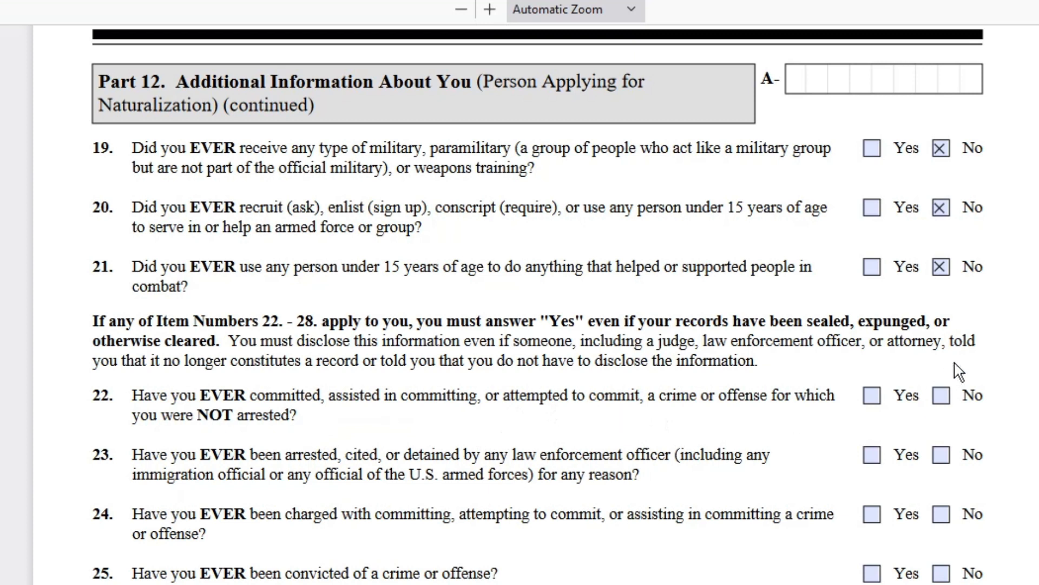
{"action": "left_click", "coordinate": [941, 403]}
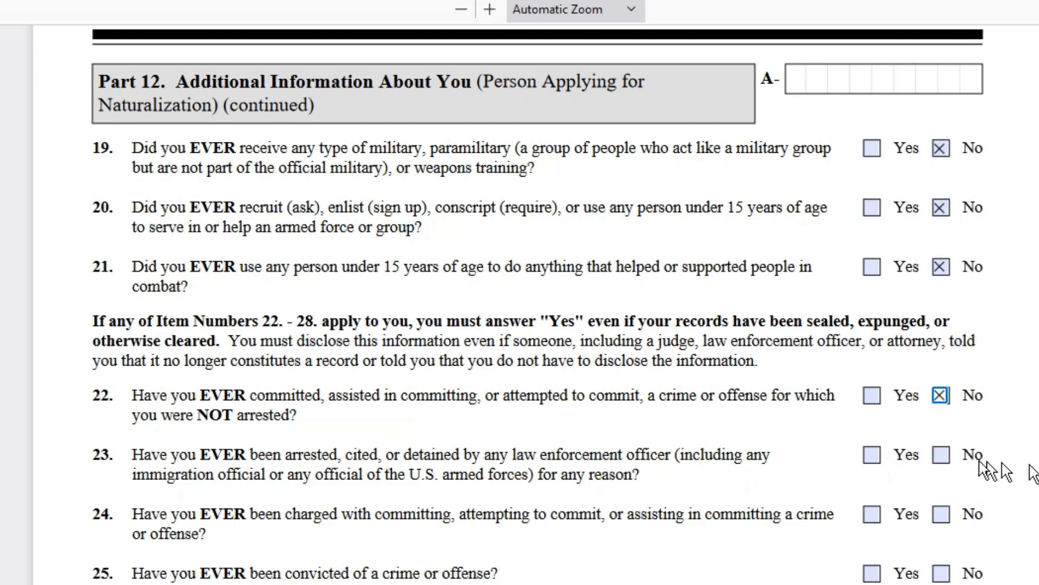
{"action": "left_click_drag", "start_coordinate": [660, 484], "coordinate": [691, 488]}
{"action": "left_click", "coordinate": [691, 488]}
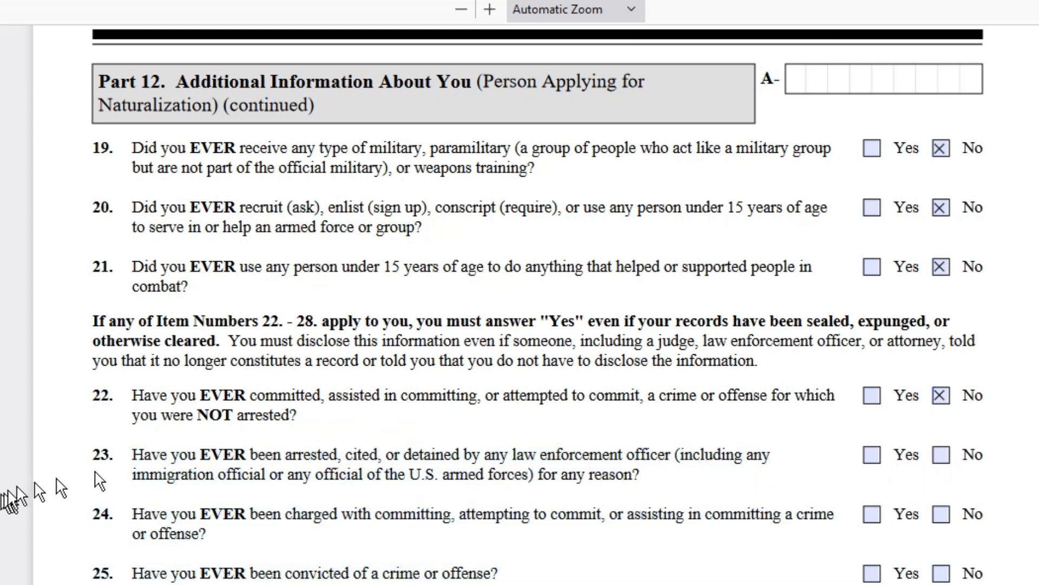
{"action": "left_click", "coordinate": [872, 454]}
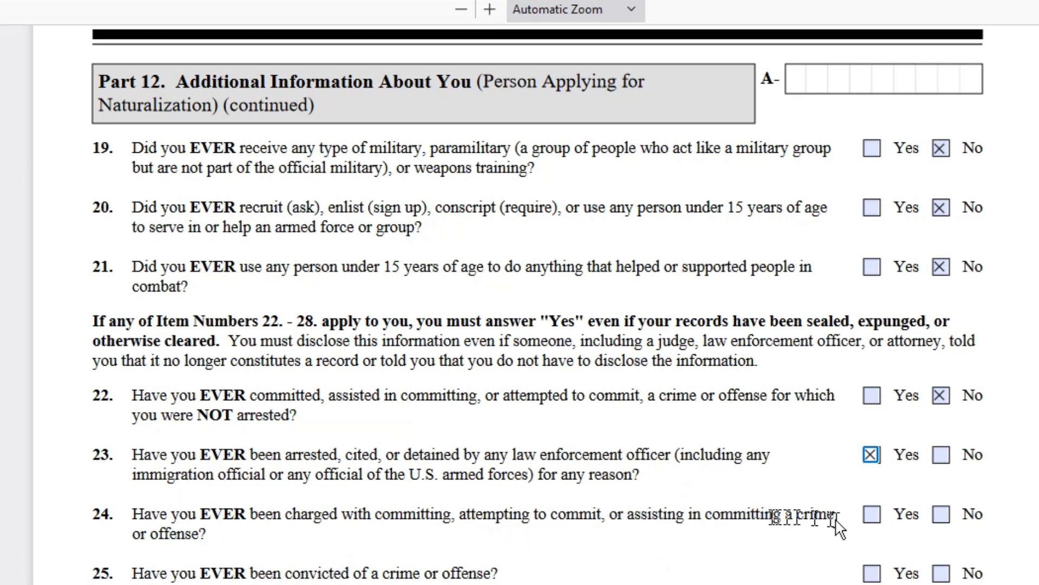
{"action": "left_click", "coordinate": [941, 514]}
- Mark No for items 25, 26, 27A, 27B and 28A on charges, convictions, probation and jail
{"action": "scroll", "coordinate": [488, 558], "scroll_direction": "down", "scroll_amount": 4}
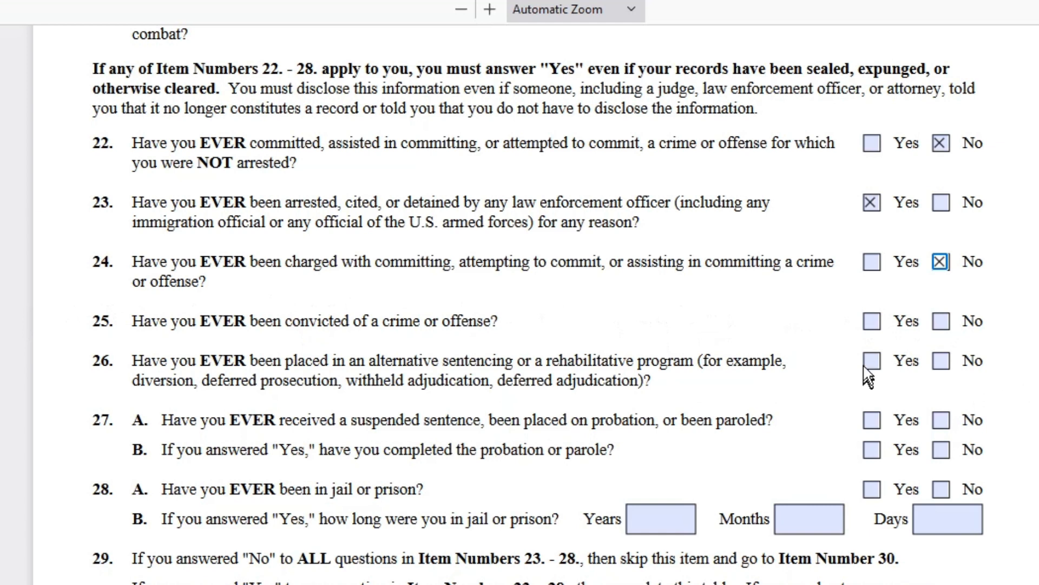
{"action": "left_click", "coordinate": [941, 321]}
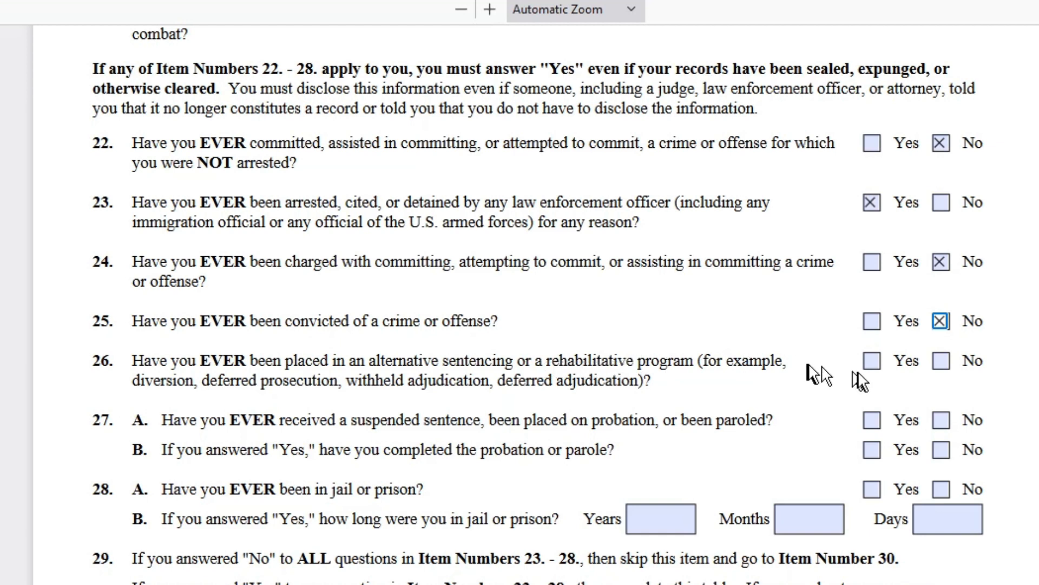
{"action": "left_click", "coordinate": [941, 361]}
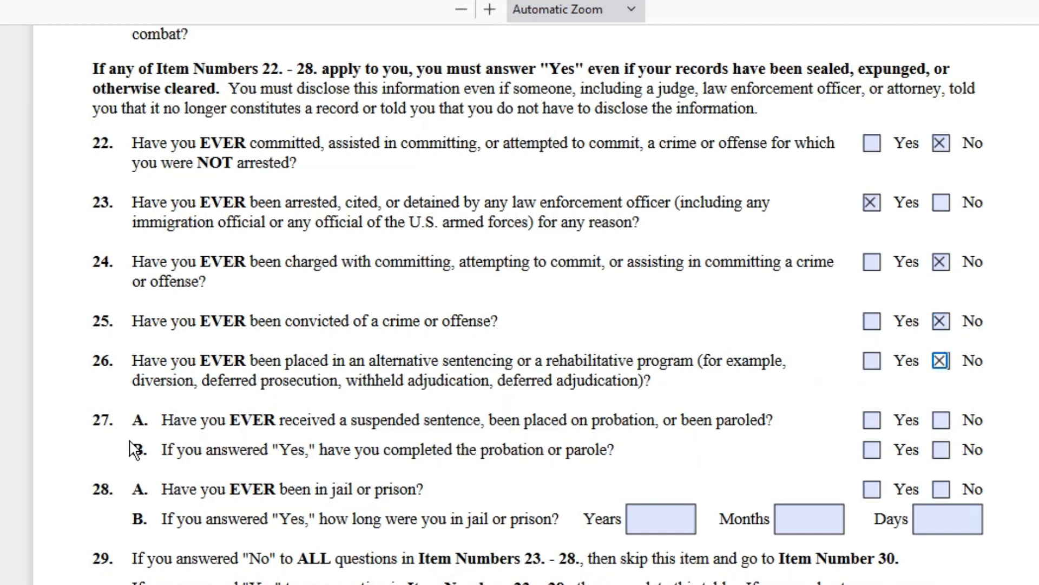
{"action": "left_click", "coordinate": [943, 431]}
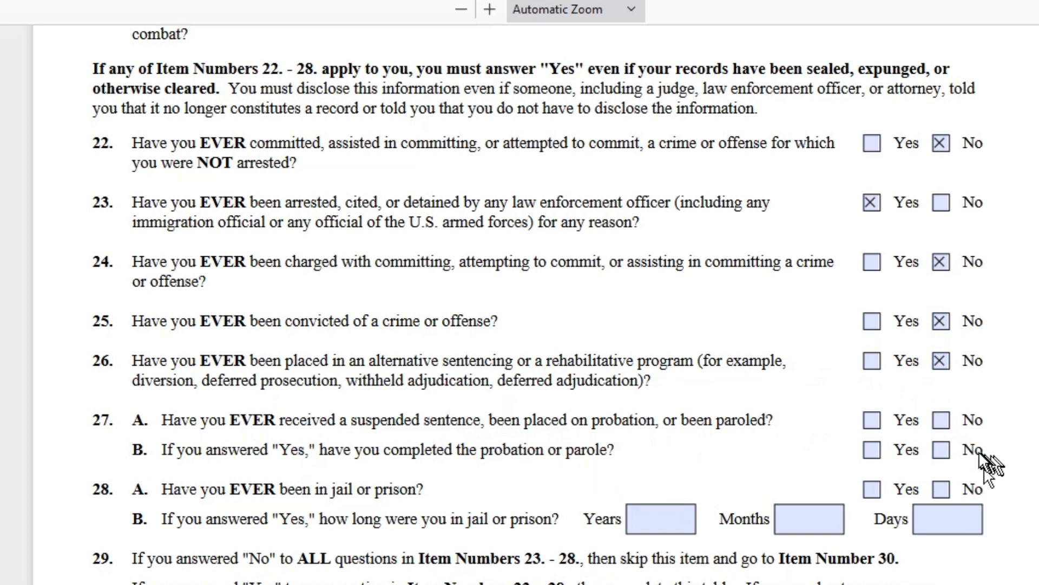
{"action": "left_click", "coordinate": [944, 449]}
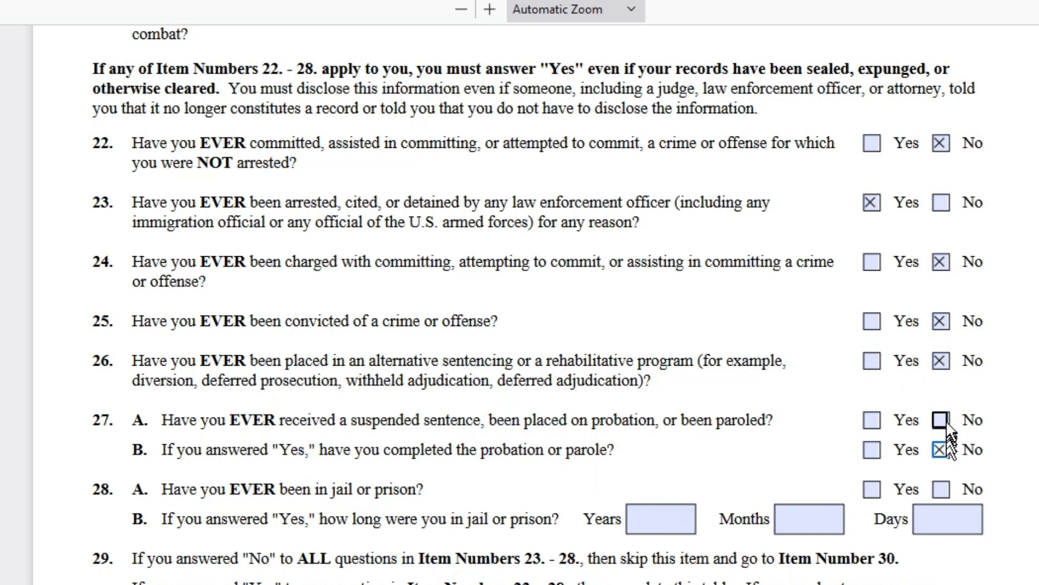
{"action": "left_click", "coordinate": [941, 421]}
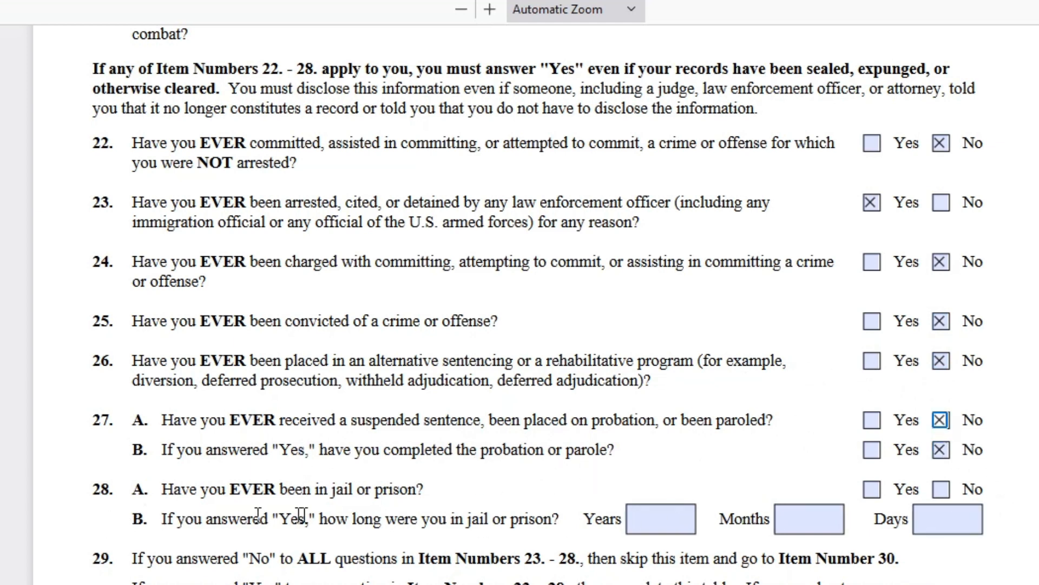
{"action": "left_click", "coordinate": [941, 490]}
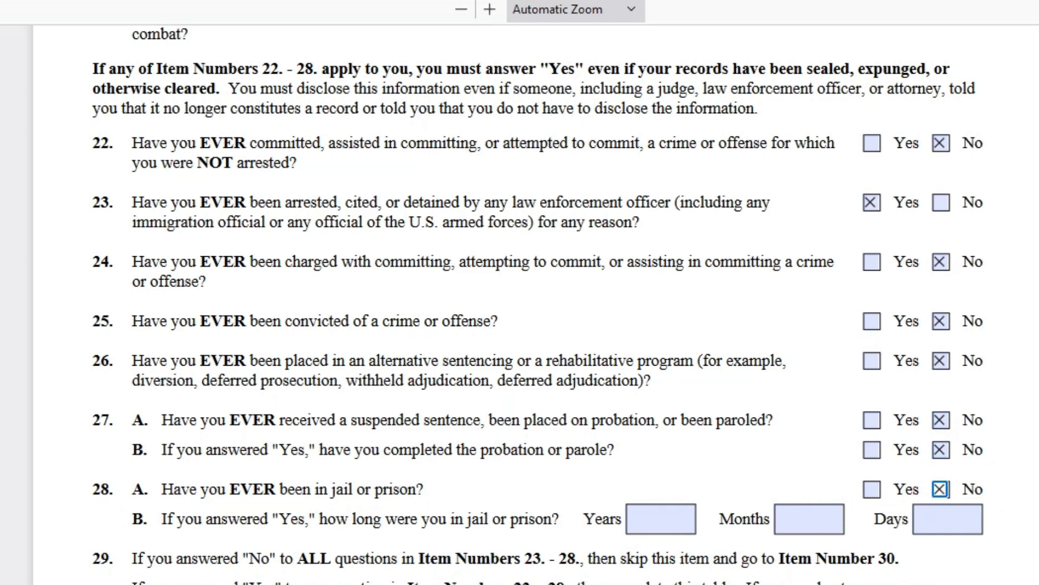
{"action": "scroll", "coordinate": [619, 292], "scroll_direction": "down", "scroll_amount": 5}
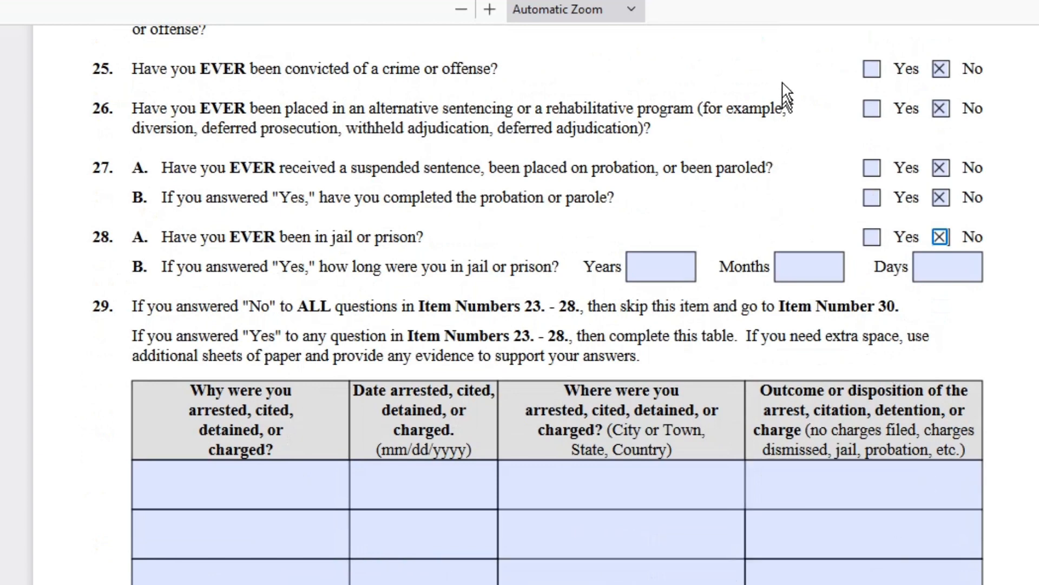
{"action": "left_click", "coordinate": [251, 489]}
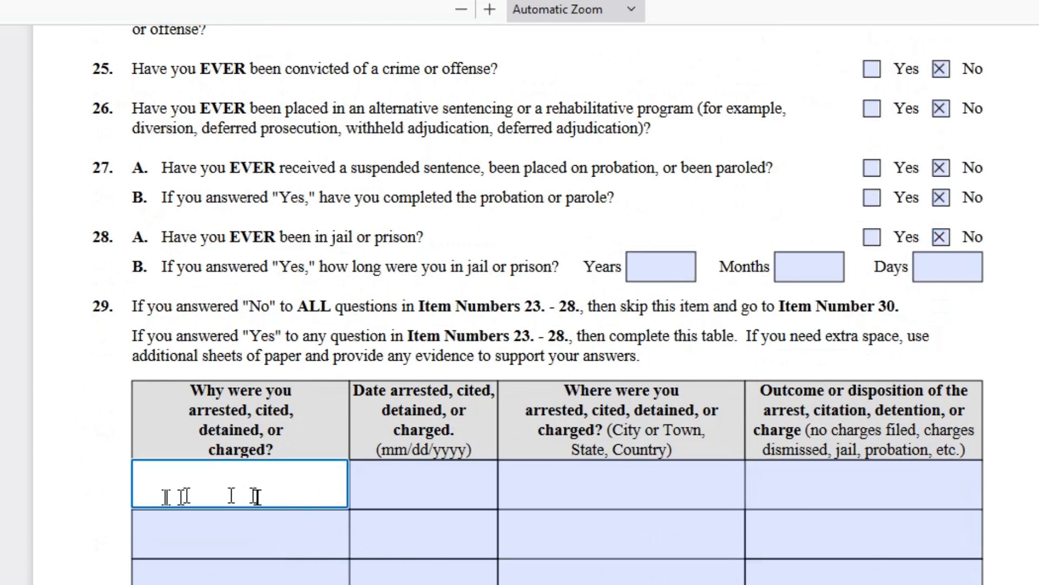
- Mark No for misrepresentation items 30.A through 30.I
{"action": "scroll", "coordinate": [646, 514], "scroll_direction": "down", "scroll_amount": 8}
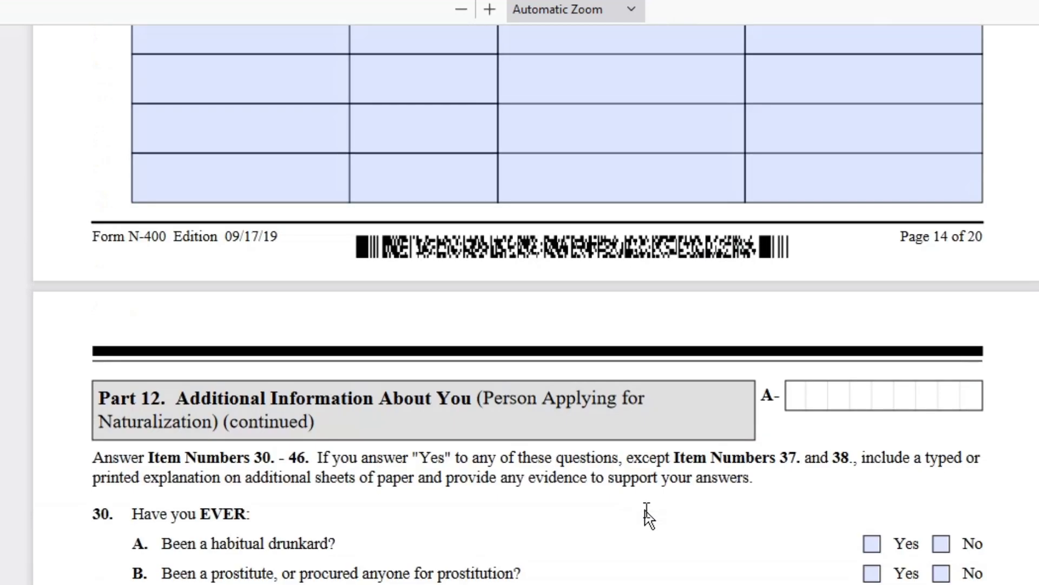
{"action": "scroll", "coordinate": [646, 514], "scroll_direction": "down", "scroll_amount": 5}
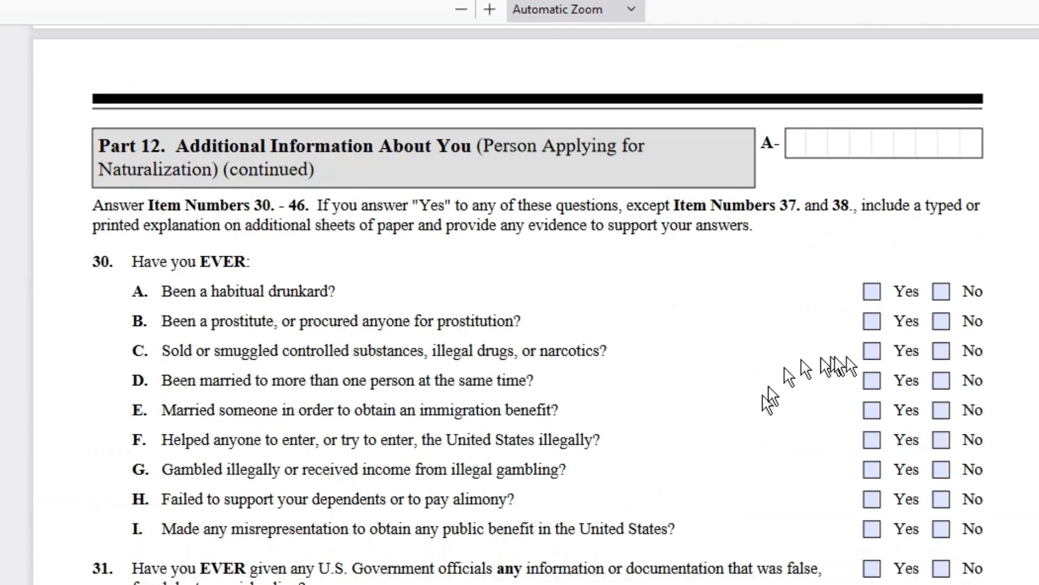
{"action": "left_click", "coordinate": [940, 291]}
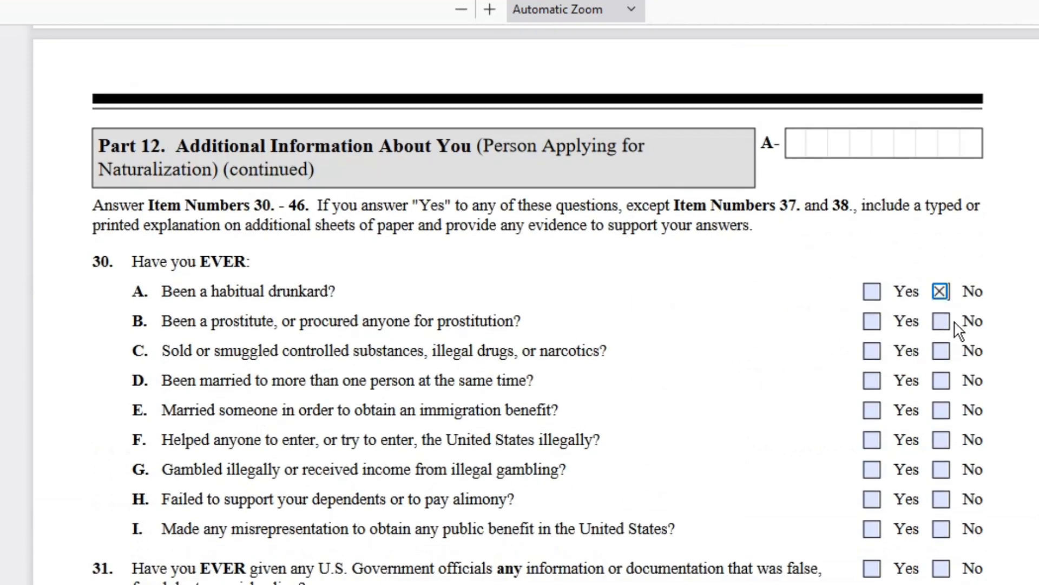
{"action": "left_click", "coordinate": [943, 321]}
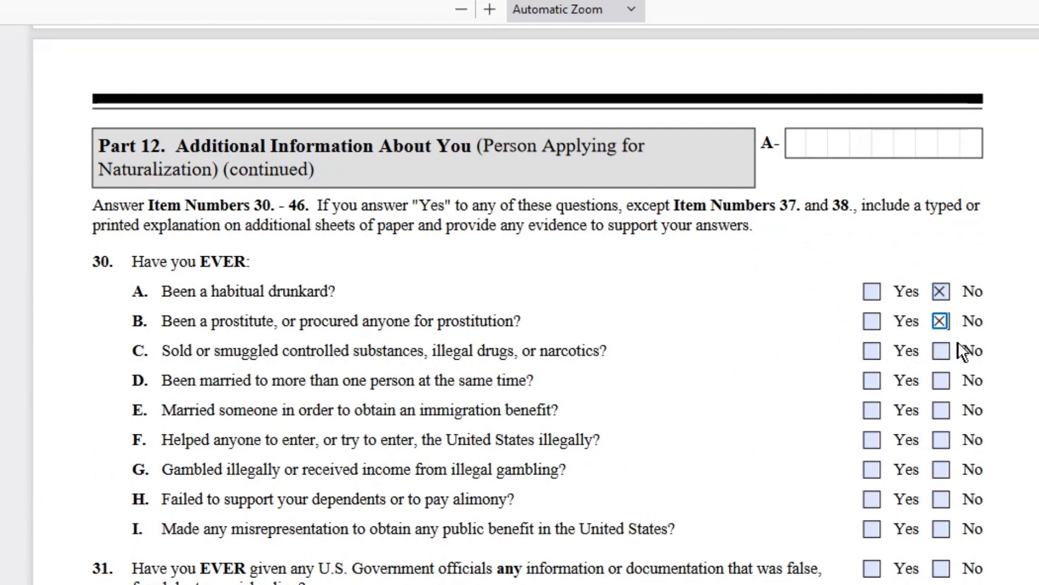
{"action": "left_click", "coordinate": [940, 352]}
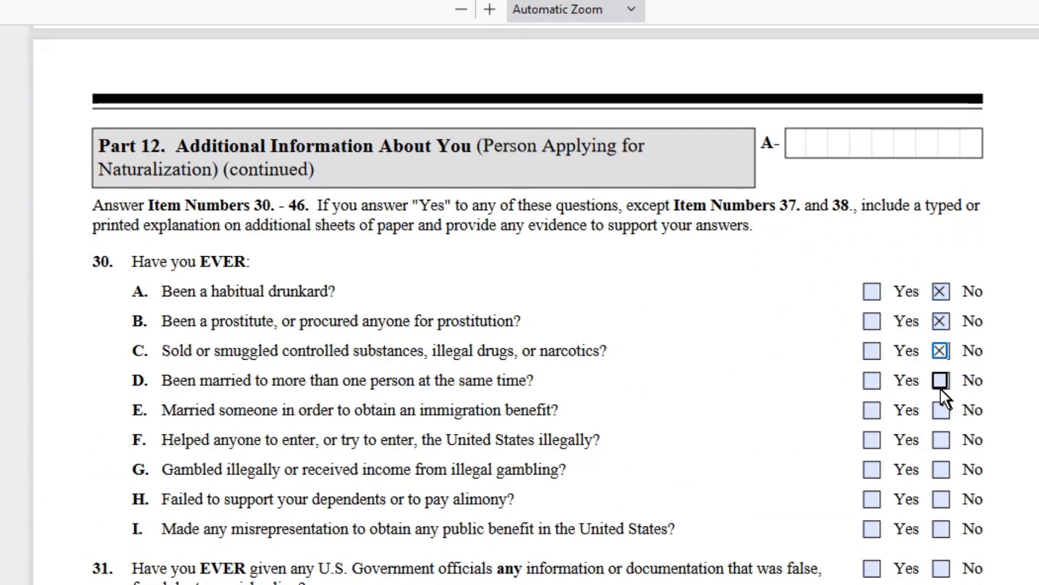
{"action": "left_click", "coordinate": [942, 381]}
{"action": "left_click", "coordinate": [941, 409]}
{"action": "left_click", "coordinate": [941, 441]}
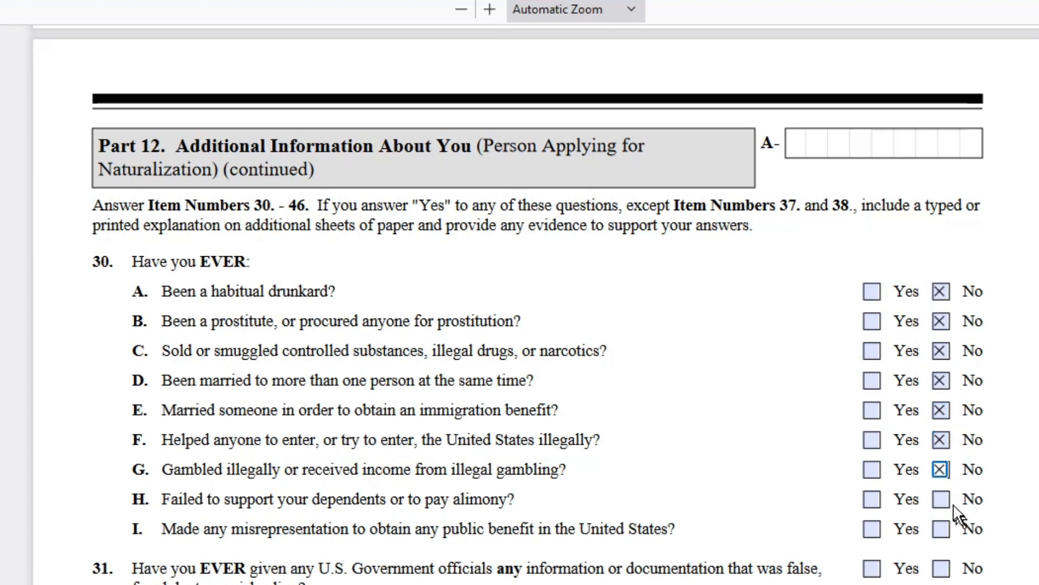
{"action": "left_click", "coordinate": [941, 497]}
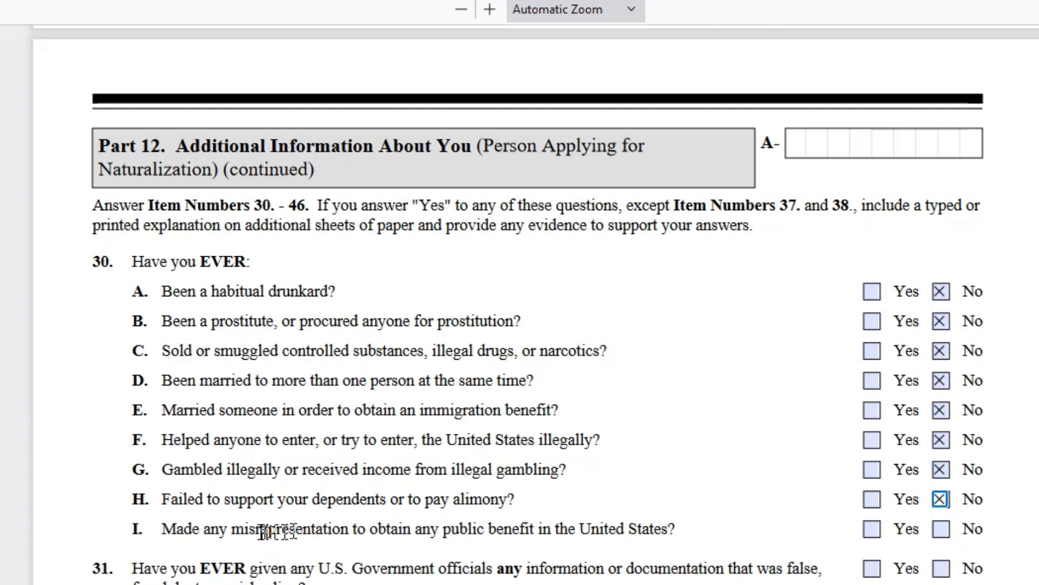
{"action": "left_click_drag", "start_coordinate": [232, 527], "coordinate": [386, 528]}
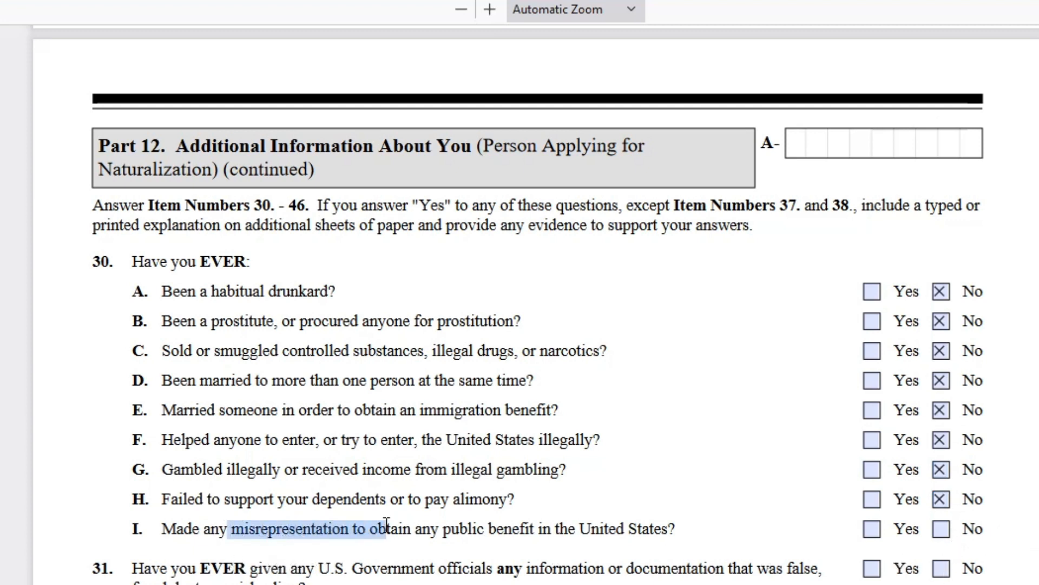
{"action": "left_click", "coordinate": [940, 529]}
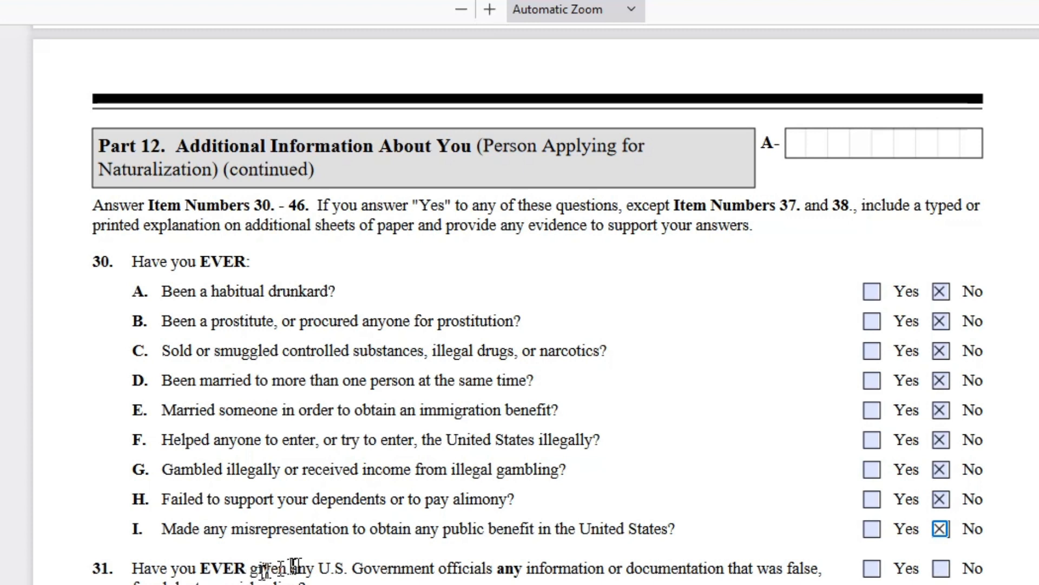
- Mark No for items 31 through 36 on removal and deportation proceedings
{"action": "left_click", "coordinate": [941, 568]}
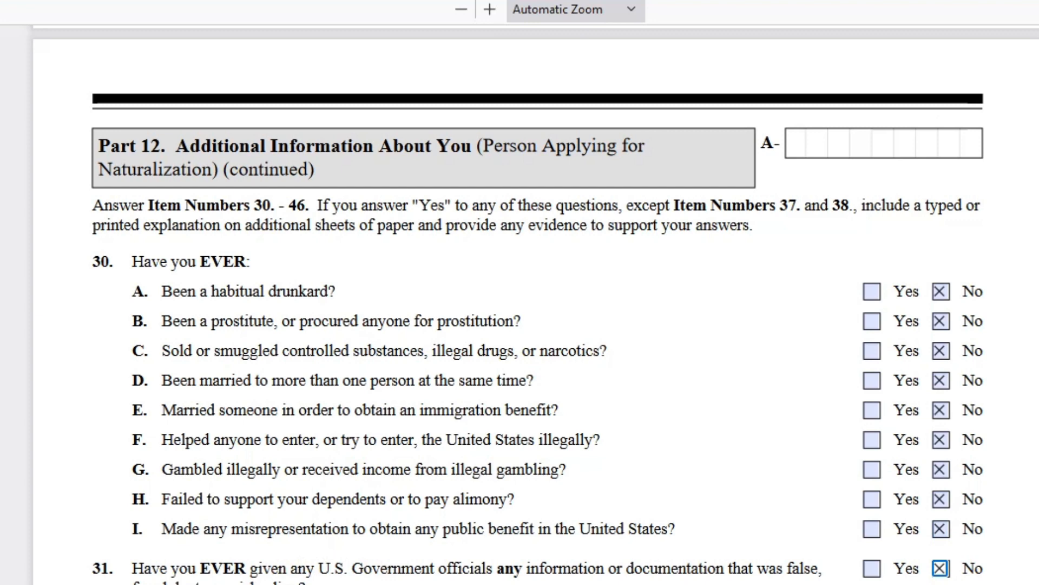
{"action": "left_click", "coordinate": [941, 584]}
{"action": "scroll", "coordinate": [654, 558], "scroll_direction": "down", "scroll_amount": 3}
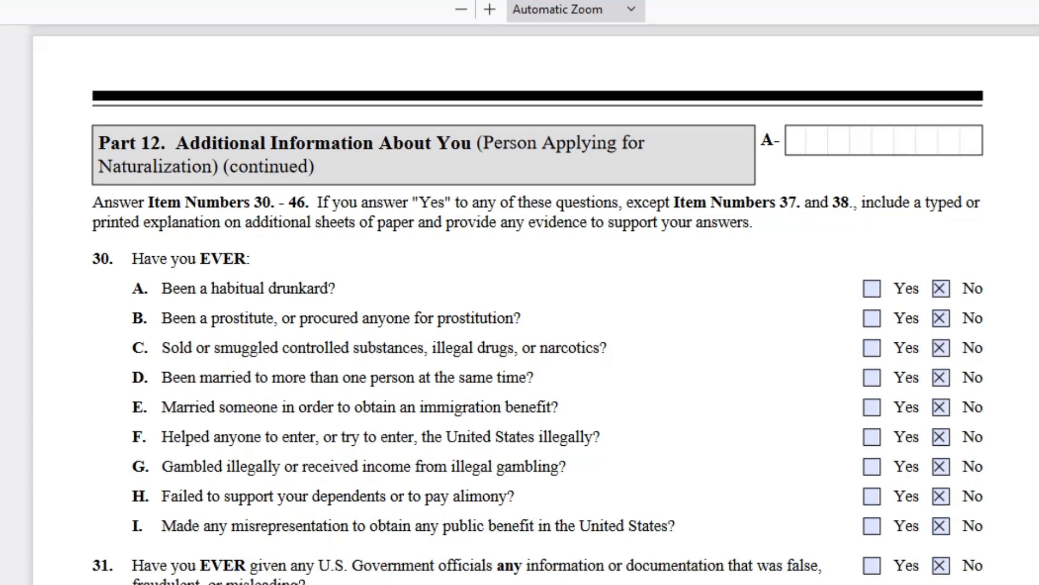
{"action": "left_click", "coordinate": [941, 435]}
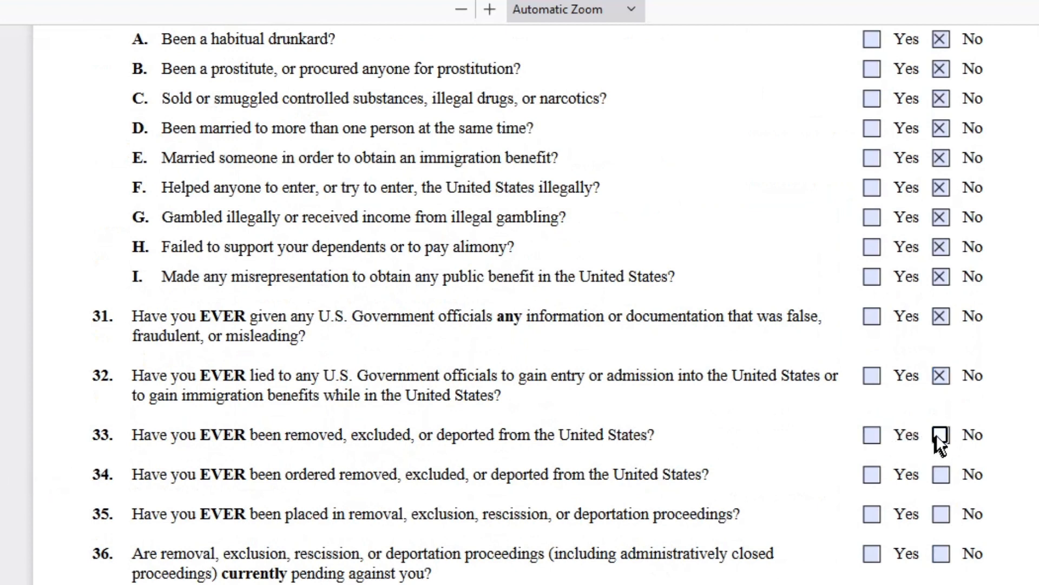
{"action": "left_click", "coordinate": [941, 475]}
{"action": "left_click", "coordinate": [940, 515]}
{"action": "left_click_drag", "start_coordinate": [725, 514], "coordinate": [521, 509]}
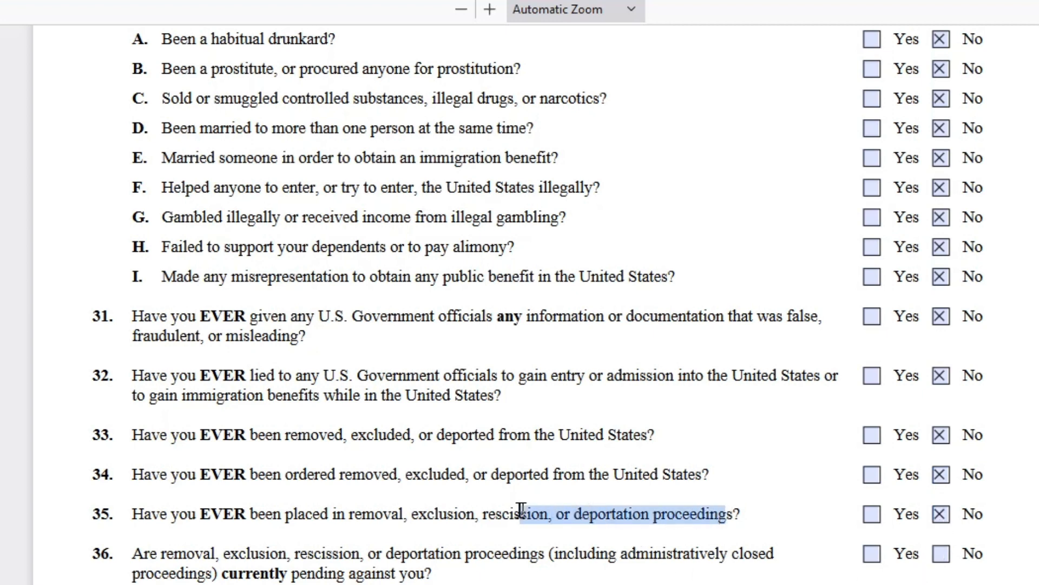
{"action": "left_click", "coordinate": [945, 552]}
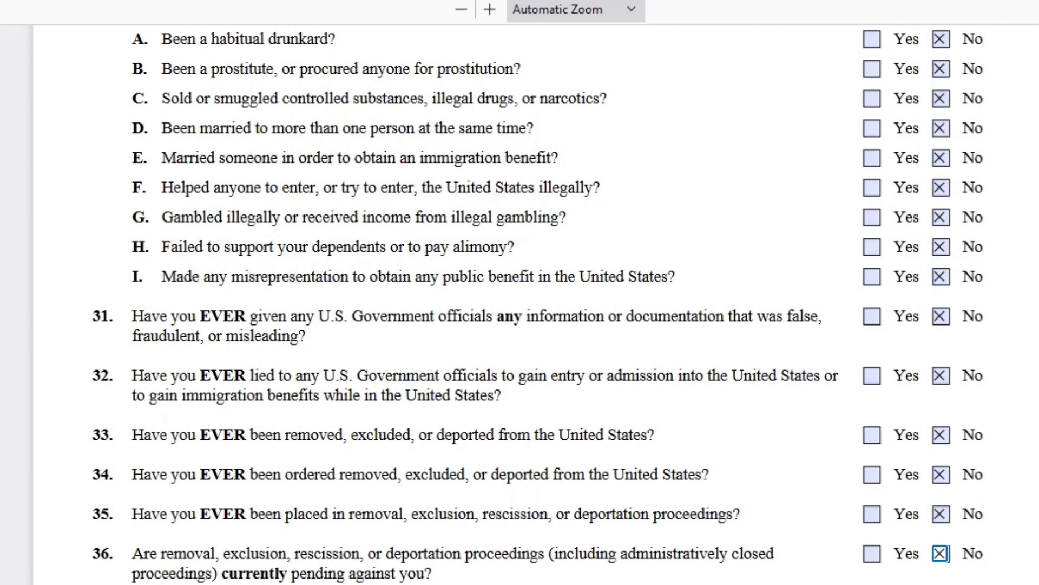
- Mark No for armed forces items 38.A, 38.B, 38.C, 39, 42 and 43
{"action": "scroll", "coordinate": [520, 325], "scroll_direction": "down", "scroll_amount": 4}
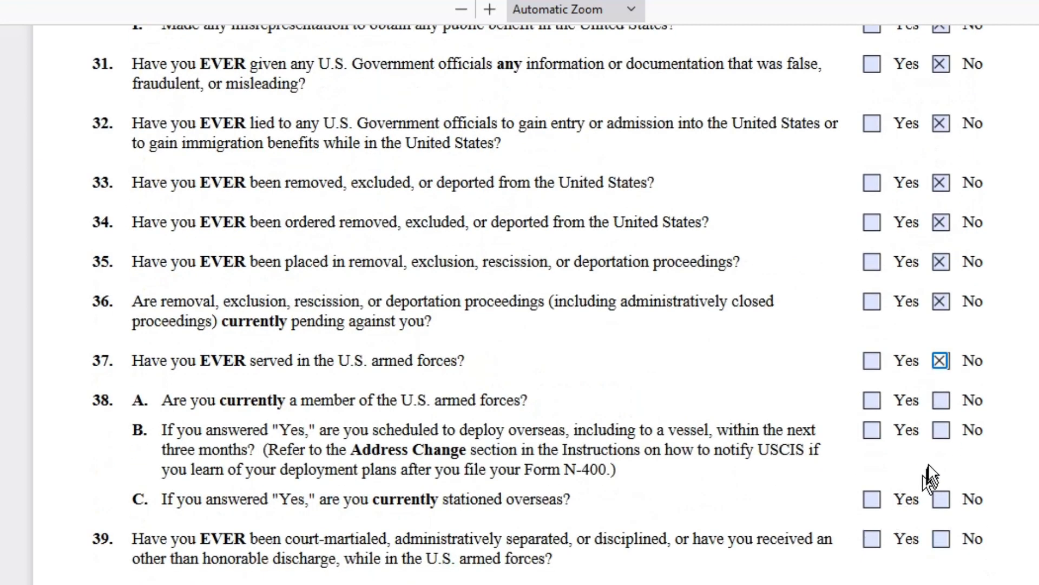
{"action": "left_click", "coordinate": [941, 401]}
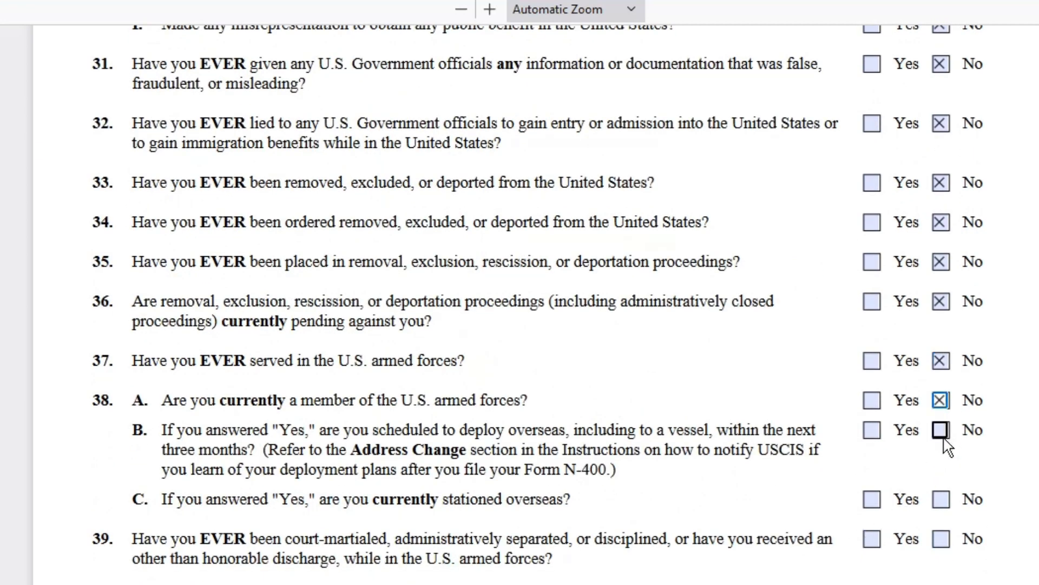
{"action": "left_click", "coordinate": [941, 431]}
{"action": "left_click", "coordinate": [941, 499]}
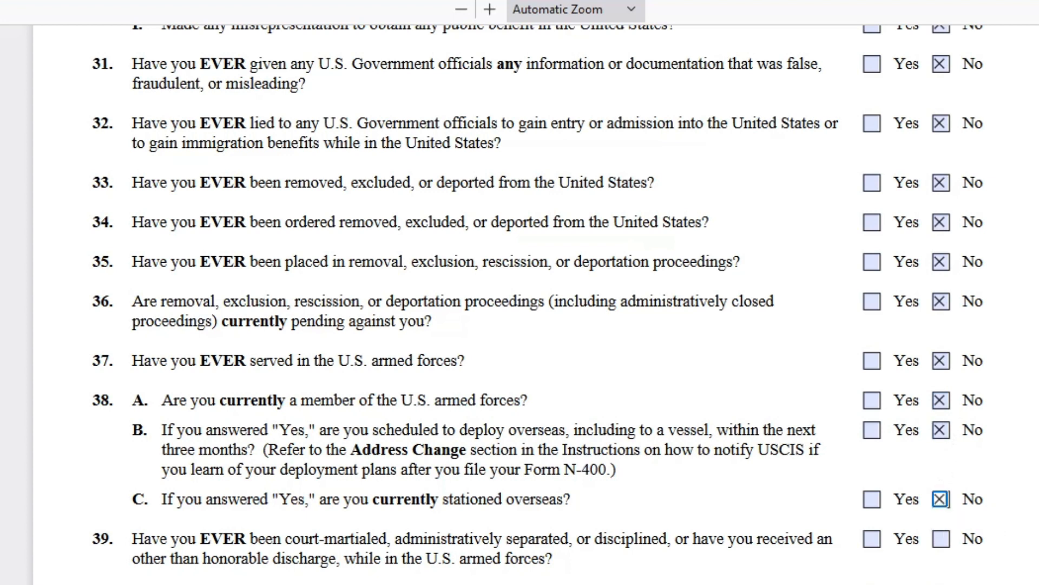
{"action": "left_click", "coordinate": [946, 541]}
{"action": "scroll", "coordinate": [520, 303], "scroll_direction": "down", "scroll_amount": 4}
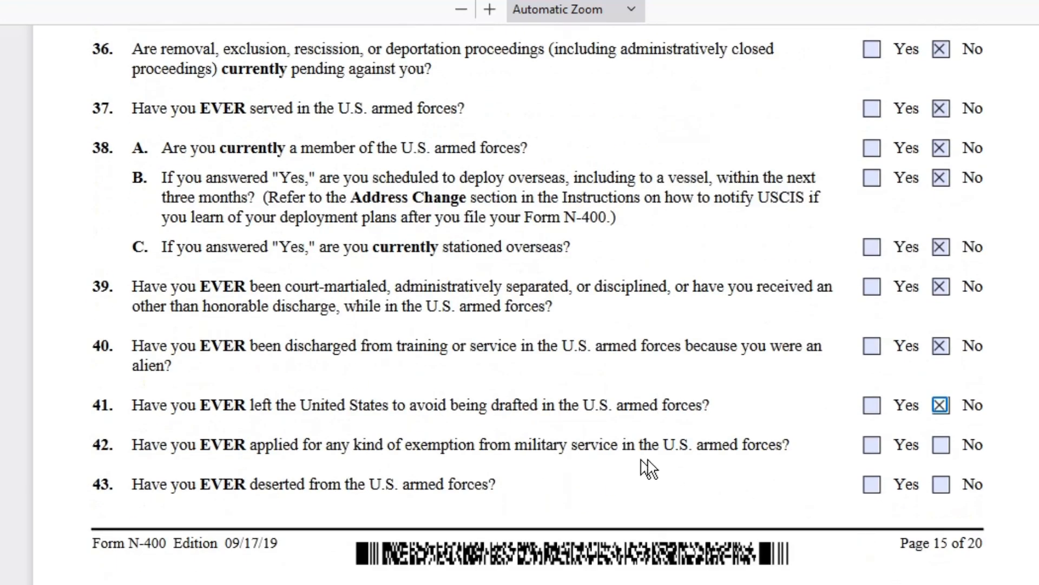
{"action": "left_click", "coordinate": [940, 444]}
{"action": "left_click", "coordinate": [940, 484]}
{"action": "scroll", "coordinate": [848, 481], "scroll_direction": "down", "scroll_amount": 4}
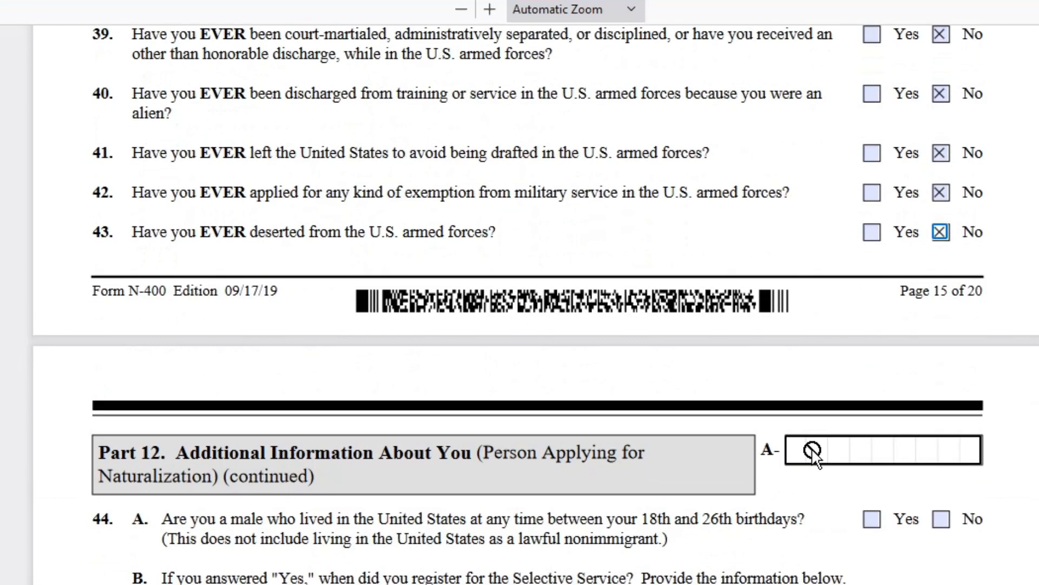
- Mark Yes for item 44.A, a male living in the U.S. between ages 18 and 26
{"action": "scroll", "coordinate": [812, 449], "scroll_direction": "down", "scroll_amount": 4}
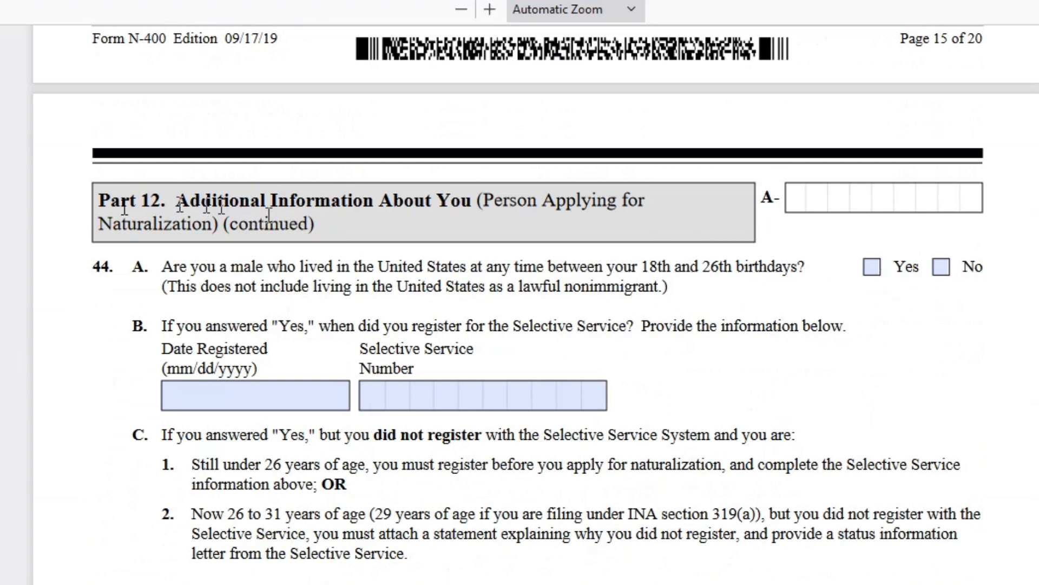
{"action": "left_click", "coordinate": [871, 267]}
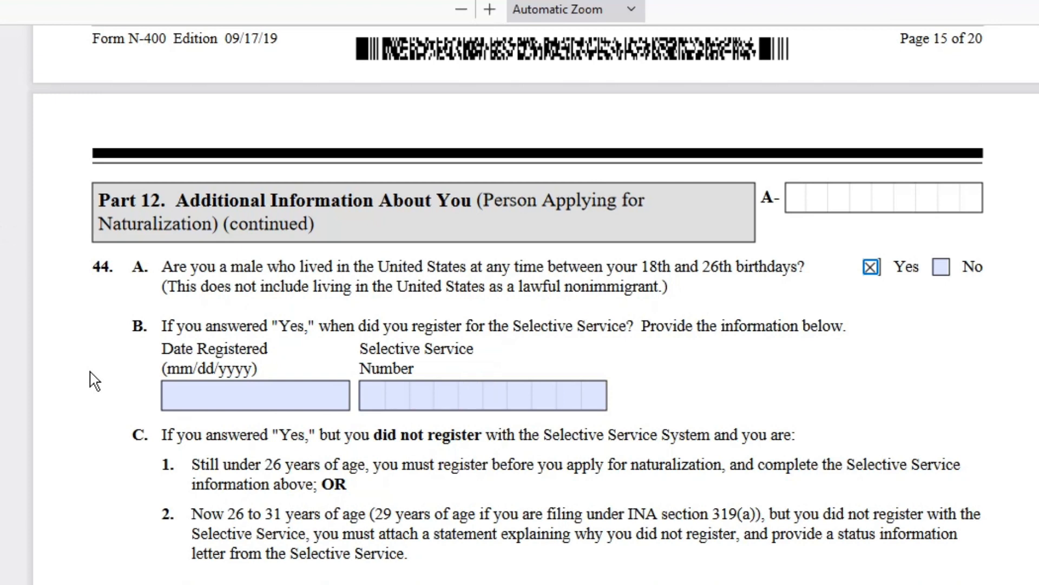
{"action": "scroll", "coordinate": [95, 381], "scroll_direction": "down", "scroll_amount": 4}
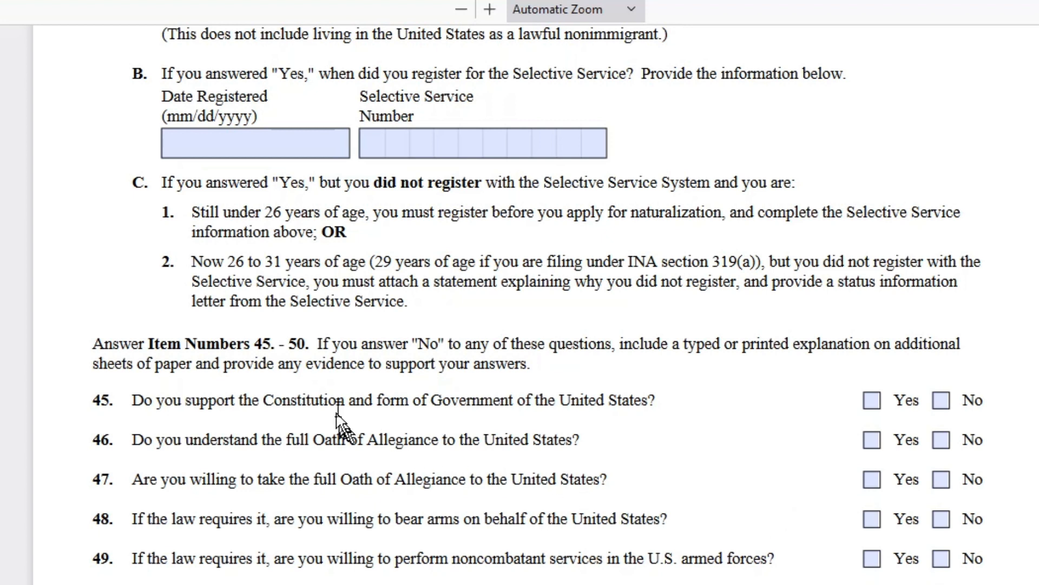
- Mark Yes for questions 45, 46, 47, 48, 49 and 50 on the Constitution, Oath and national service
{"action": "left_click", "coordinate": [872, 403]}
{"action": "left_click", "coordinate": [874, 446]}
{"action": "left_click", "coordinate": [870, 480]}
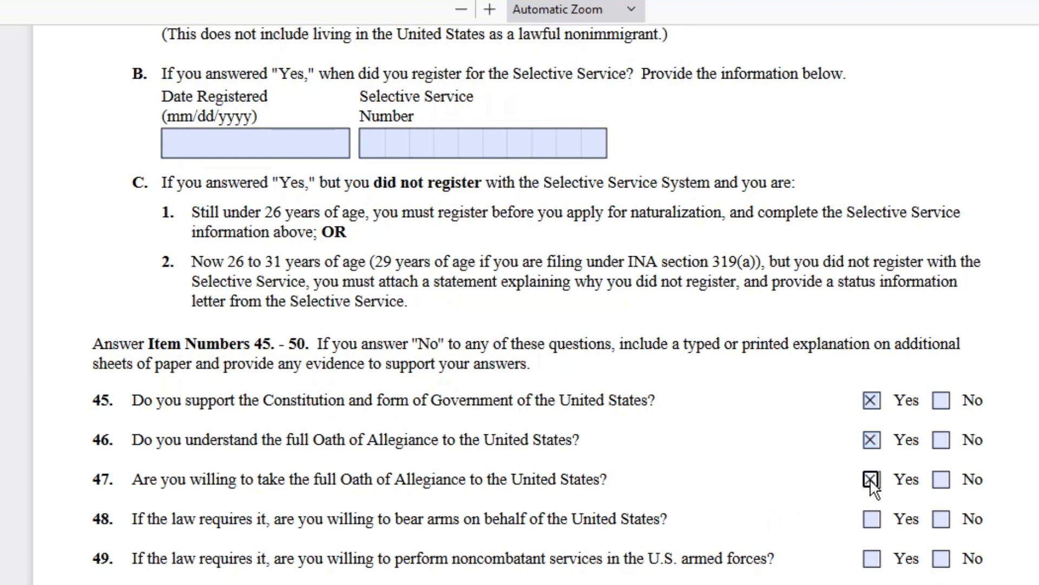
{"action": "left_click", "coordinate": [875, 530]}
{"action": "left_click", "coordinate": [871, 519]}
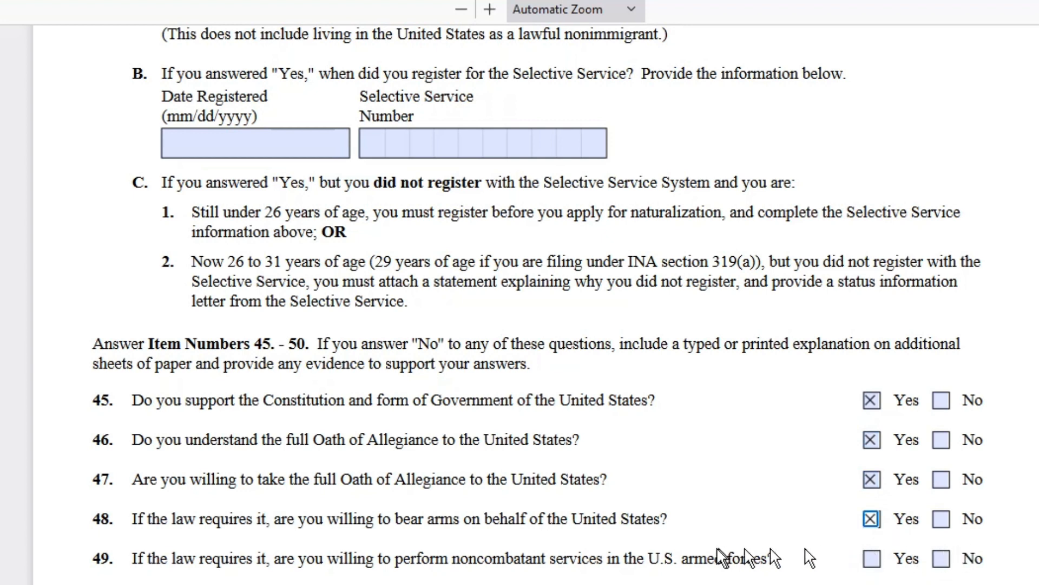
{"action": "left_click", "coordinate": [872, 559]}
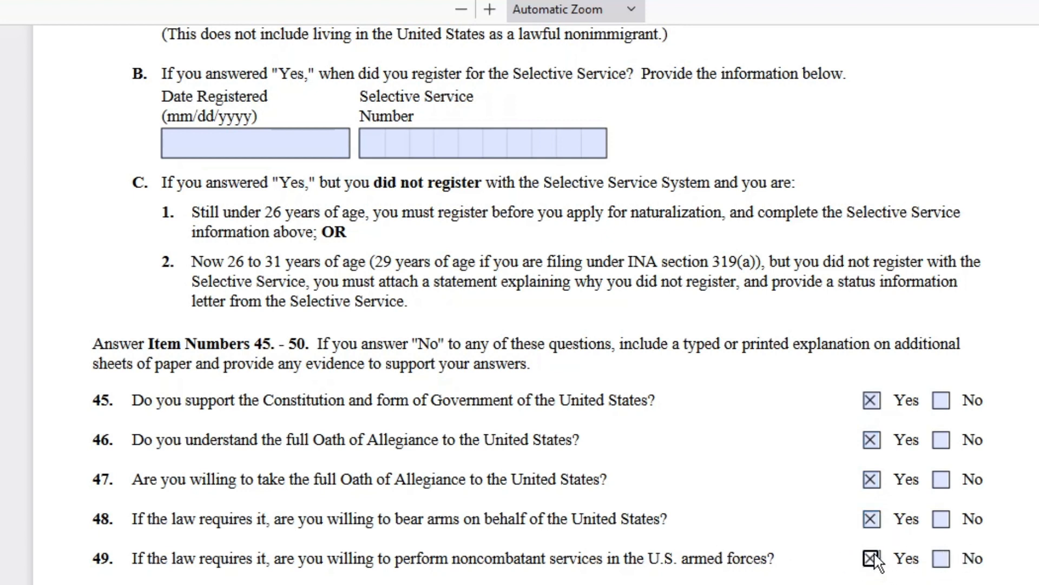
{"action": "scroll", "coordinate": [882, 541], "scroll_direction": "down", "scroll_amount": 4}
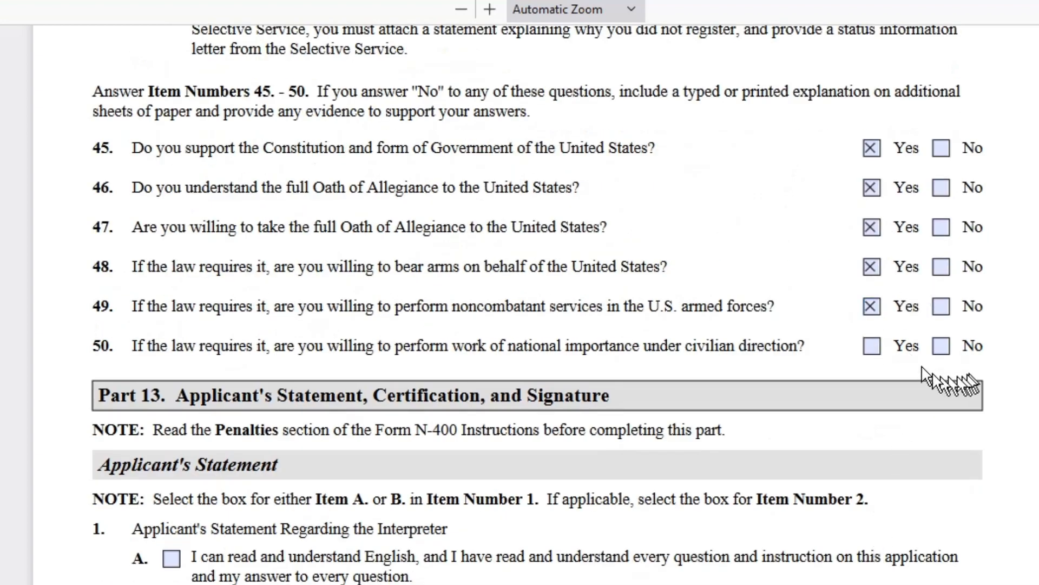
{"action": "left_click", "coordinate": [872, 346]}
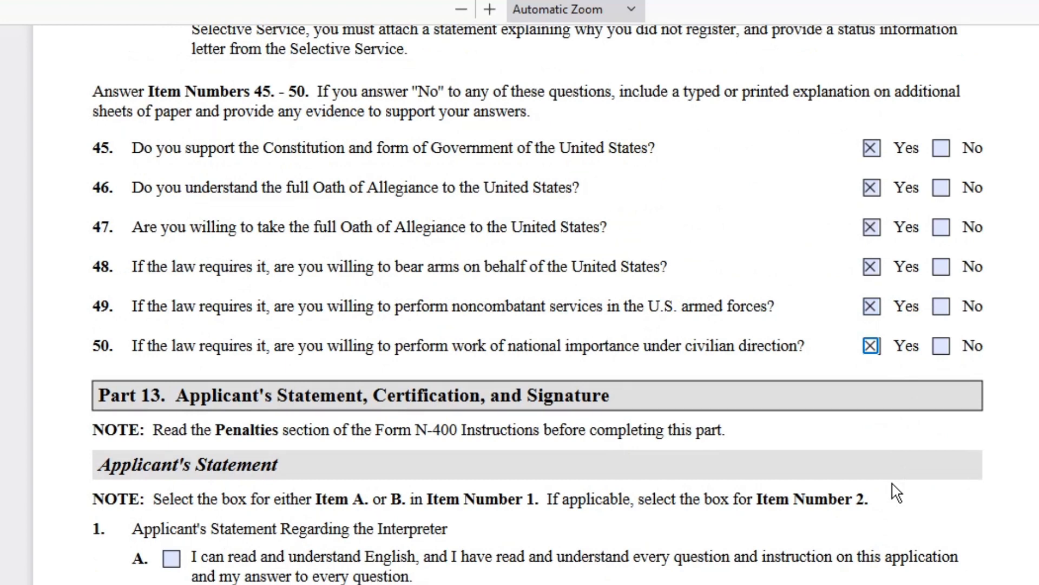
{"action": "scroll", "coordinate": [896, 493], "scroll_direction": "down", "scroll_amount": 4}
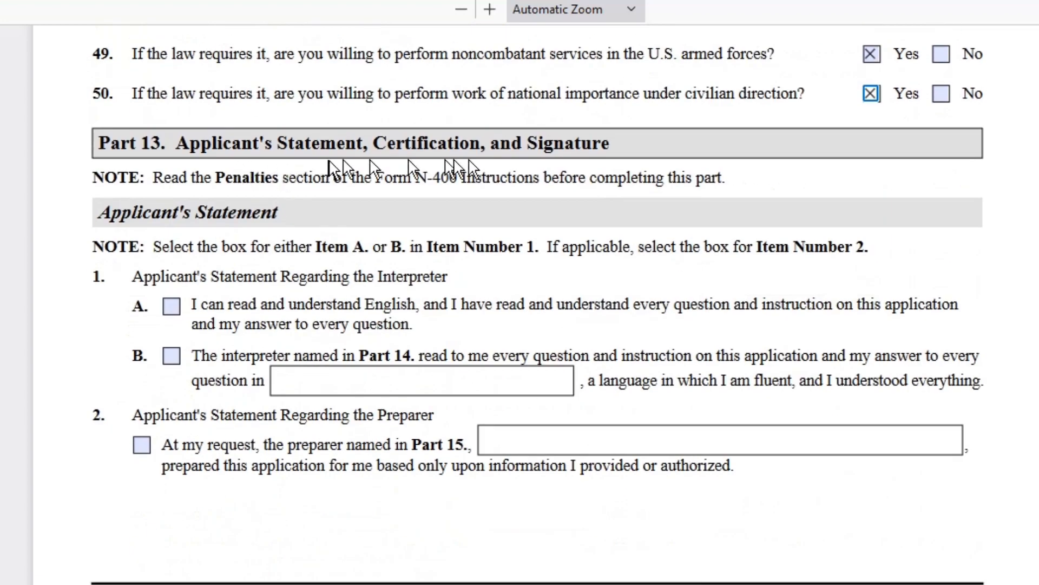
- Check Part 13 item 1.A that the applicant reads and understands English, leaving 1.B unchecked
{"action": "left_click", "coordinate": [171, 306]}
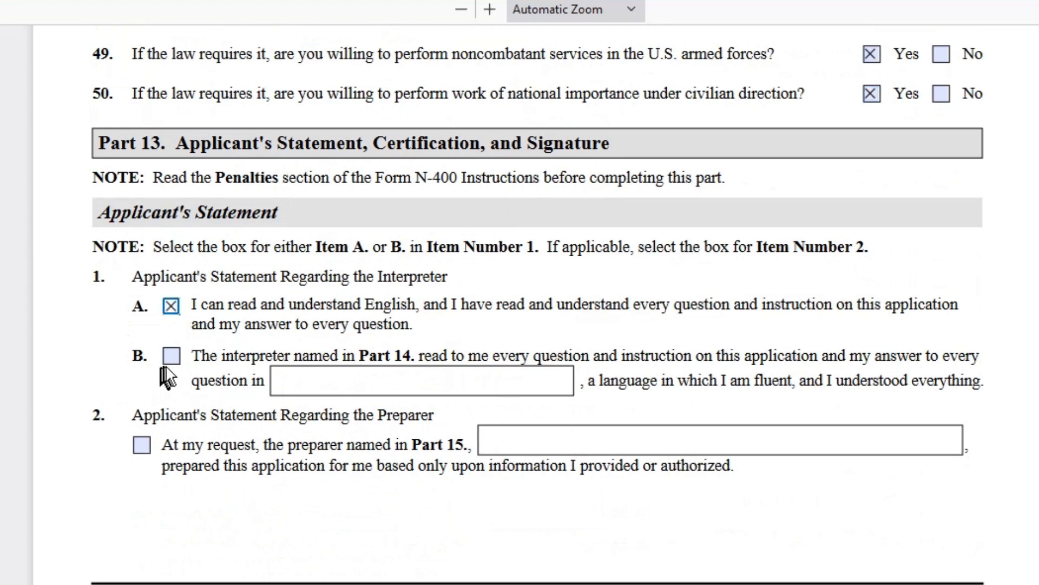
{"action": "left_click", "coordinate": [178, 359]}
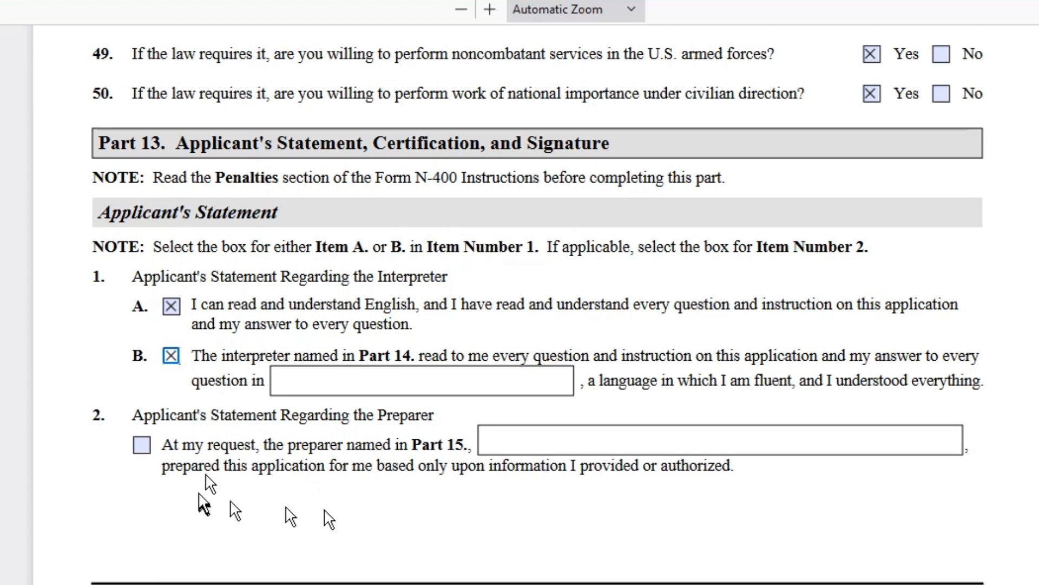
{"action": "left_click", "coordinate": [171, 355]}
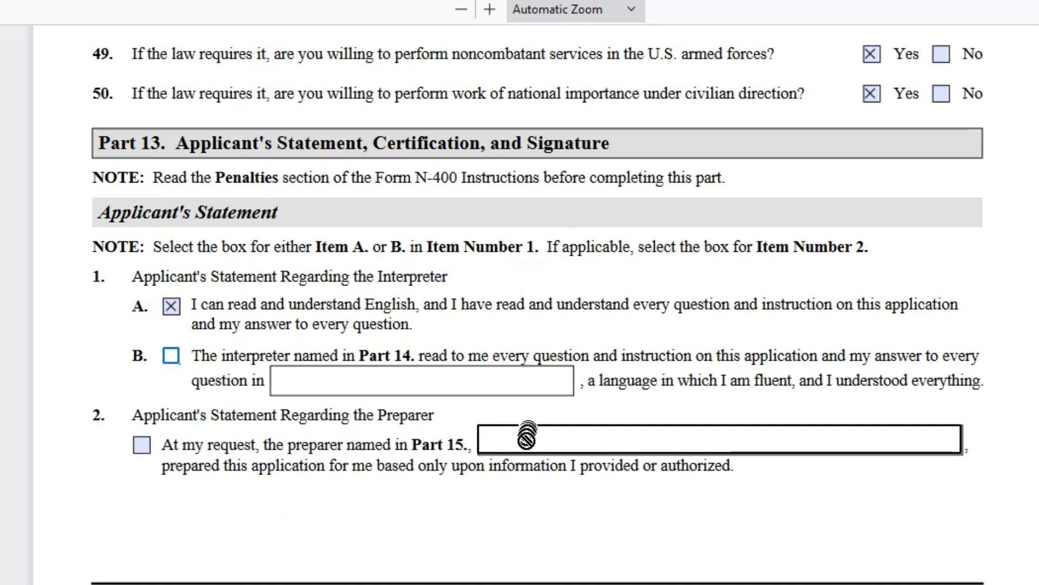
- Scroll past Part 13 to the preparer section and click the Preparer's Family Name field
{"action": "scroll", "coordinate": [492, 388], "scroll_direction": "down", "scroll_amount": 5}
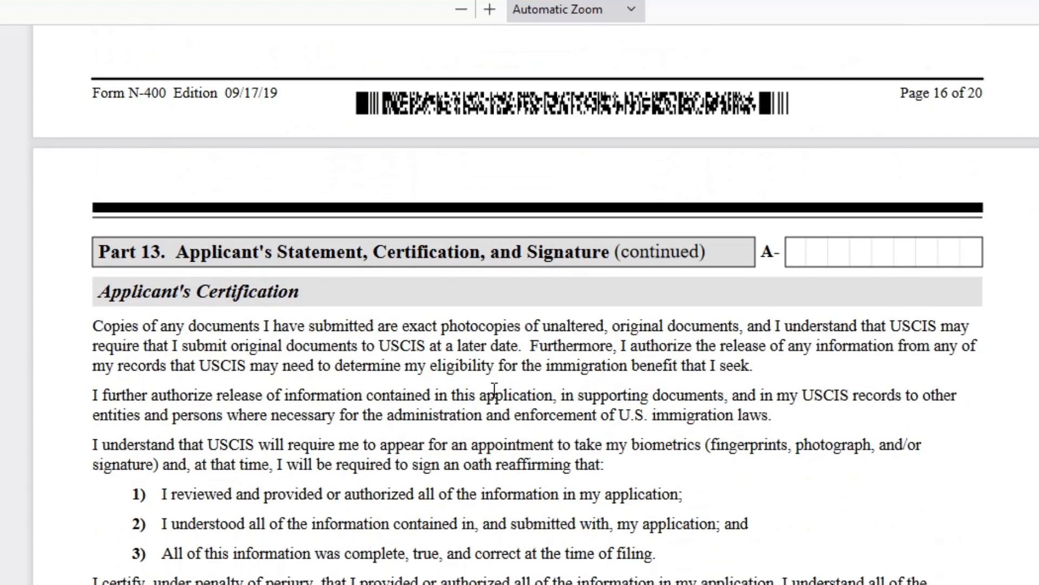
{"action": "scroll", "coordinate": [497, 396], "scroll_direction": "down", "scroll_amount": 3}
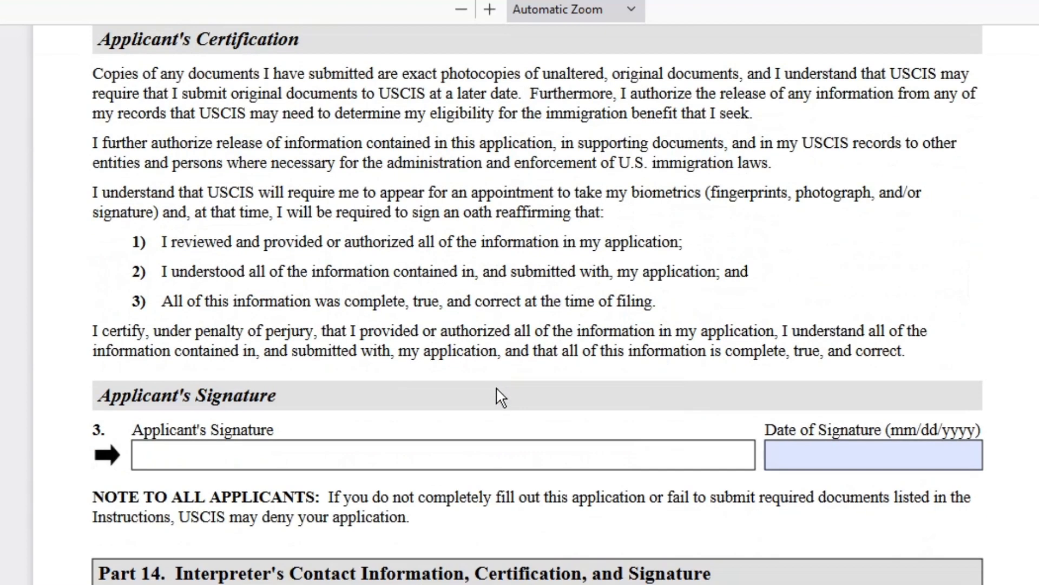
{"action": "scroll", "coordinate": [501, 396], "scroll_direction": "up", "scroll_amount": 5}
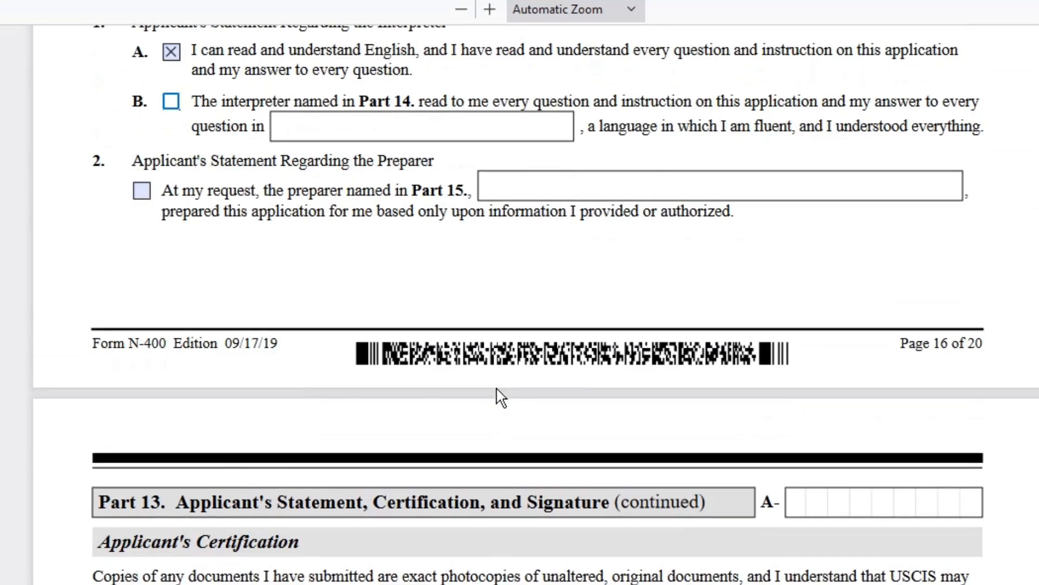
{"action": "scroll", "coordinate": [500, 397], "scroll_direction": "down", "scroll_amount": 5}
{"action": "scroll", "coordinate": [501, 397], "scroll_direction": "down", "scroll_amount": 6}
{"action": "scroll", "coordinate": [497, 392], "scroll_direction": "up", "scroll_amount": 3}
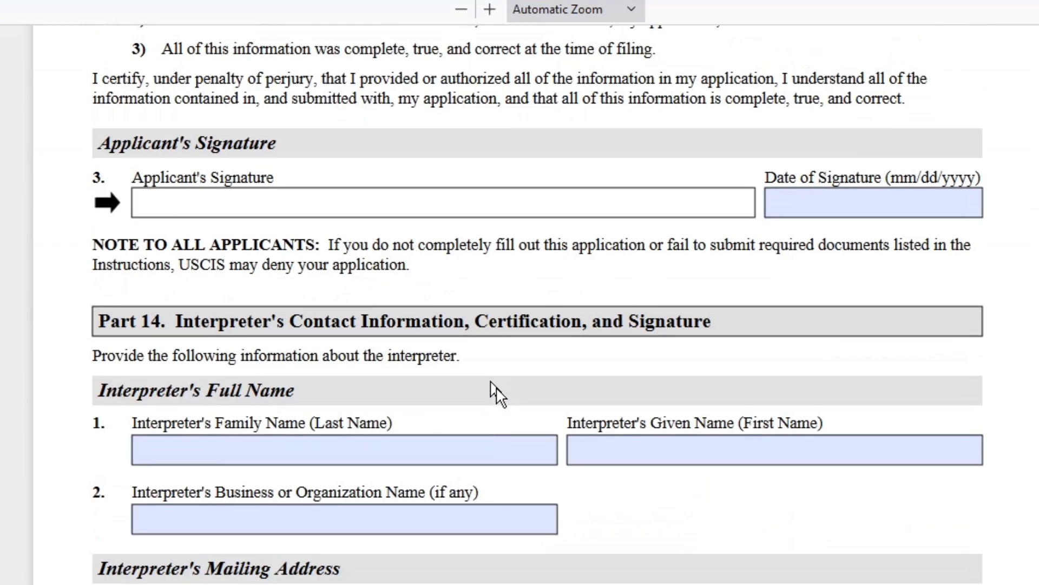
{"action": "scroll", "coordinate": [490, 382], "scroll_direction": "down", "scroll_amount": 3}
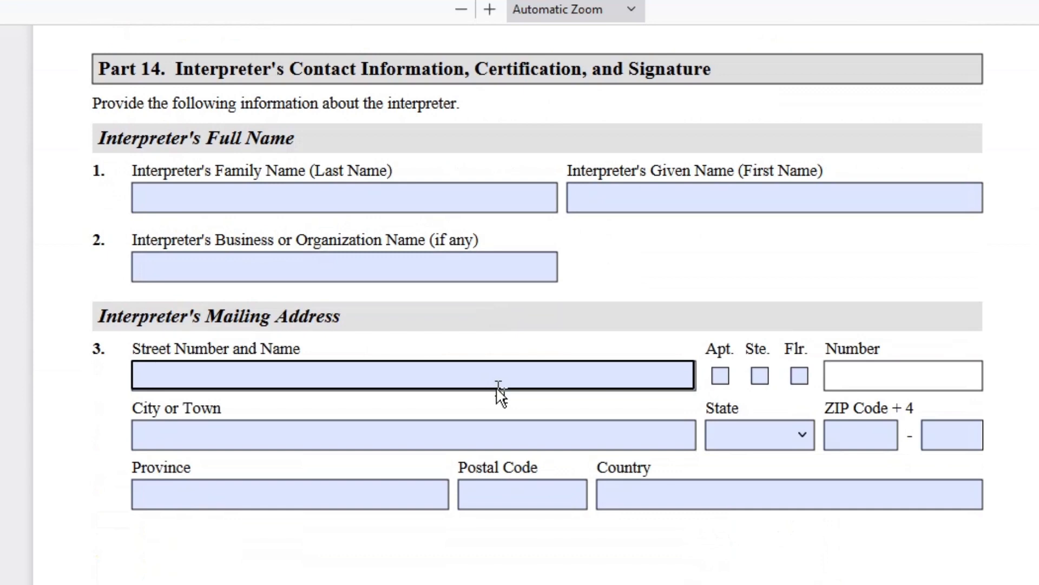
{"action": "scroll", "coordinate": [292, 229], "scroll_direction": "down", "scroll_amount": 6}
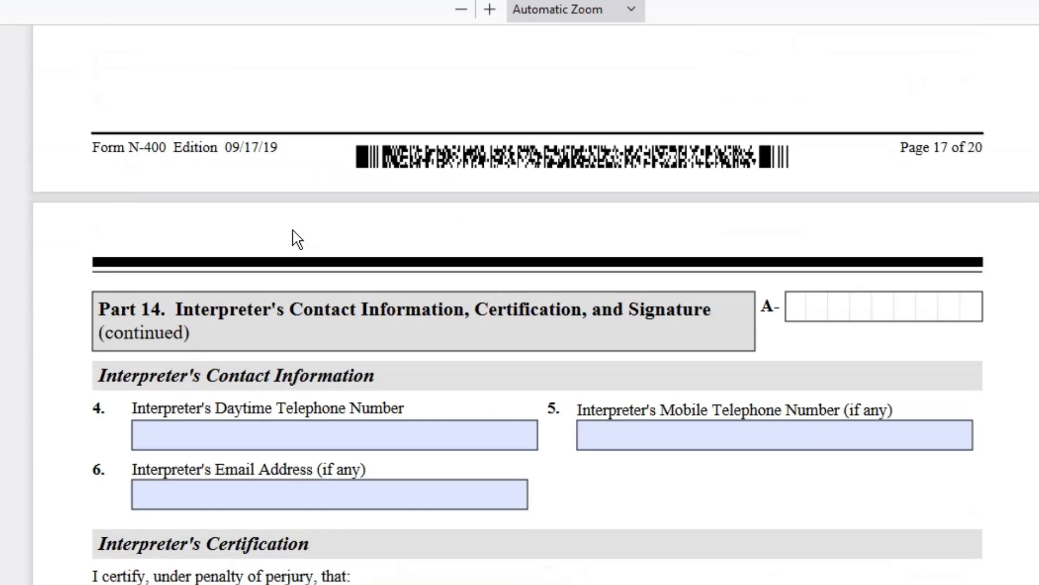
{"action": "scroll", "coordinate": [297, 241], "scroll_direction": "down", "scroll_amount": 6}
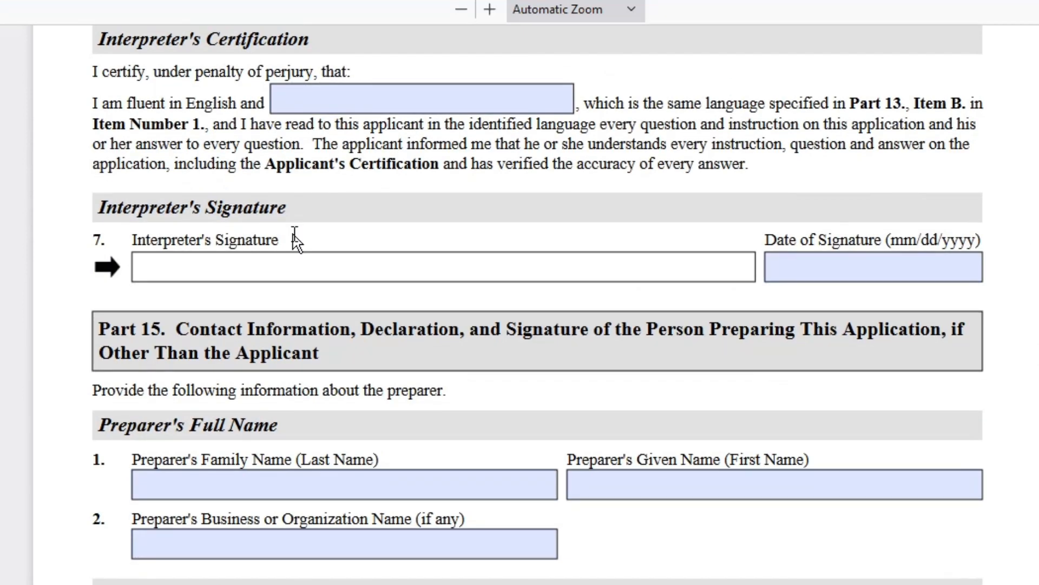
{"action": "scroll", "coordinate": [296, 241], "scroll_direction": "down", "scroll_amount": 3}
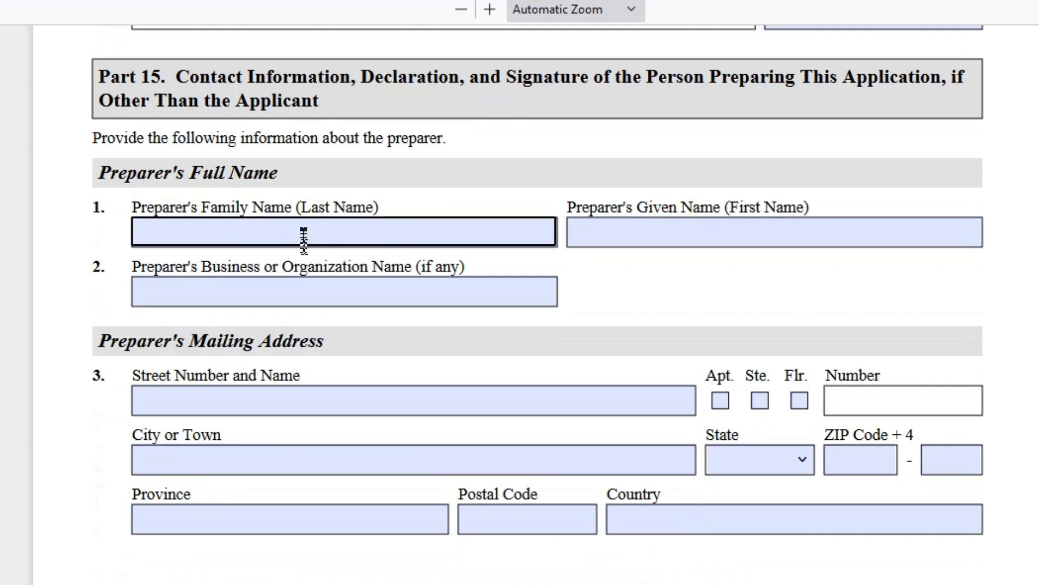
{"action": "left_click", "coordinate": [303, 239]}
- Scroll on to the blank Part 17 Renunciation of Foreign Titles and Part 18 Oath of Allegiance
{"action": "scroll", "coordinate": [484, 267], "scroll_direction": "down", "scroll_amount": 3}
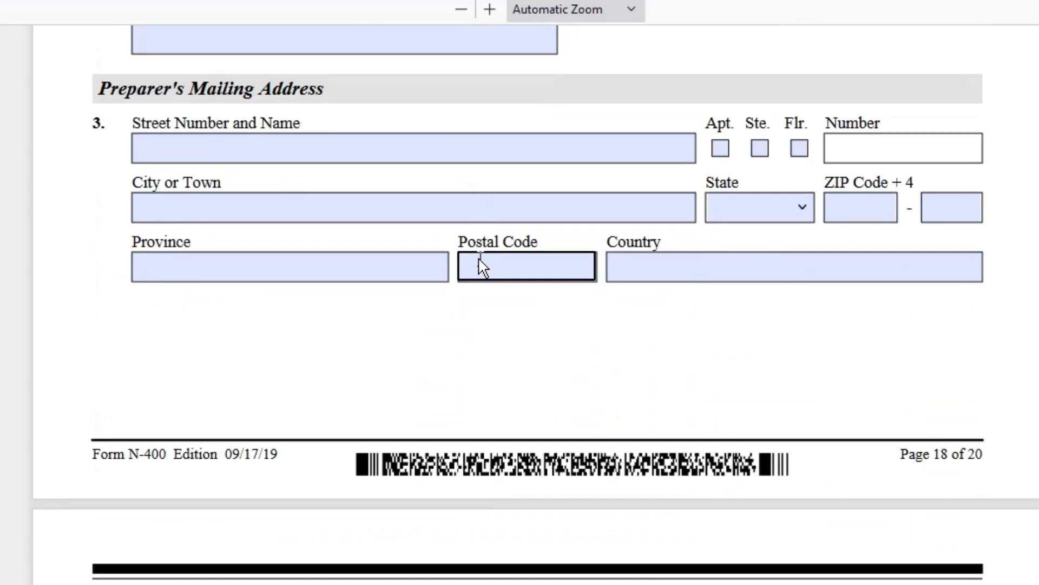
{"action": "scroll", "coordinate": [484, 267], "scroll_direction": "down", "scroll_amount": 3}
{"action": "scroll", "coordinate": [483, 268], "scroll_direction": "down", "scroll_amount": 6}
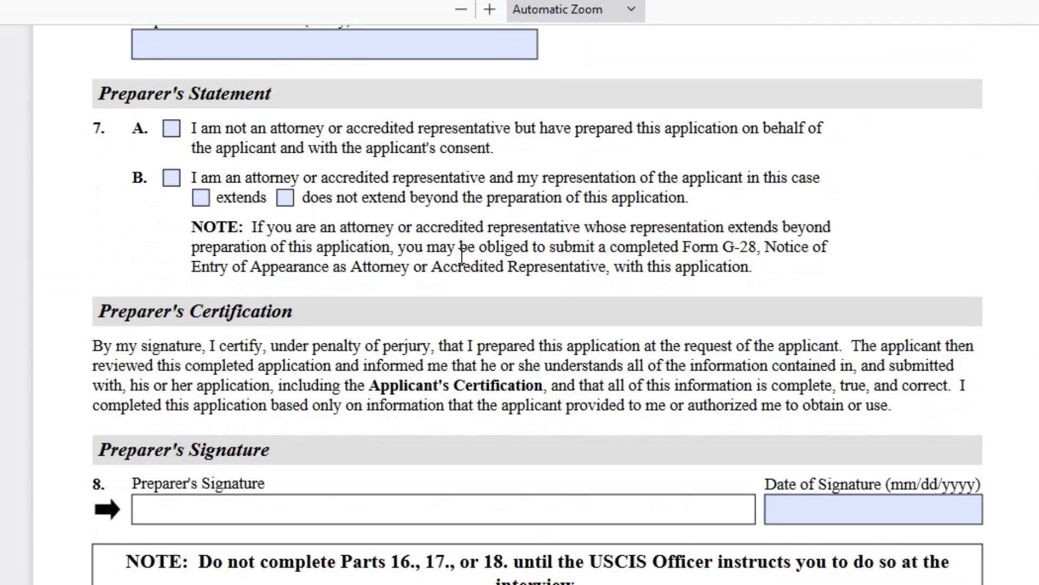
{"action": "scroll", "coordinate": [461, 252], "scroll_direction": "down", "scroll_amount": 12}
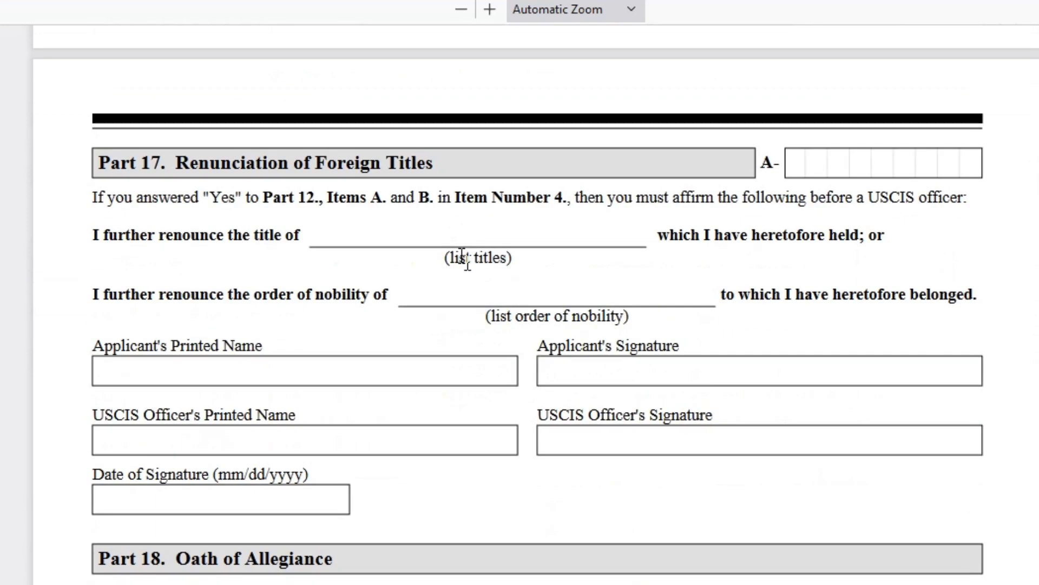
{"action": "scroll", "coordinate": [461, 258], "scroll_direction": "down", "scroll_amount": 3}
{"action": "scroll", "coordinate": [460, 259], "scroll_direction": "up", "scroll_amount": 3}
{"action": "scroll", "coordinate": [728, 297], "scroll_direction": "down", "scroll_amount": 3}
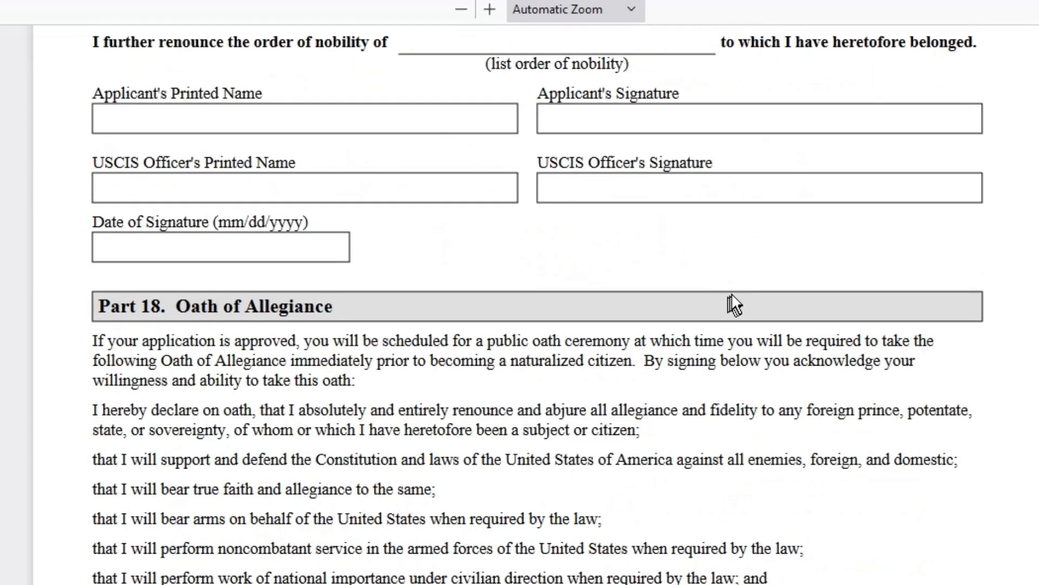
{"action": "scroll", "coordinate": [702, 342], "scroll_direction": "up", "scroll_amount": 3}
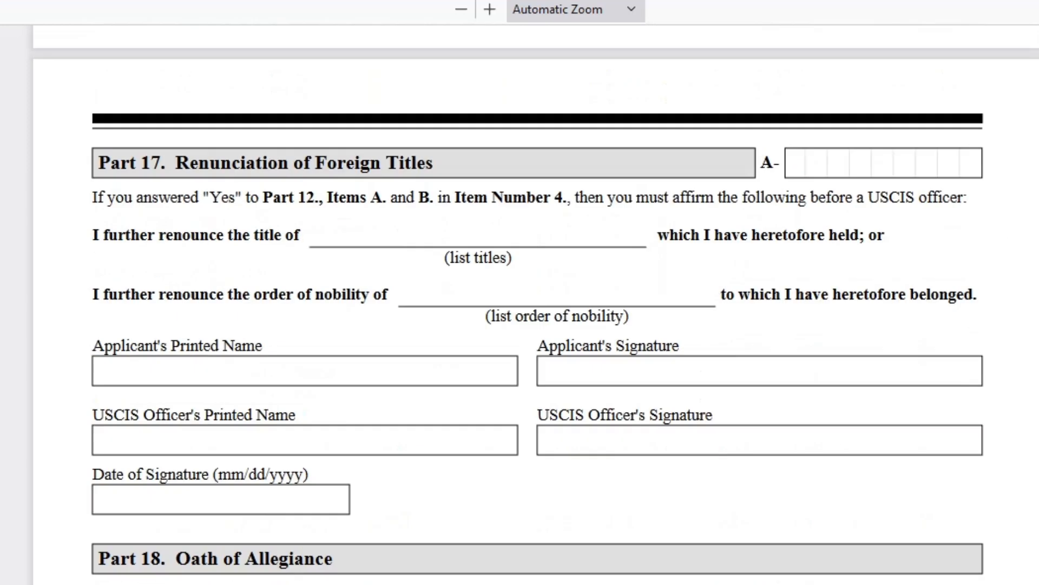
{"action": "scroll", "coordinate": [535, 310], "scroll_direction": "down", "scroll_amount": 3}
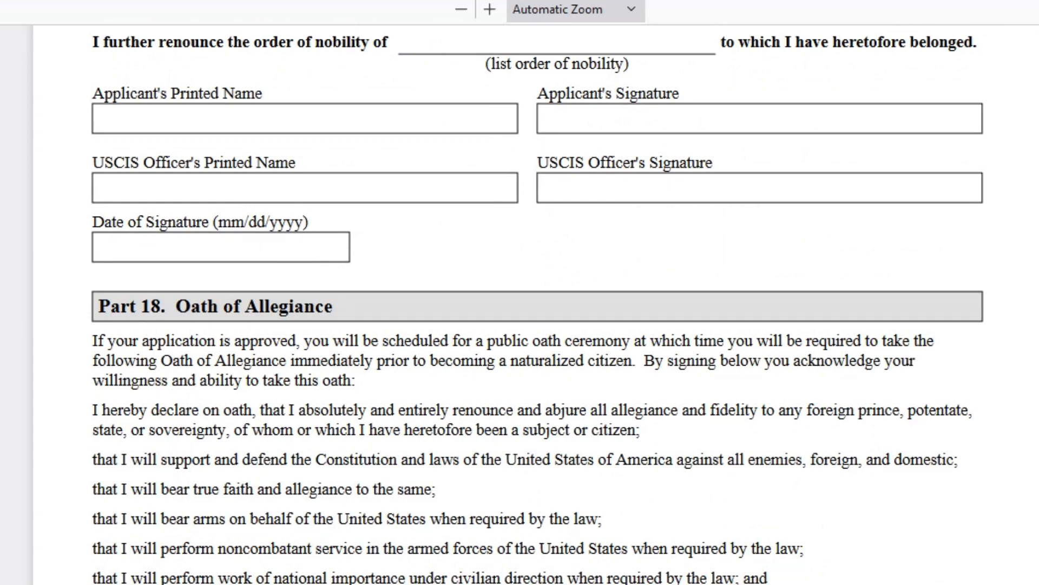
- Highlight the opening text of the Part 18 oath to read it, then clear the selection
{"action": "scroll", "coordinate": [226, 372], "scroll_direction": "up", "scroll_amount": 4}
{"action": "scroll", "coordinate": [297, 433], "scroll_direction": "down", "scroll_amount": 4}
{"action": "left_click_drag", "start_coordinate": [94, 358], "coordinate": [942, 501]}
{"action": "left_click", "coordinate": [203, 464]}
- Scroll around Part 18, then back up toward Part 12 questions 6–9 on taxes and memberships
{"action": "scroll", "coordinate": [337, 523], "scroll_direction": "down", "scroll_amount": 5}
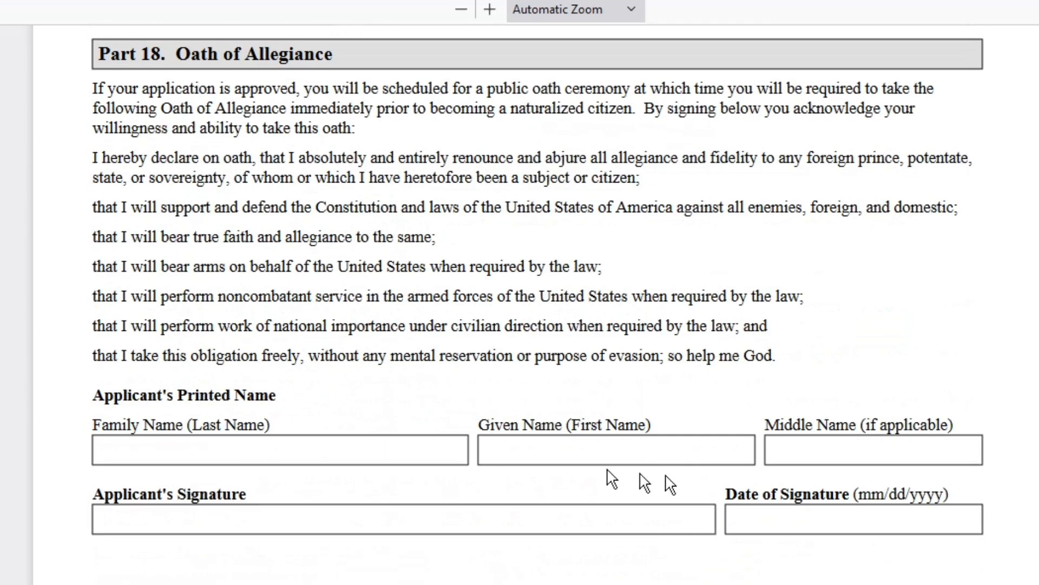
{"action": "scroll", "coordinate": [487, 487], "scroll_direction": "up", "scroll_amount": 5}
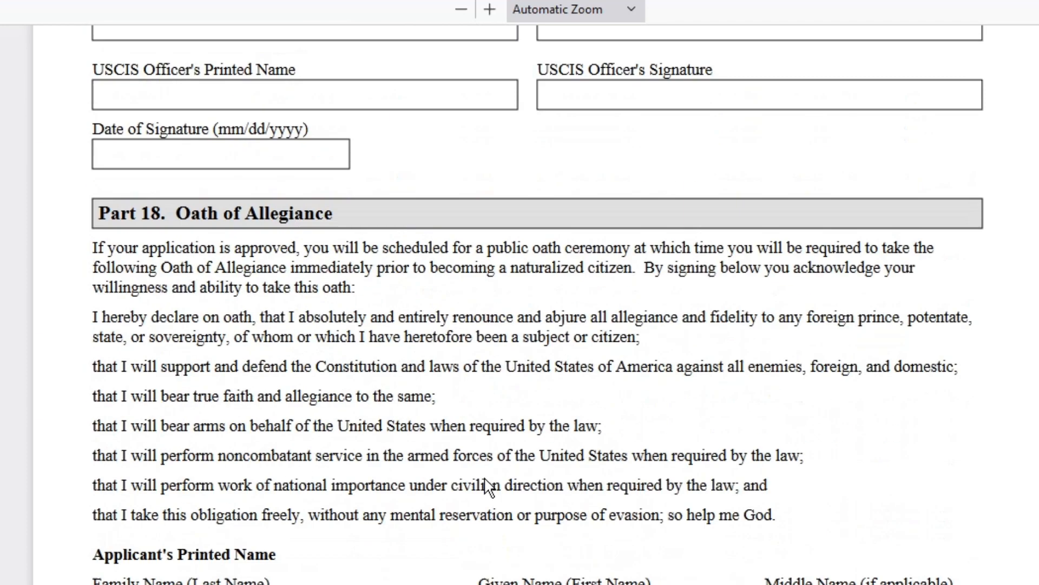
{"action": "scroll", "coordinate": [489, 488], "scroll_direction": "down", "scroll_amount": 5}
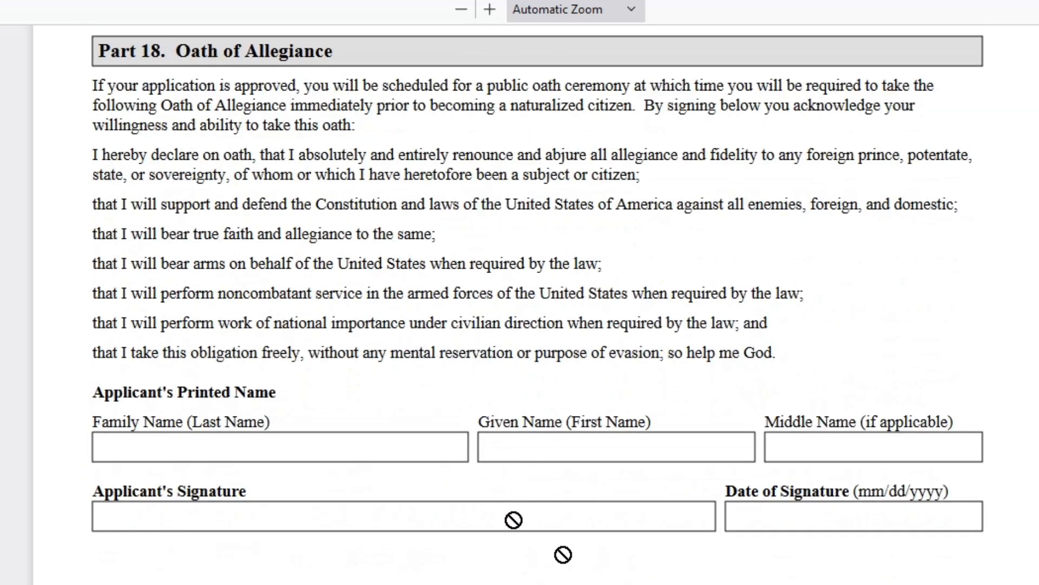
{"action": "scroll", "coordinate": [536, 303], "scroll_direction": "up", "scroll_amount": 10}
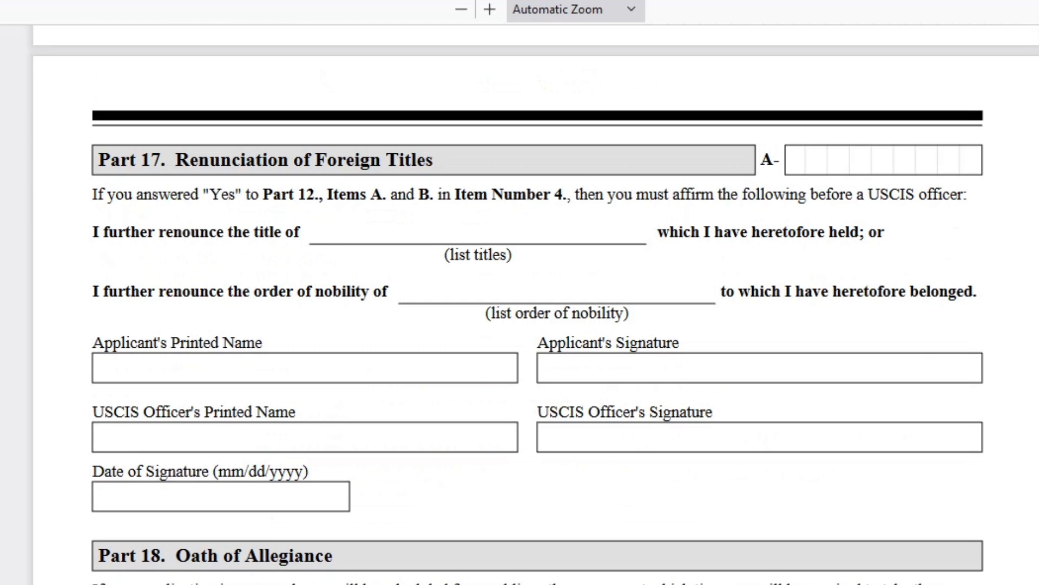
{"action": "scroll", "coordinate": [535, 303], "scroll_direction": "down", "scroll_amount": 10}
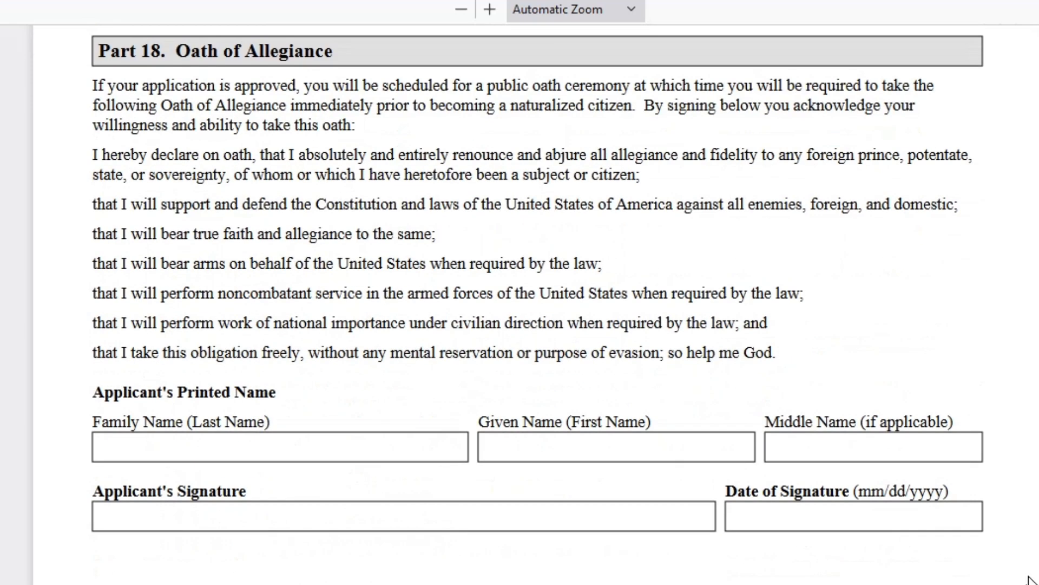
{"action": "scroll", "coordinate": [803, 520], "scroll_direction": "up", "scroll_amount": 20}
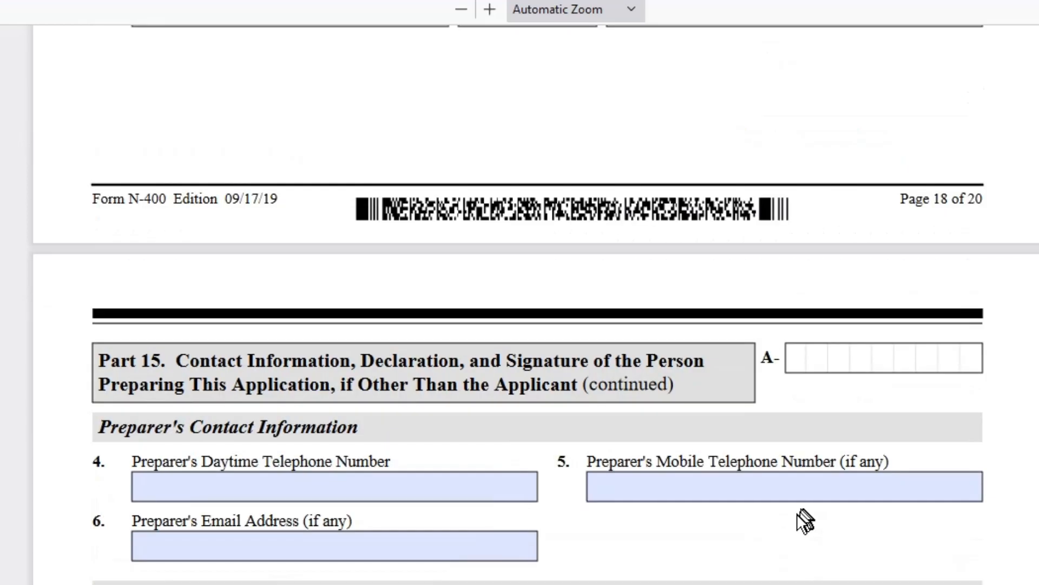
{"action": "scroll", "coordinate": [804, 520], "scroll_direction": "up", "scroll_amount": 20}
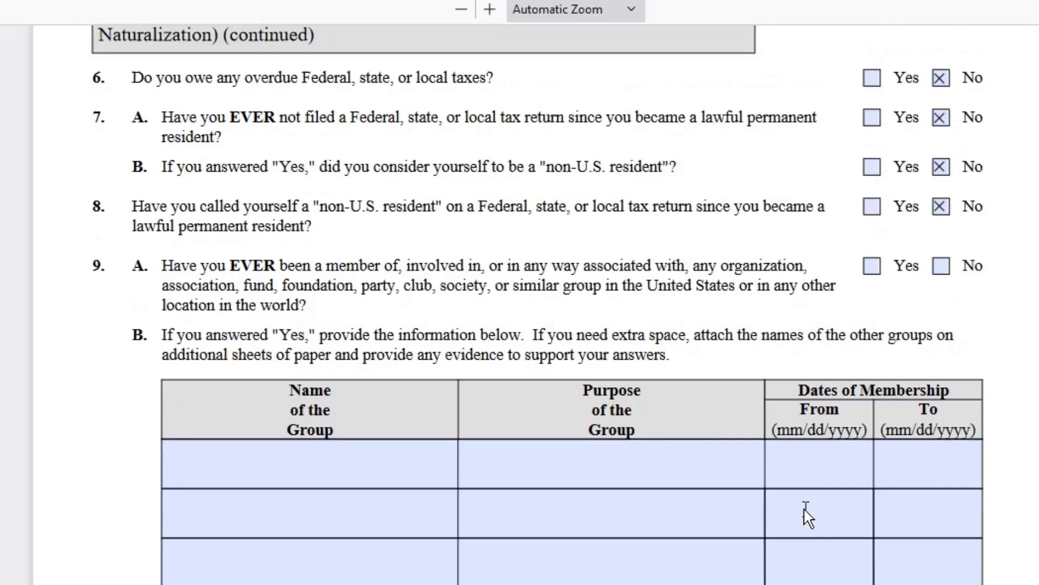
- Scroll up to the Application for Naturalization heading at the top of page 1
{"action": "scroll", "coordinate": [803, 511], "scroll_direction": "up", "scroll_amount": 20}
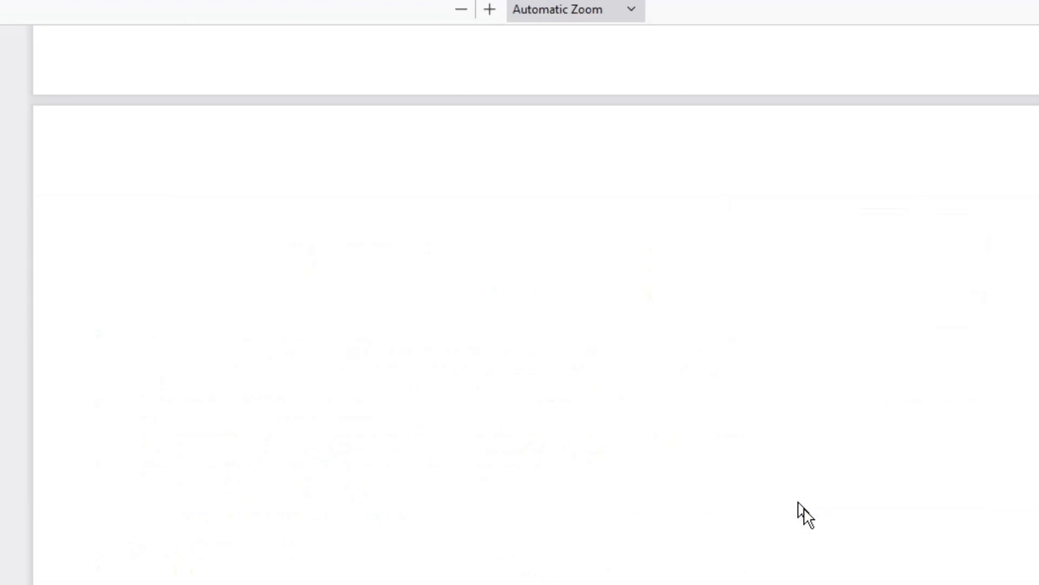
{"action": "scroll", "coordinate": [805, 514], "scroll_direction": "up", "scroll_amount": 20}
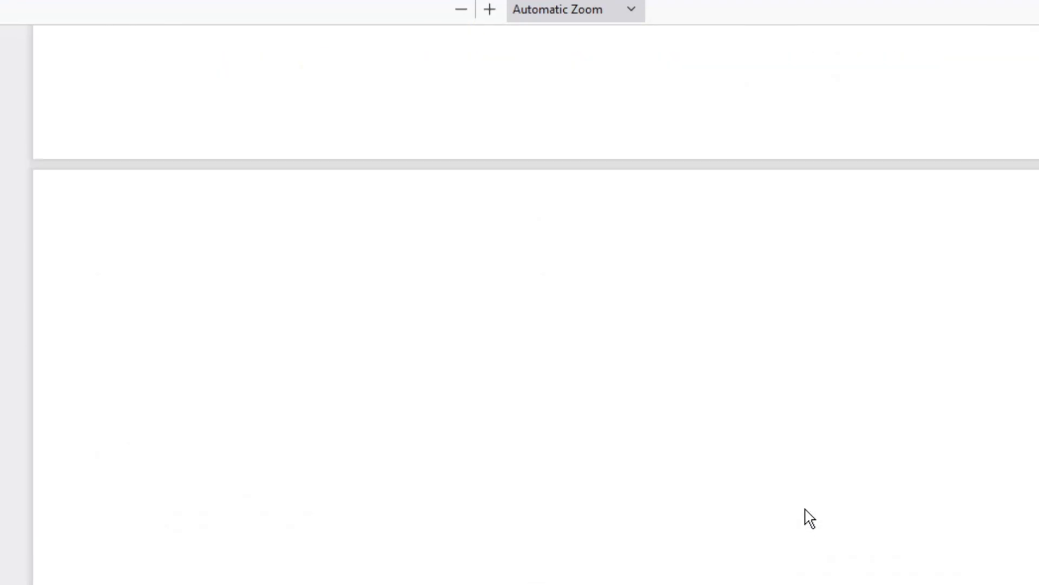
{"action": "scroll", "coordinate": [810, 518], "scroll_direction": "up", "scroll_amount": 15}
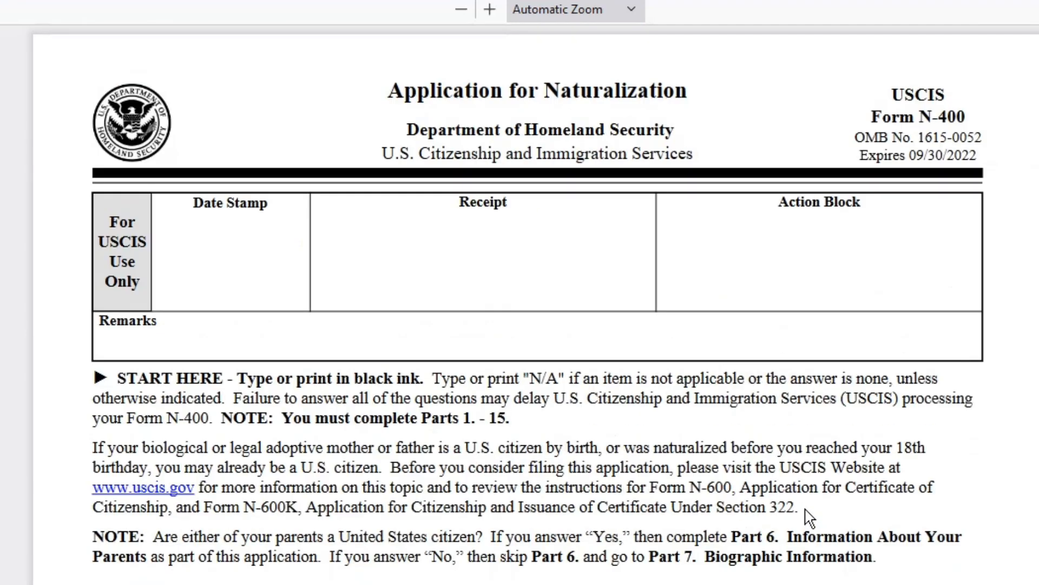